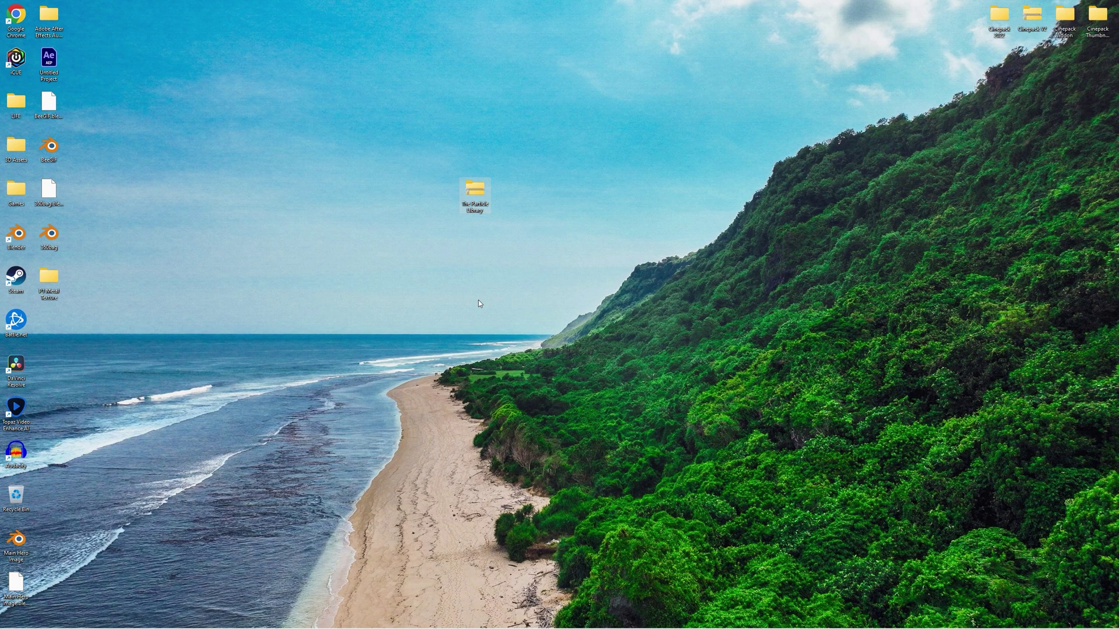
Extract The Particle Library folder from the zip onto the desktop and delete the zip
double_click(481, 190)
drag(302, 340, 604, 218)
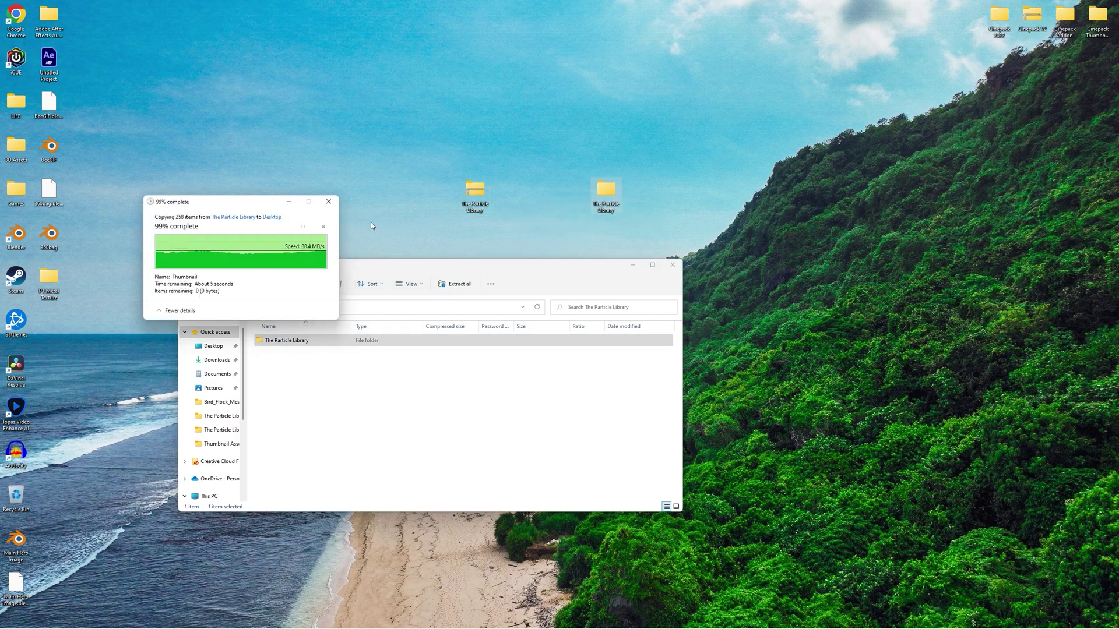
click(672, 265)
click(475, 192)
key(Delete)
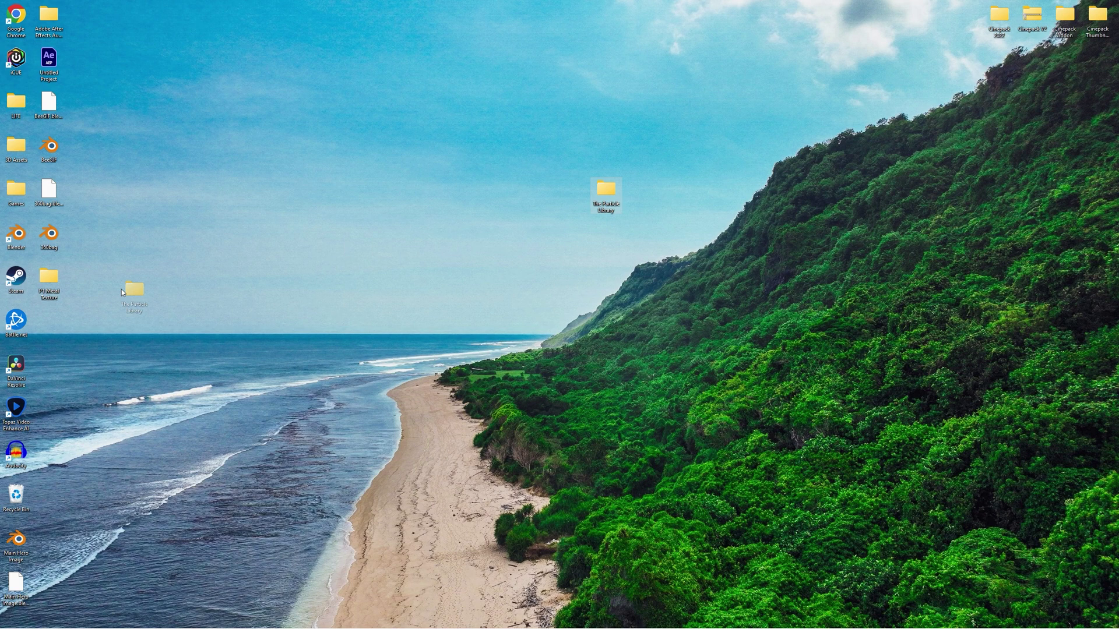
Open the extracted Particle Library folder and show its contents as large icons
drag(121, 289, 37, 324)
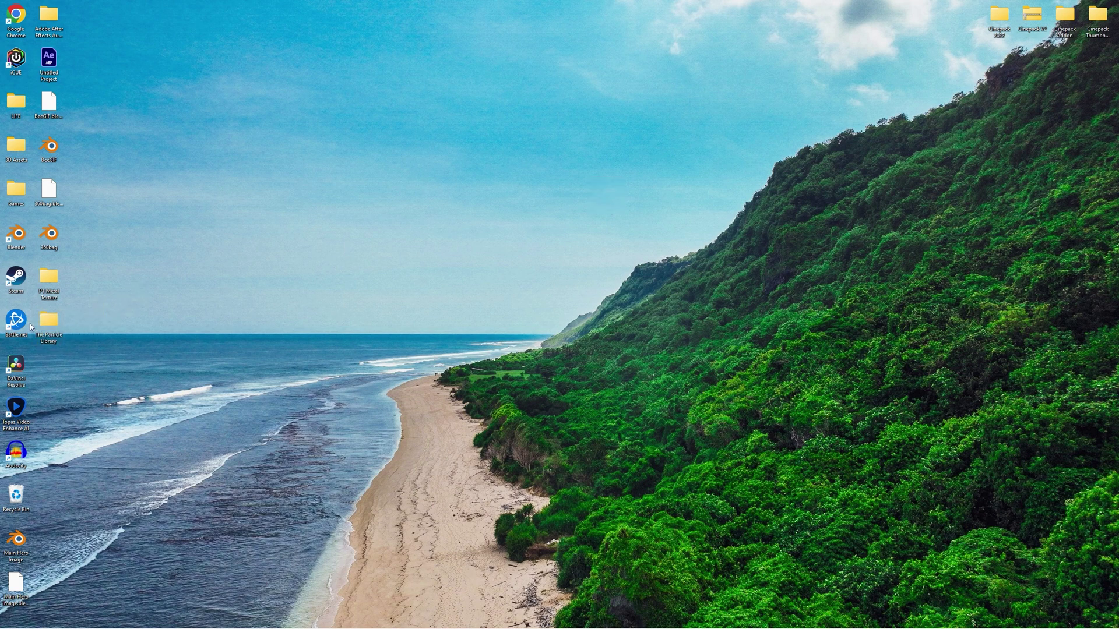
double_click(51, 321)
right_click(338, 382)
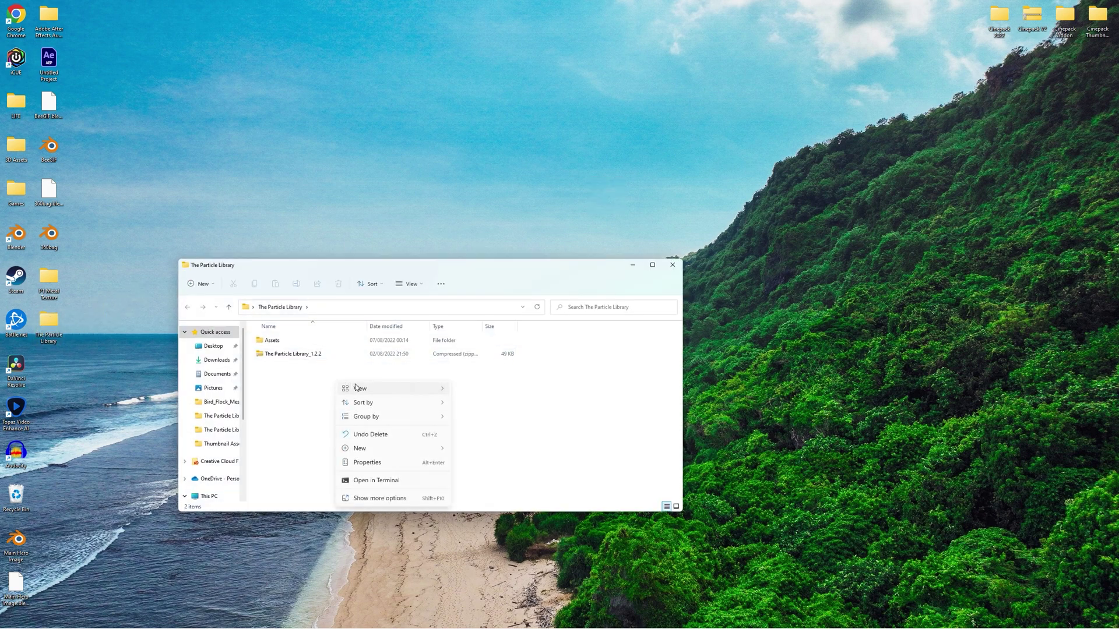
mouse_move(373, 388)
click(513, 404)
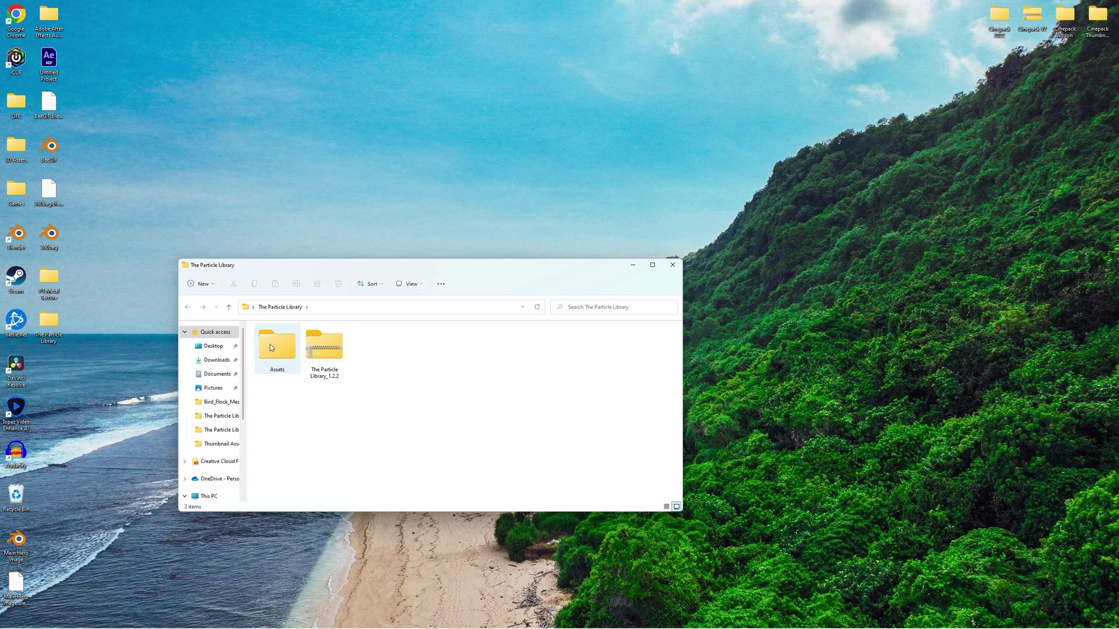
Install The Particle Library_1.2.2 zip as an add-on from Blender's Preferences
click(671, 265)
click(110, 619)
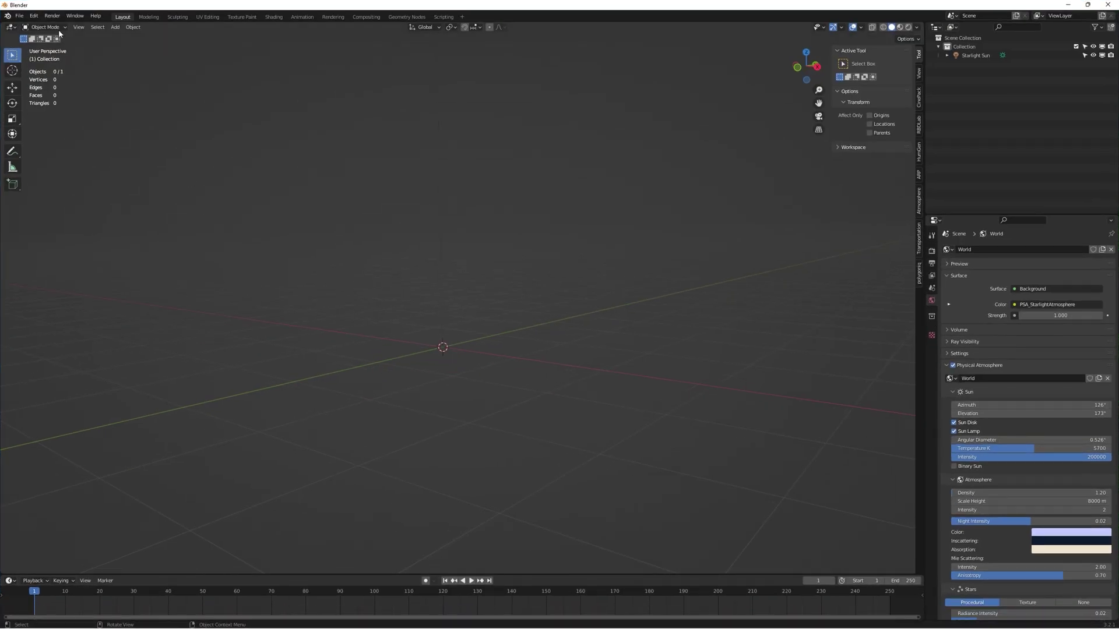
click(34, 16)
click(63, 144)
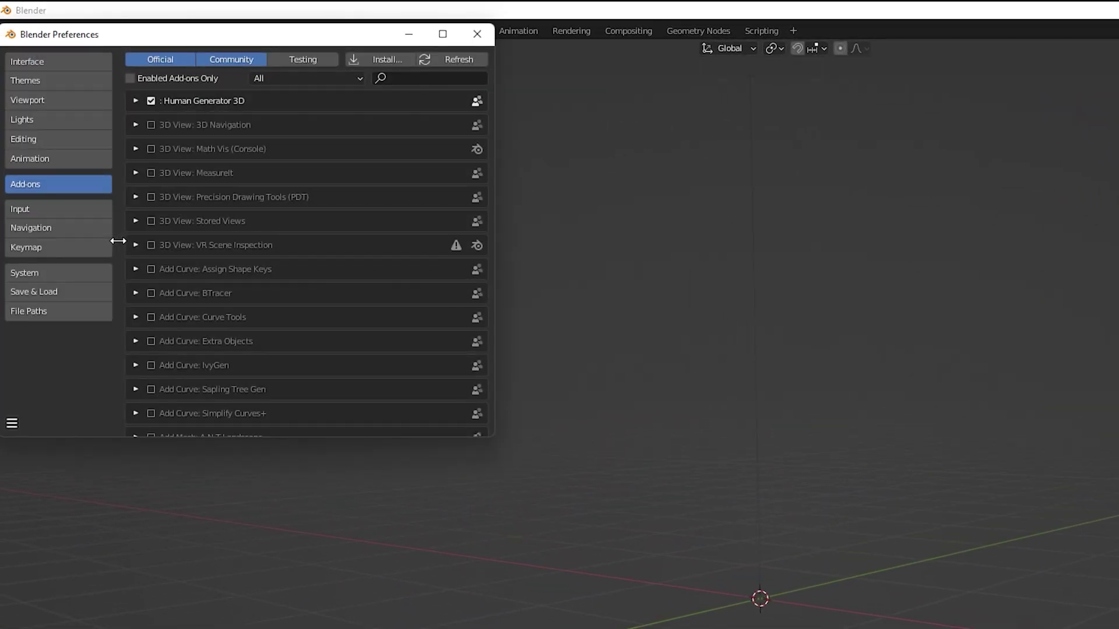
click(379, 59)
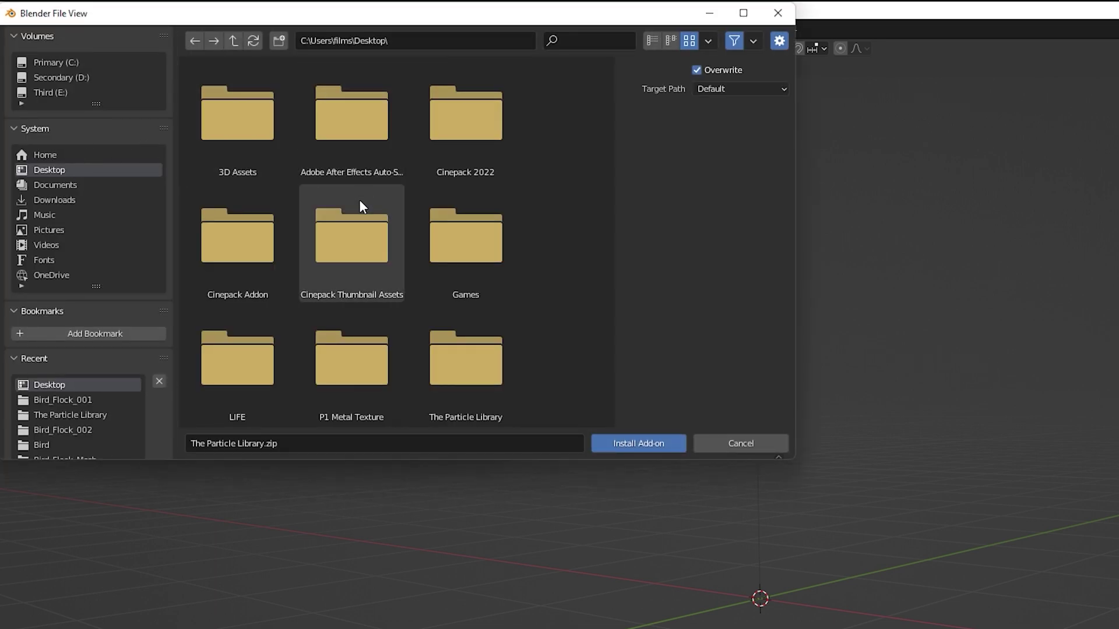
scroll(345, 223, down, 3)
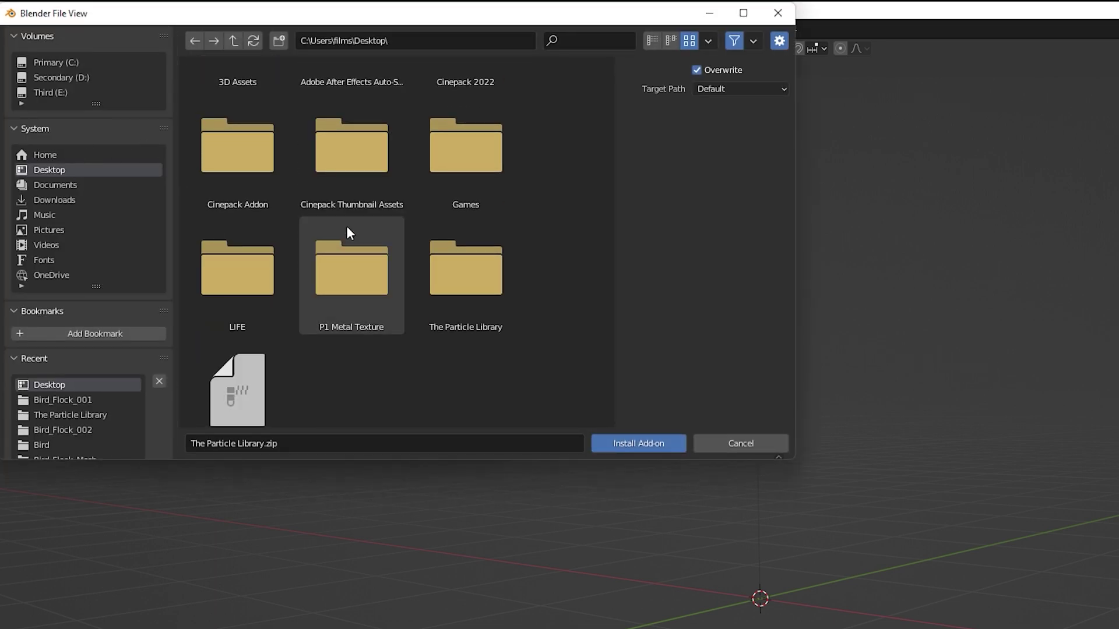
double_click(460, 280)
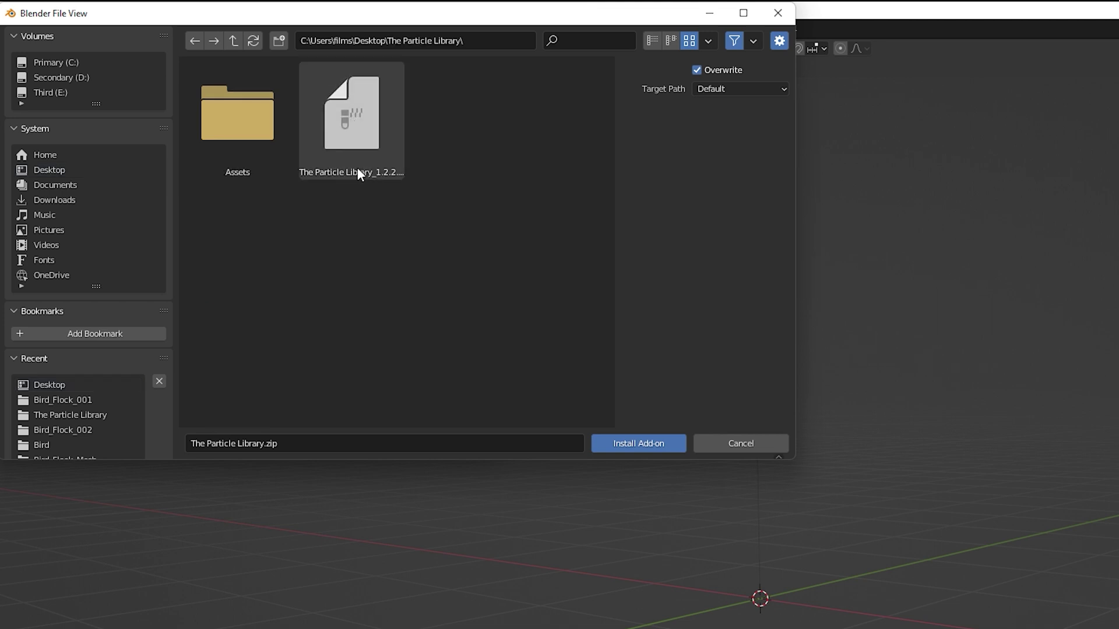
double_click(359, 127)
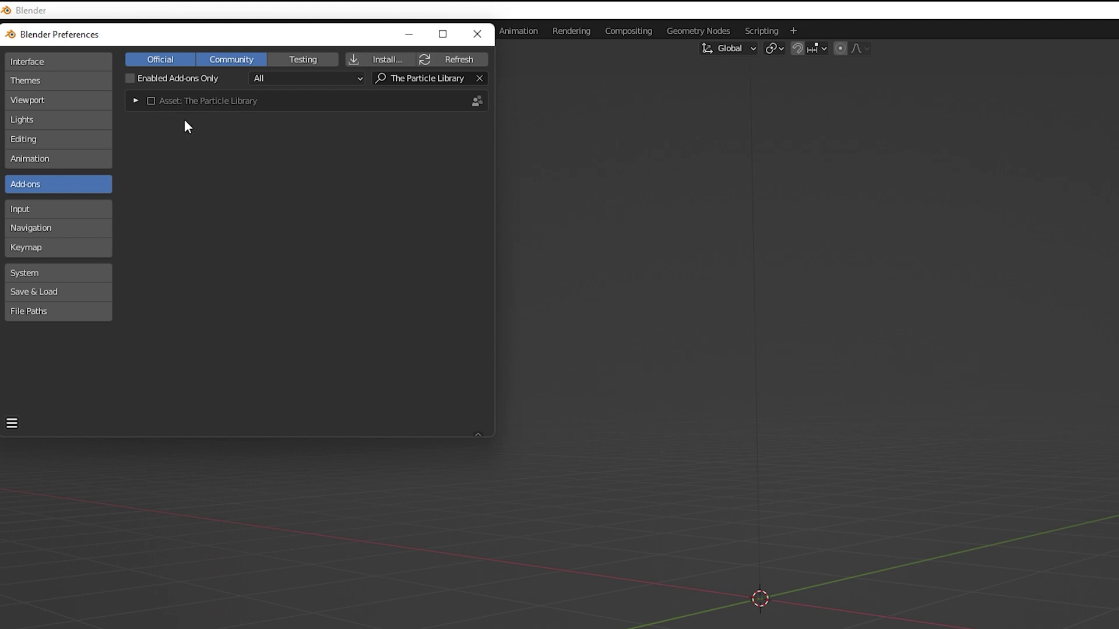
Enable The Particle Library add-on and expand its preferences to set its folder
click(150, 104)
click(135, 102)
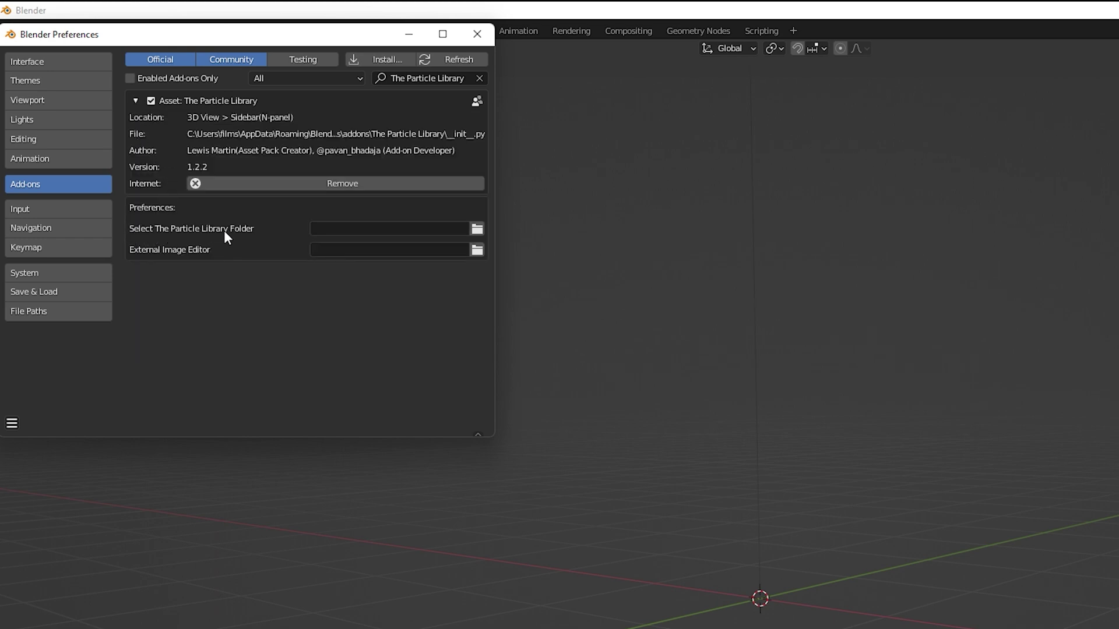
click(477, 229)
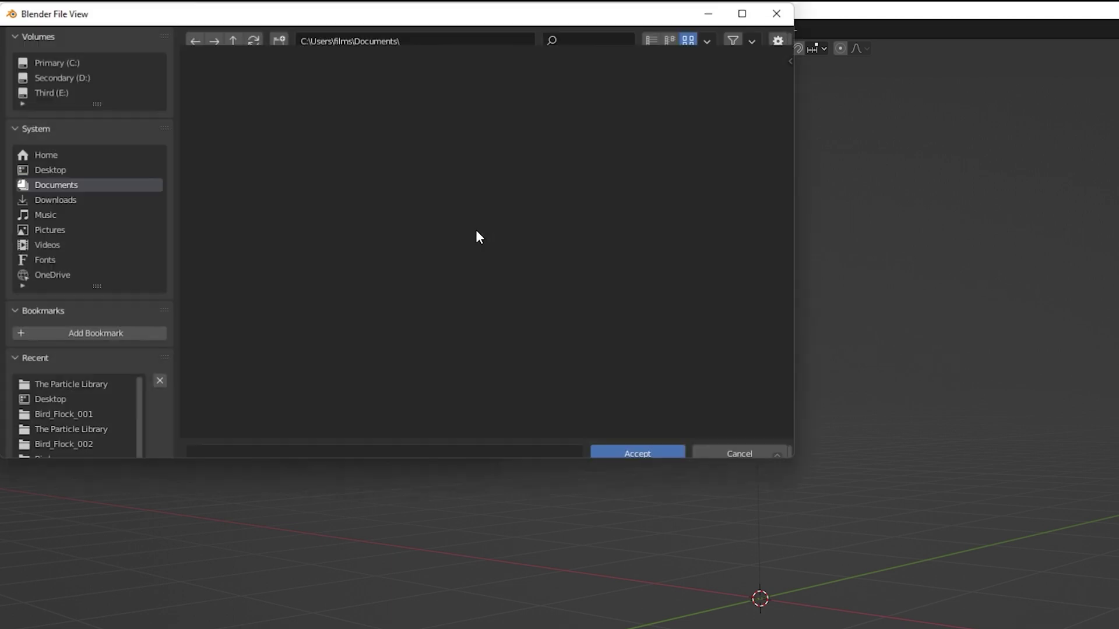
Point the library folder to Desktop > The Particle Library > Assets and save preferences
click(34, 170)
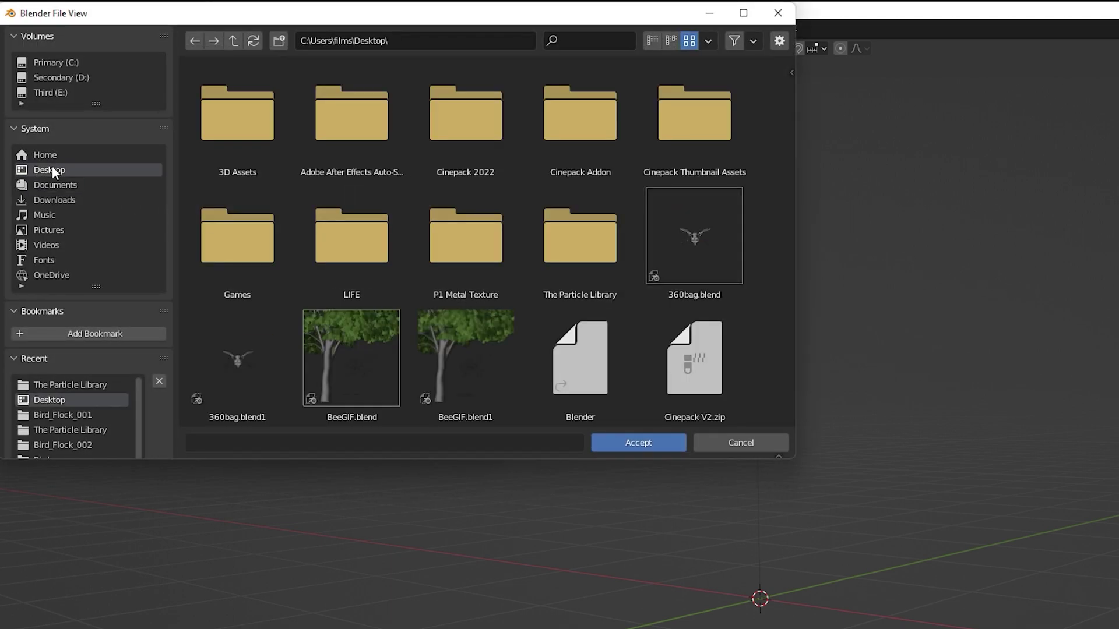
scroll(449, 253, down, 2)
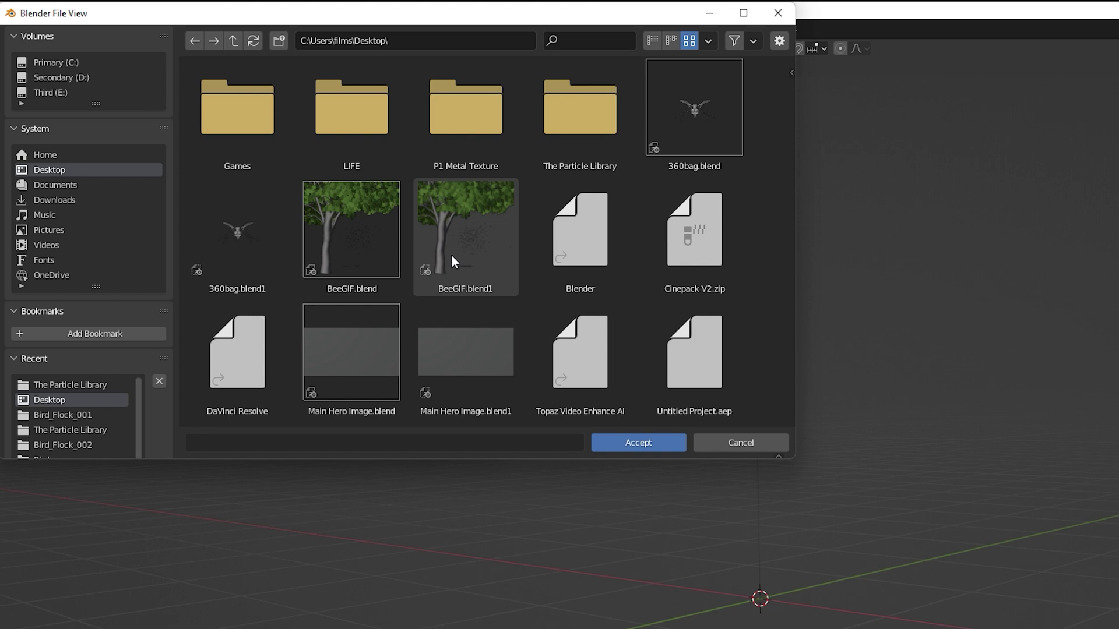
scroll(477, 255, up, 2)
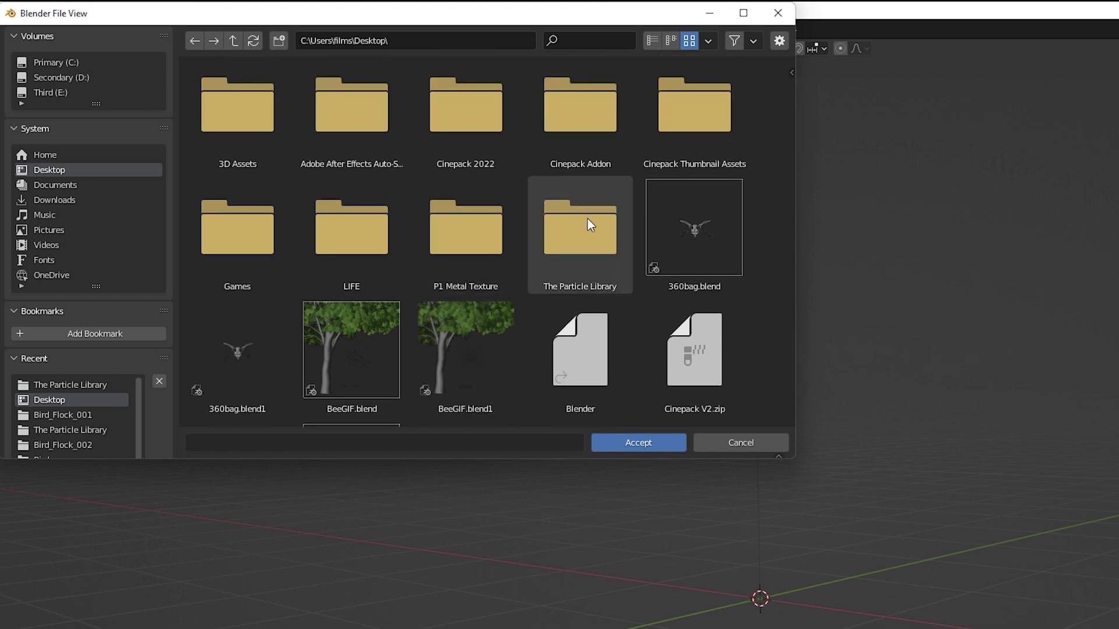
double_click(588, 218)
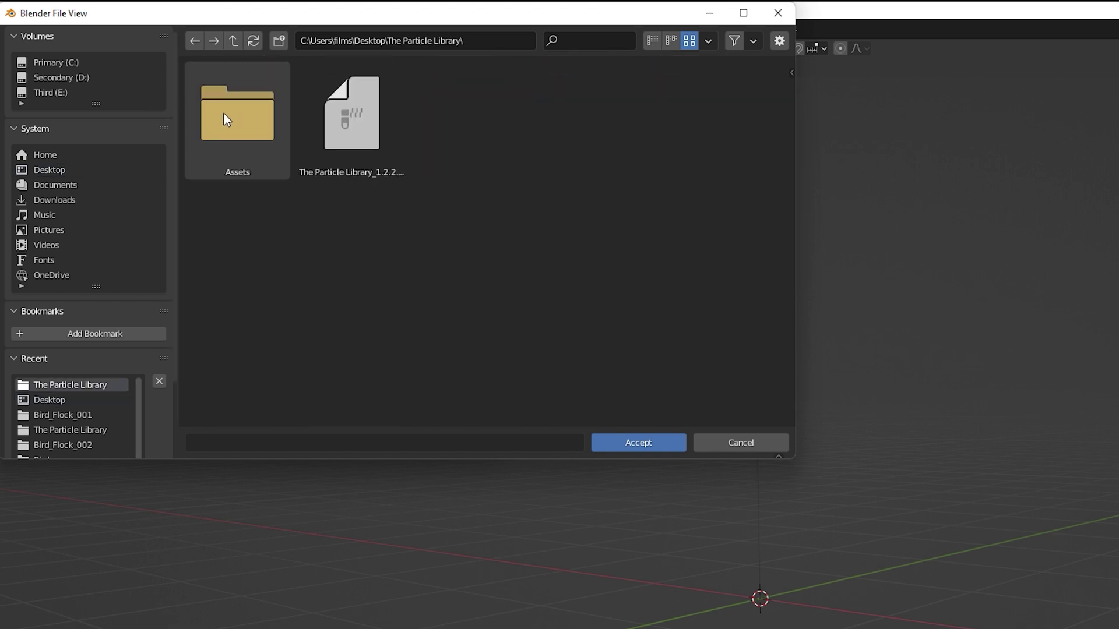
double_click(226, 119)
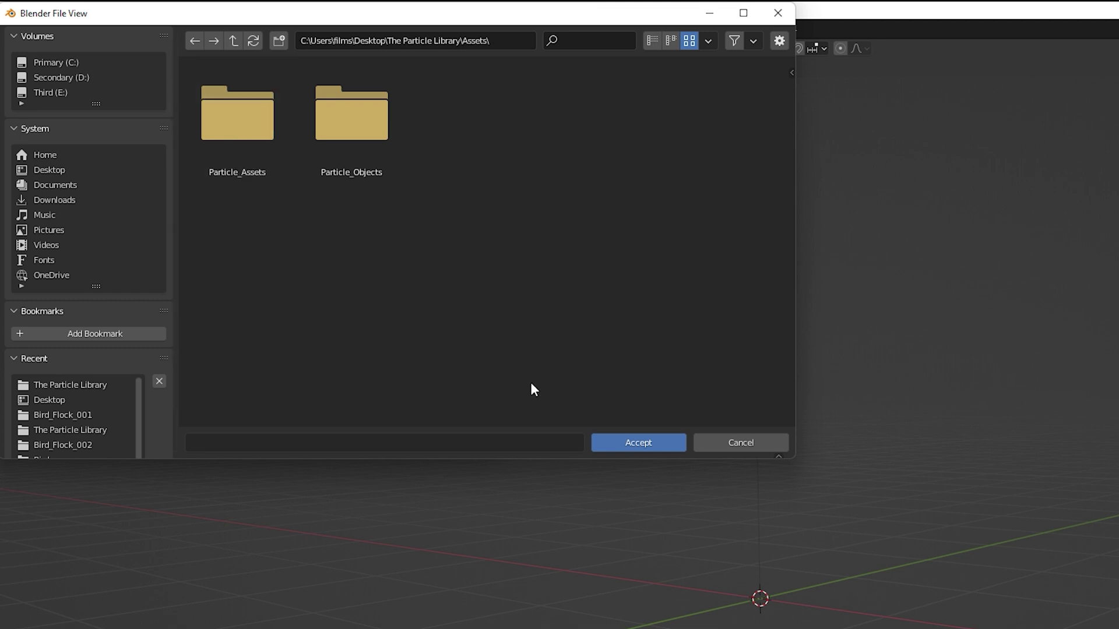
click(631, 442)
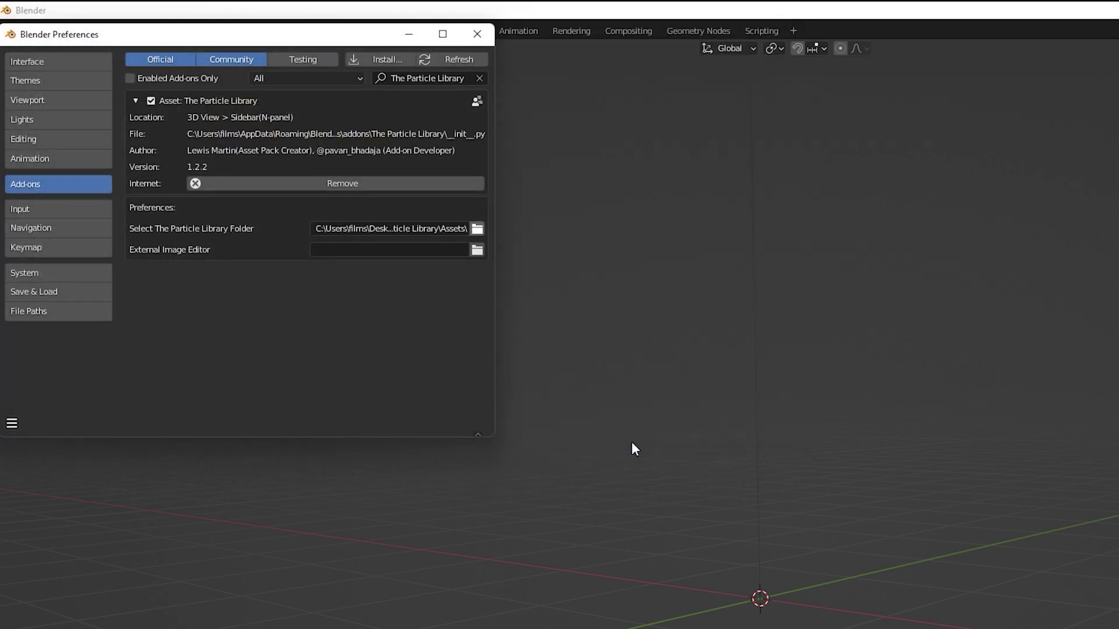
click(13, 422)
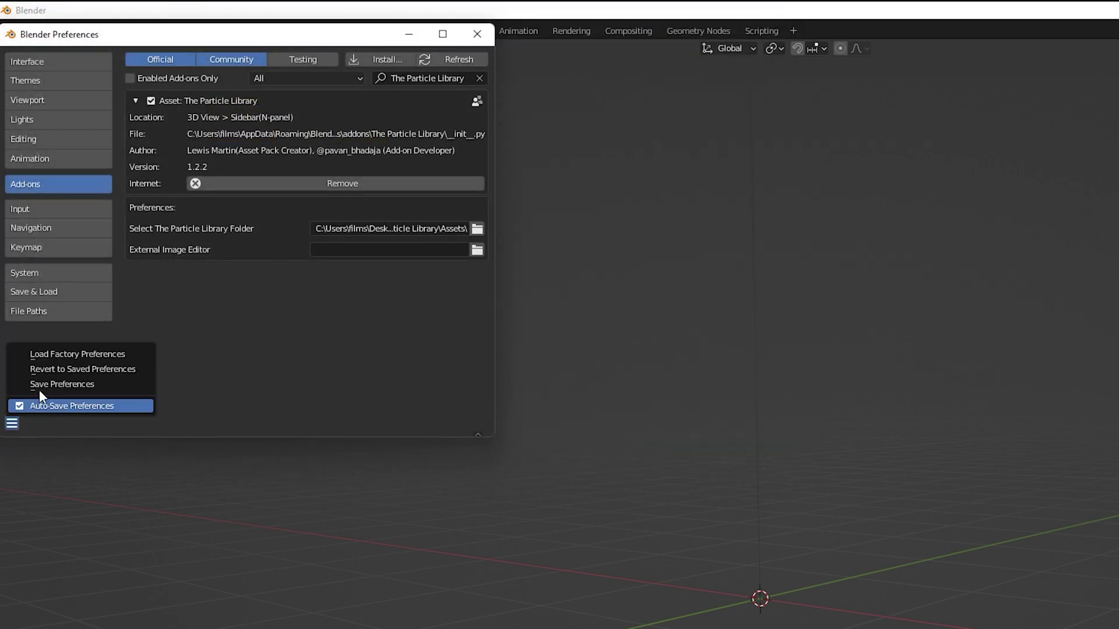
click(42, 384)
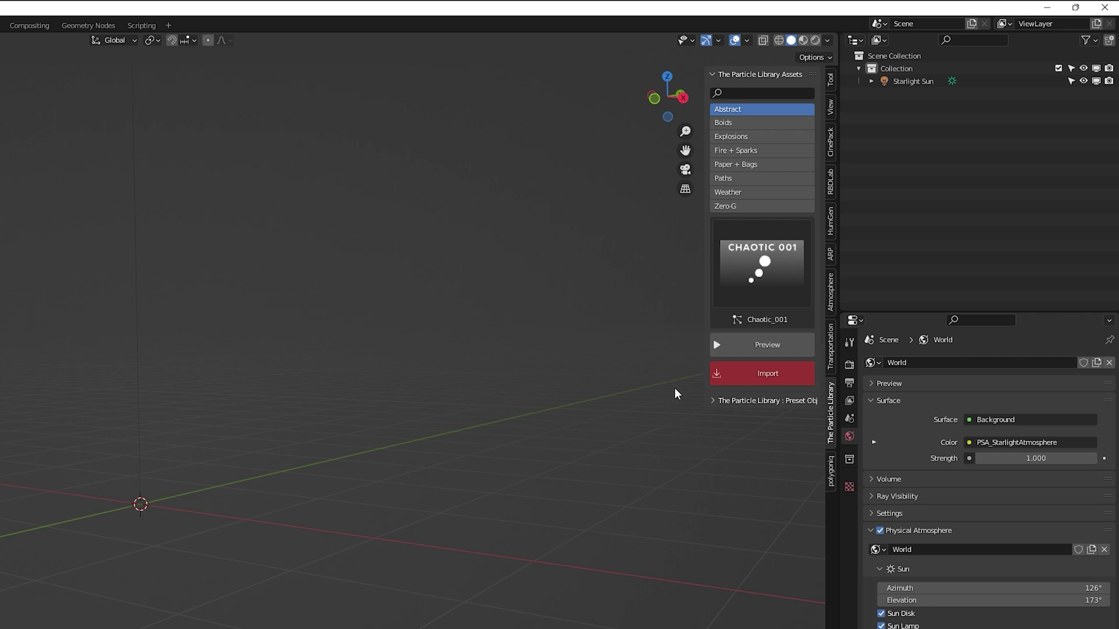
Select all eight categories, Abstract through Zero-G, and show the full preset grid
click(740, 110)
drag(742, 107, 757, 253)
click(757, 253)
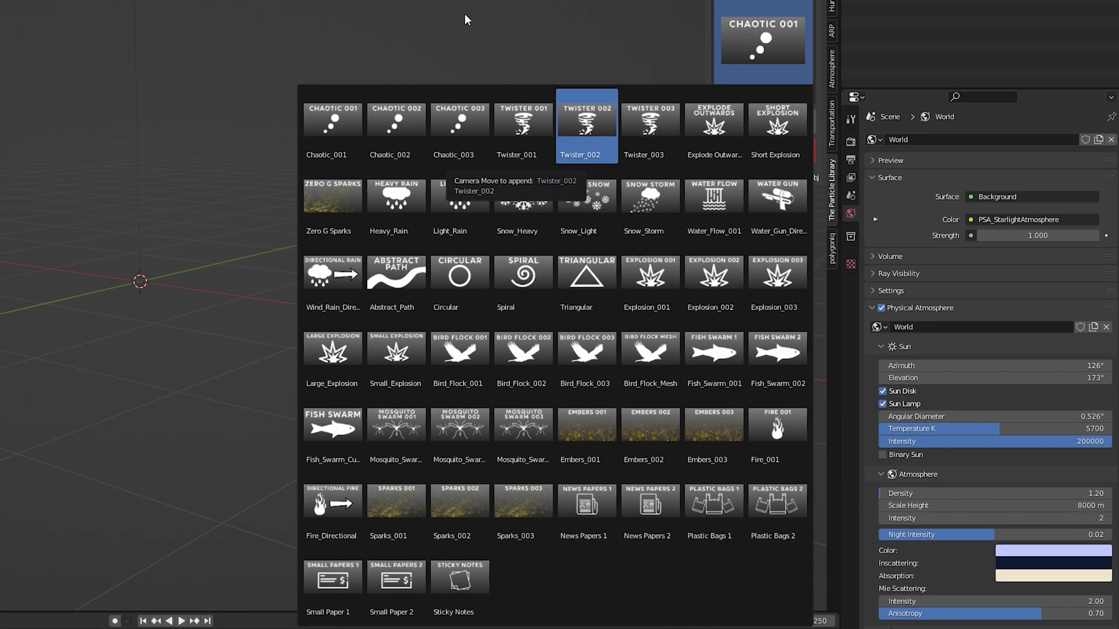
Switch to the Boids category and preview the Bird_Flock_002 animation
click(464, 12)
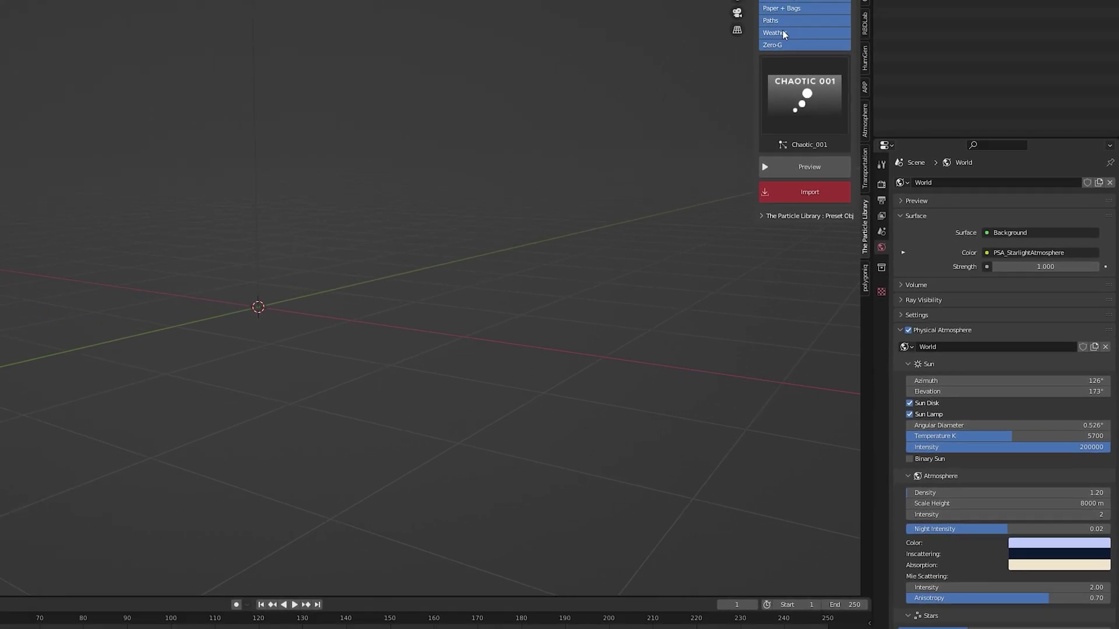
click(842, 101)
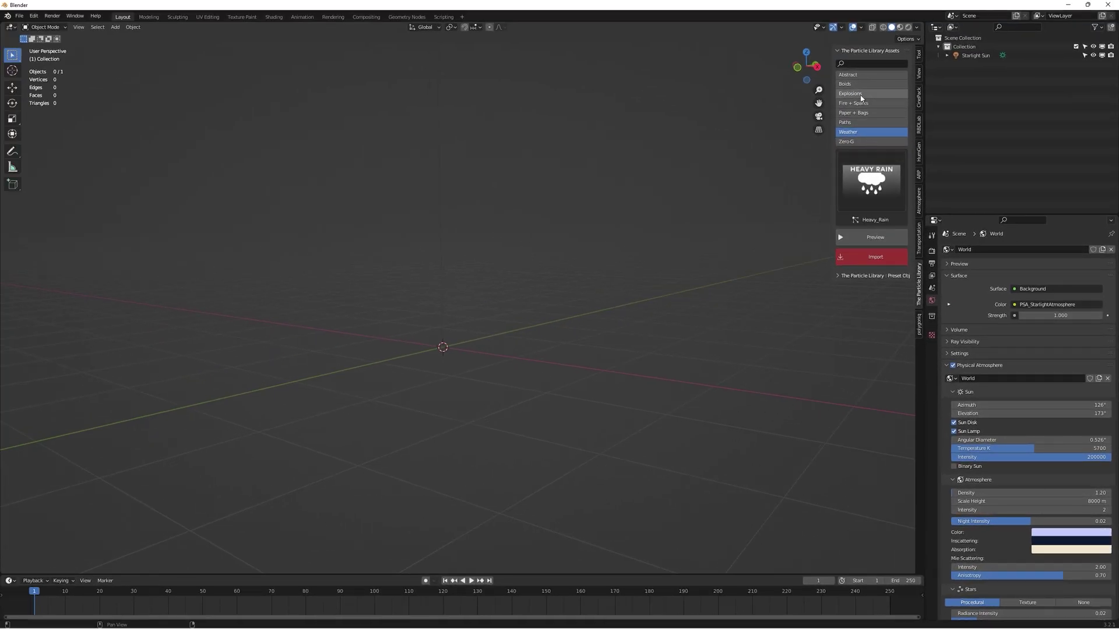
click(866, 85)
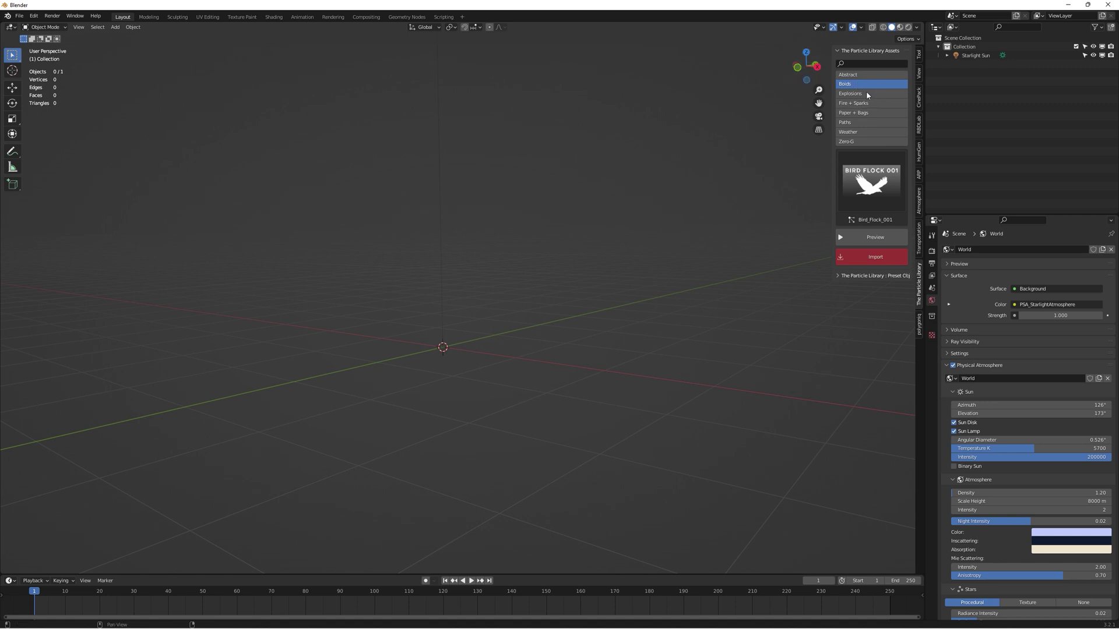
click(872, 180)
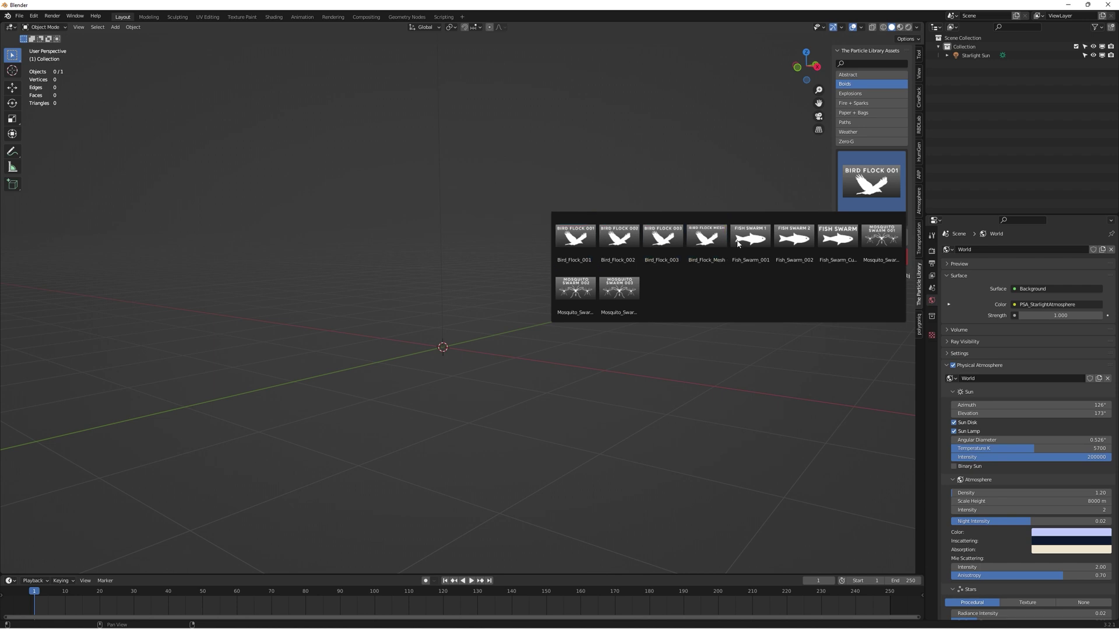
click(620, 236)
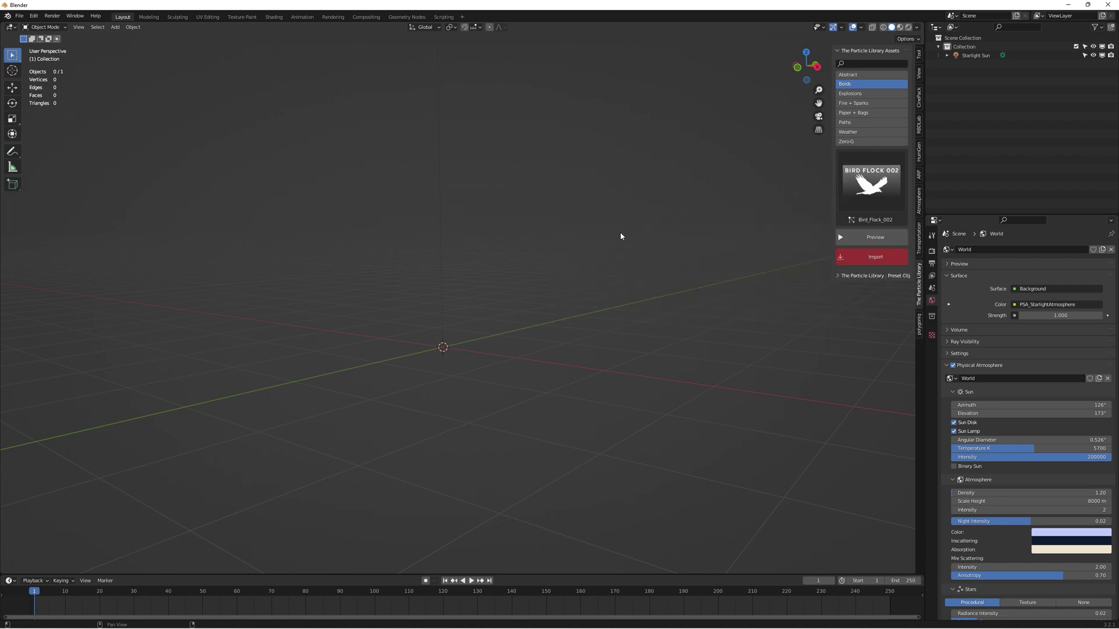
click(873, 239)
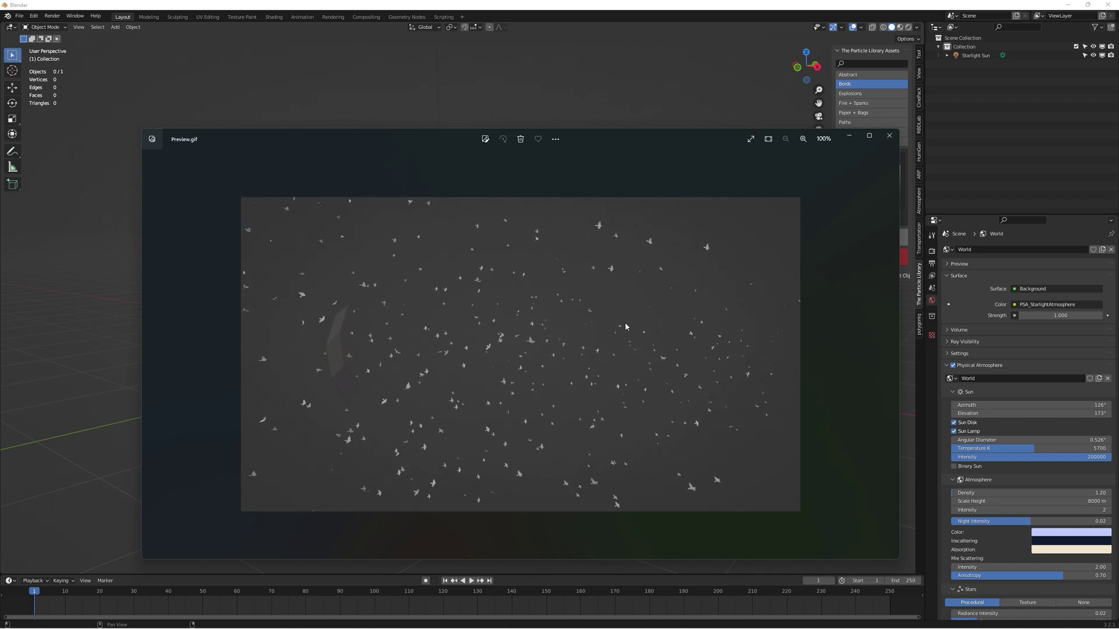
click(888, 136)
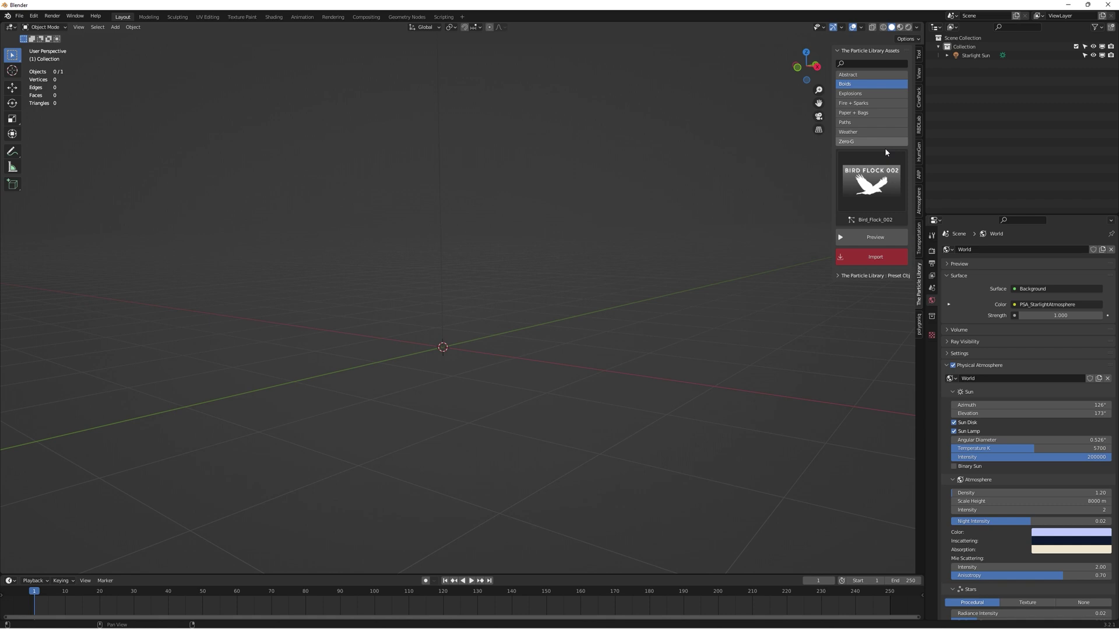
Choose the Bird Flock 001 preset and watch its preview animation
click(886, 153)
click(576, 237)
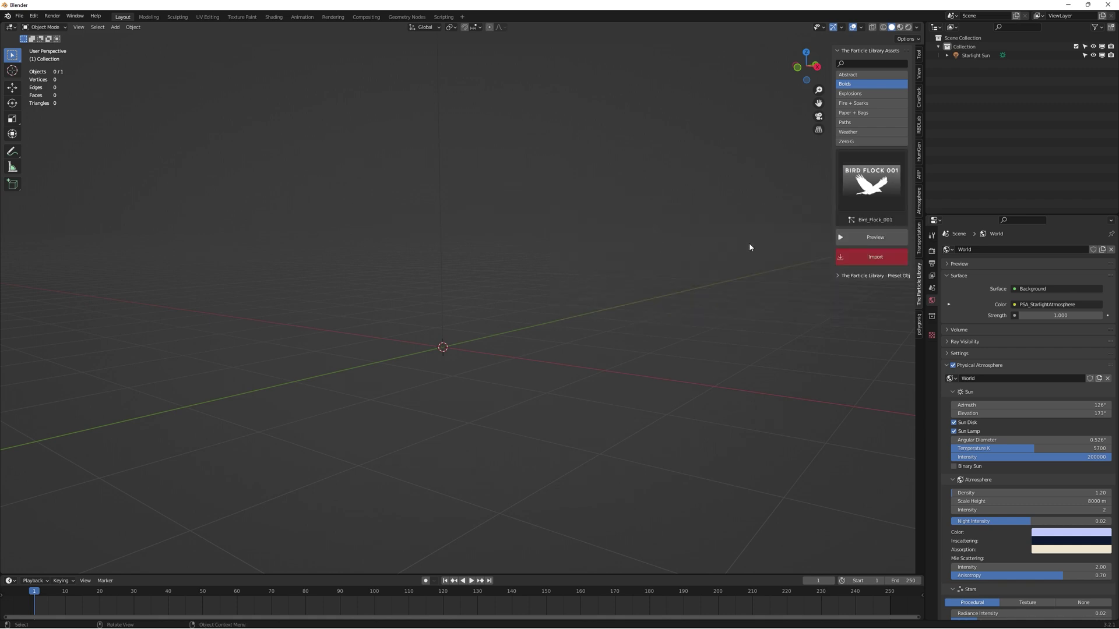
click(882, 240)
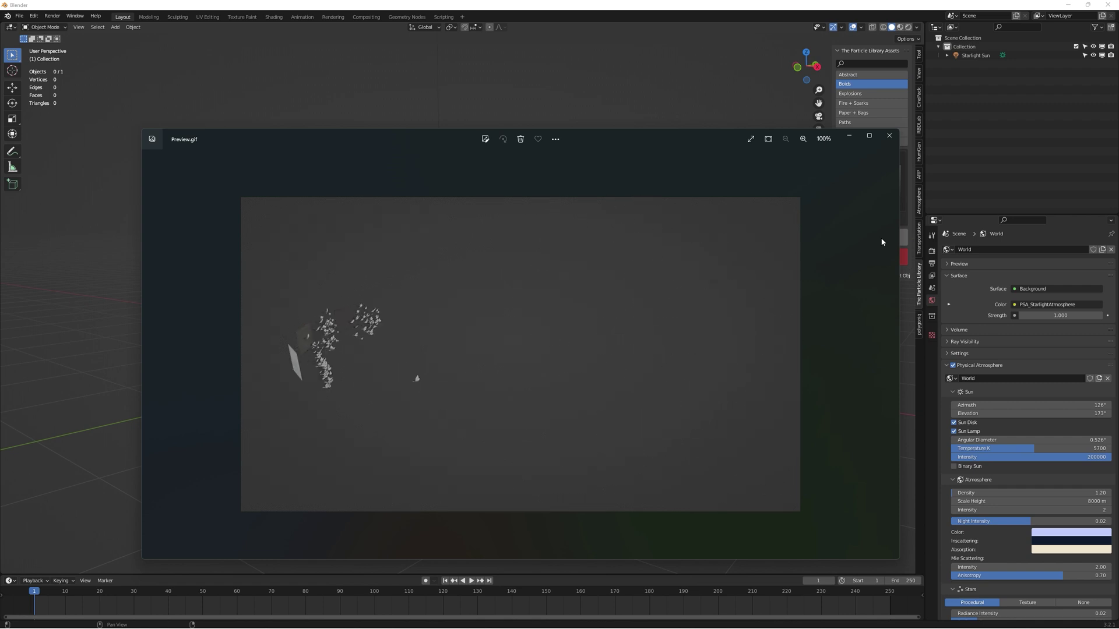
click(889, 135)
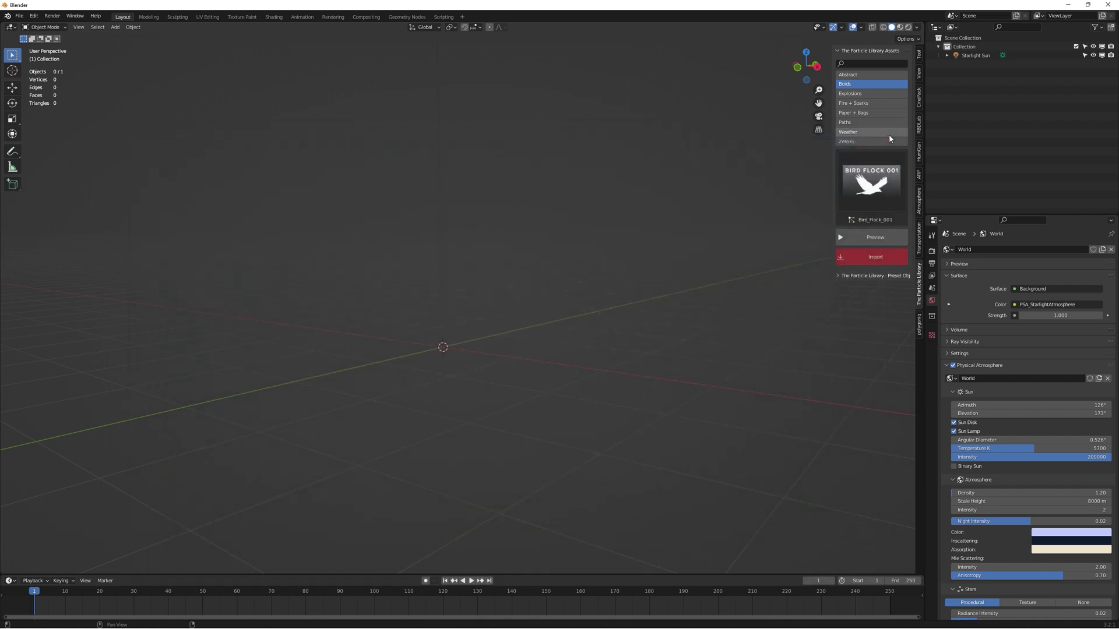
click(880, 259)
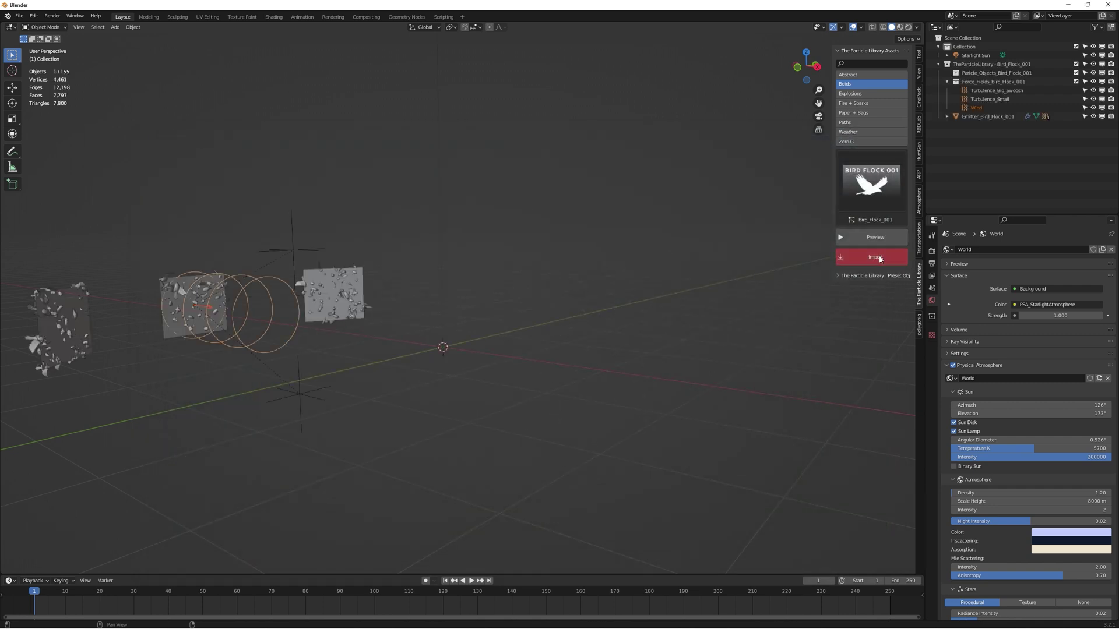
middle_drag(375, 317, 495, 409)
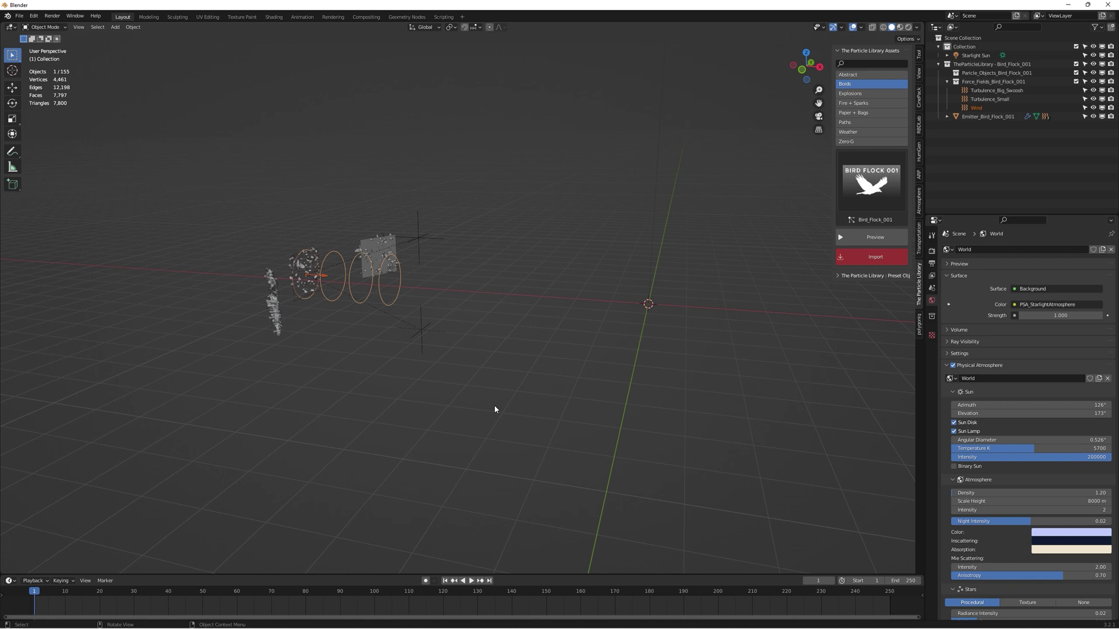
key(space)
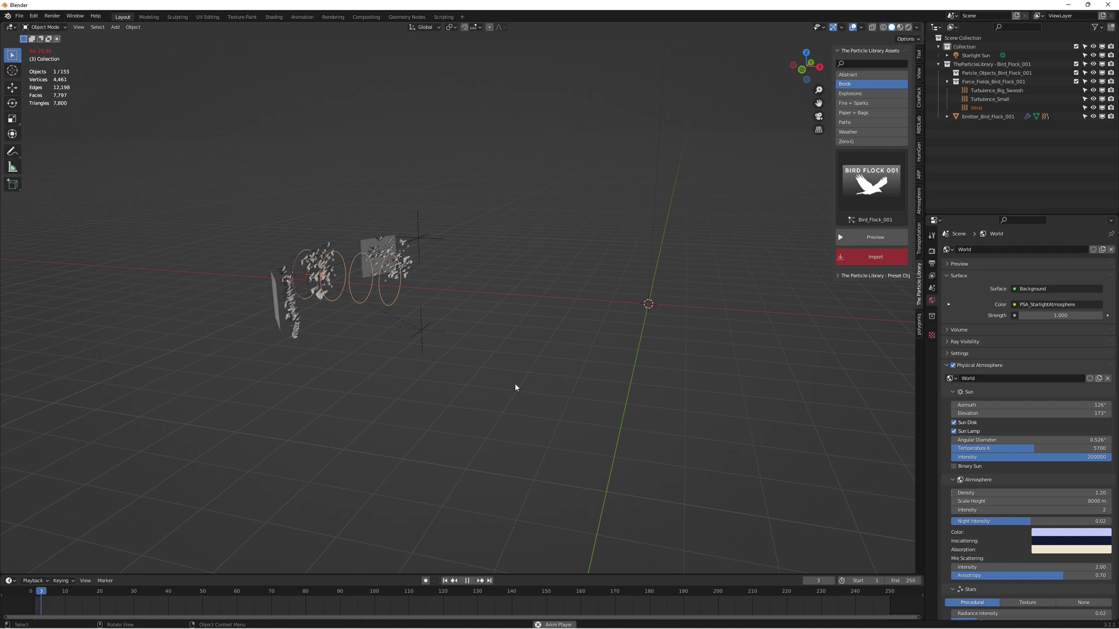
middle_drag(562, 375, 383, 307)
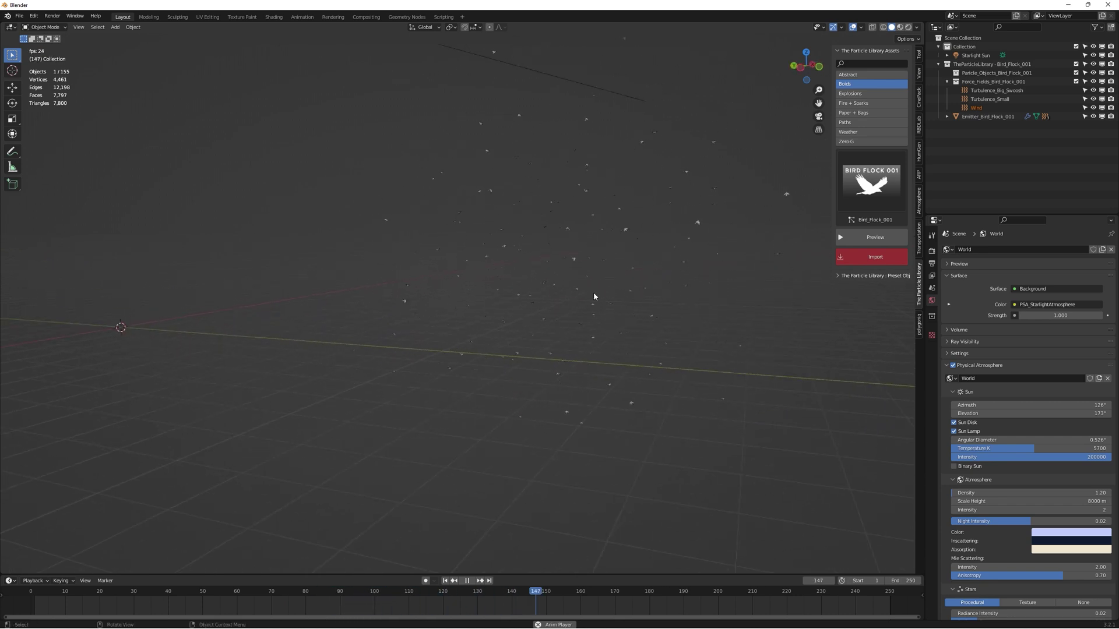
click(466, 580)
click(445, 580)
middle_drag(443, 472, 409, 459)
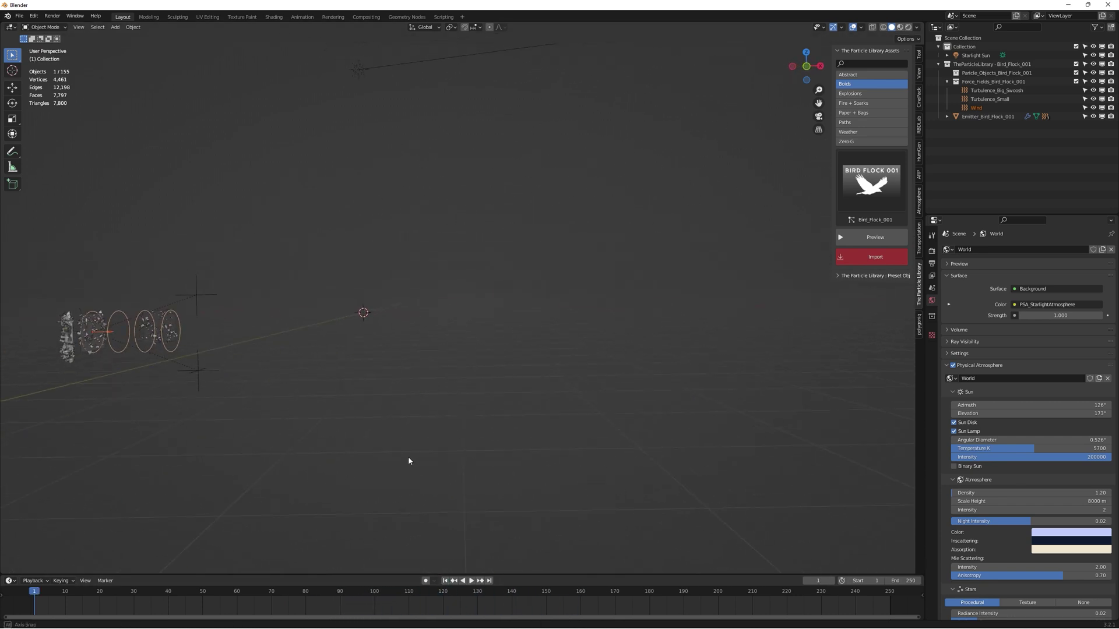
key(space)
middle_drag(494, 370, 538, 364)
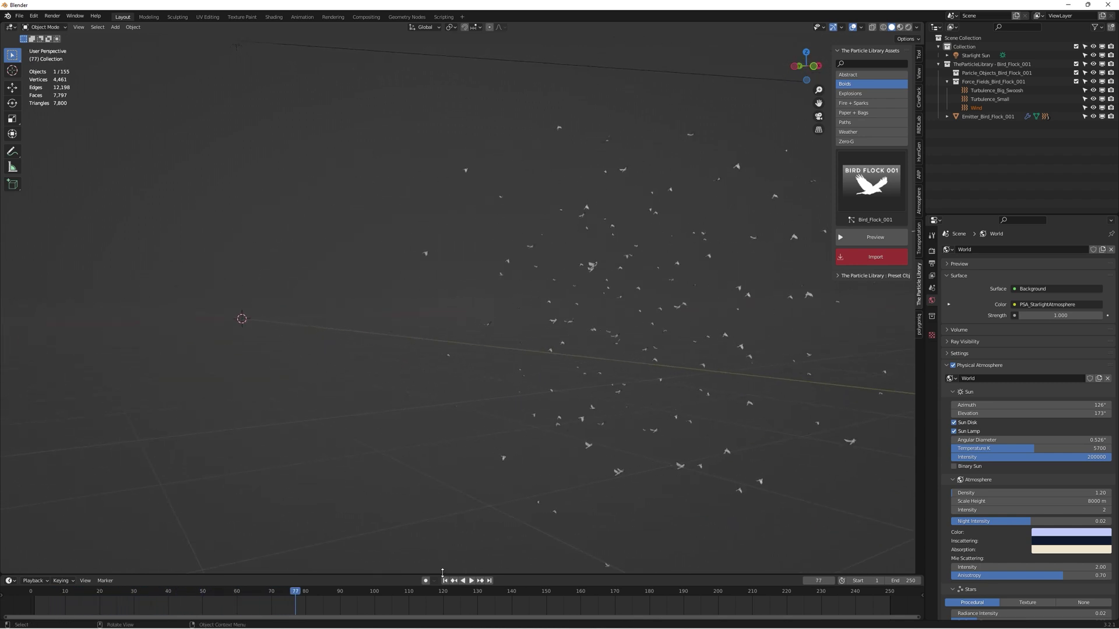
click(467, 580)
click(445, 580)
middle_drag(463, 513, 596, 412)
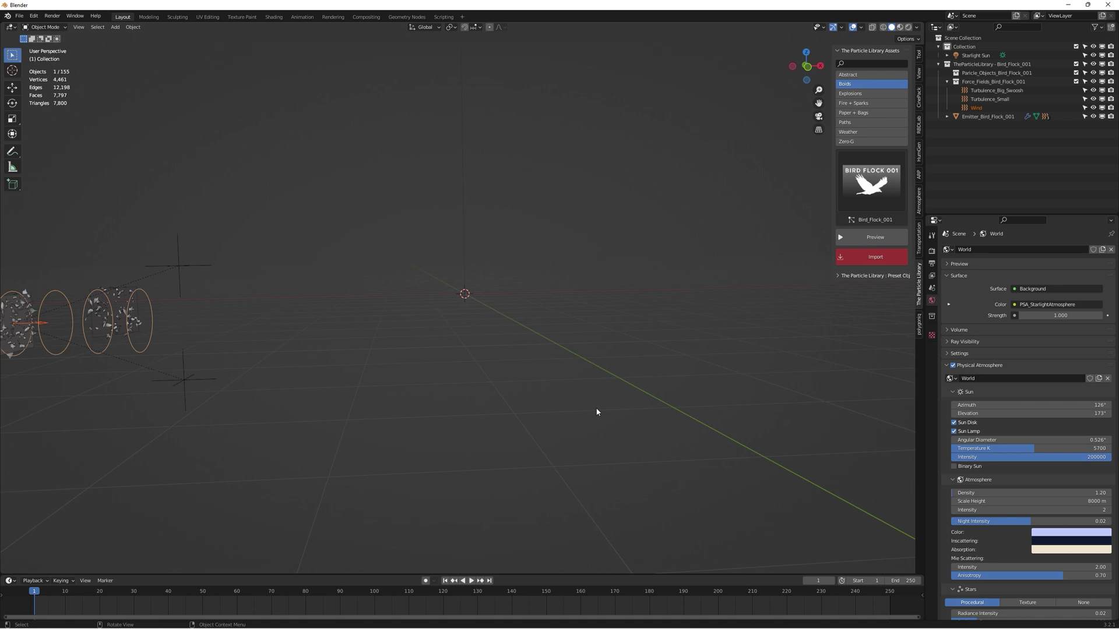
Switch the viewport to Rendered shading and play the bird flock animation
middle_drag(522, 395, 652, 409)
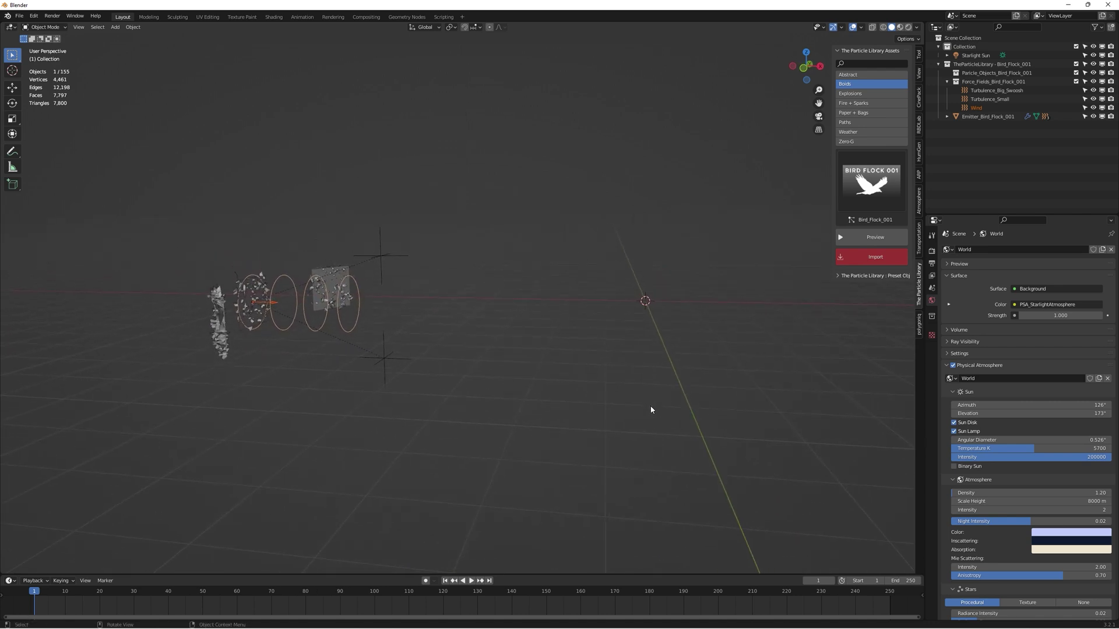
click(908, 26)
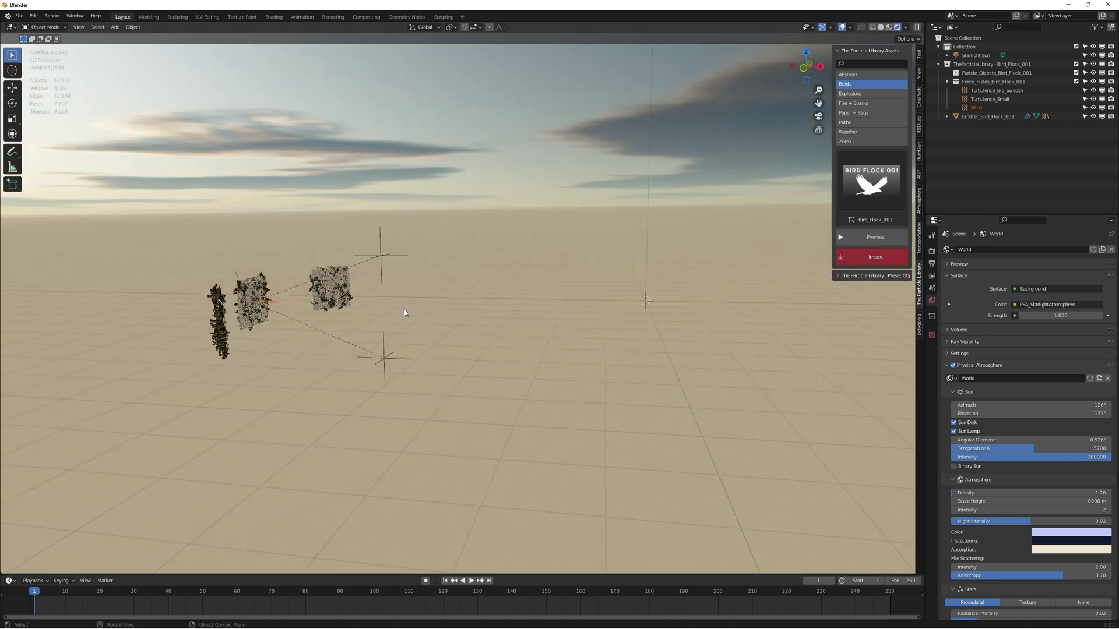
scroll(396, 327, up, 2)
scroll(387, 337, down, 1)
key(space)
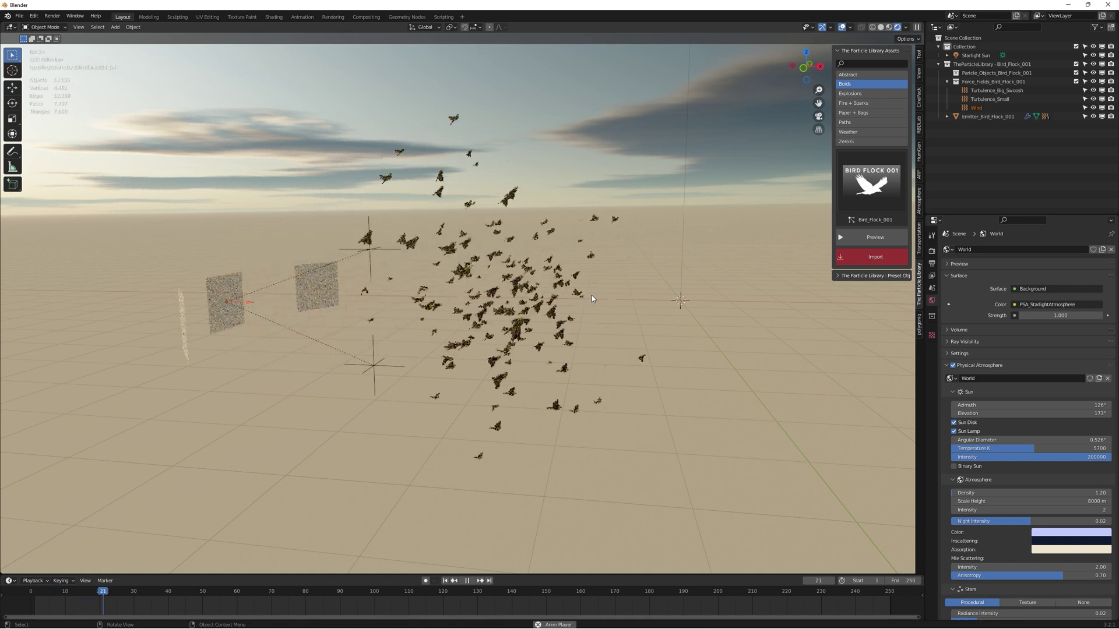
scroll(594, 302, up, 2)
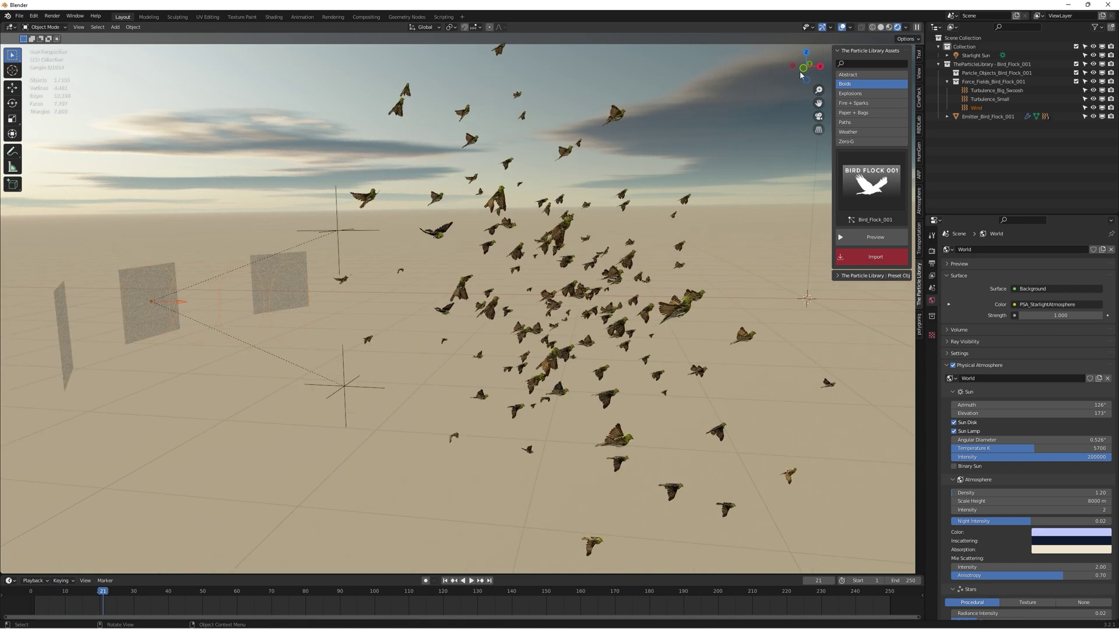
Hide the viewport overlays, orbit around the flock, and resume playback
click(842, 26)
scroll(540, 309, up, 3)
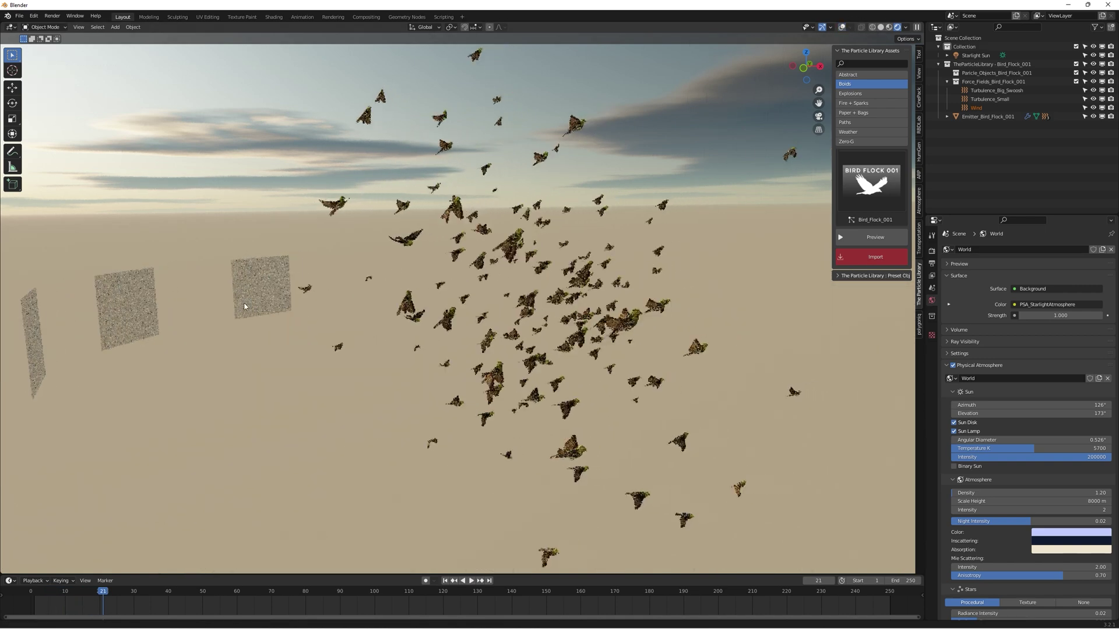
scroll(541, 308, down, 3)
middle_drag(540, 309, 742, 275)
scroll(742, 275, up, 5)
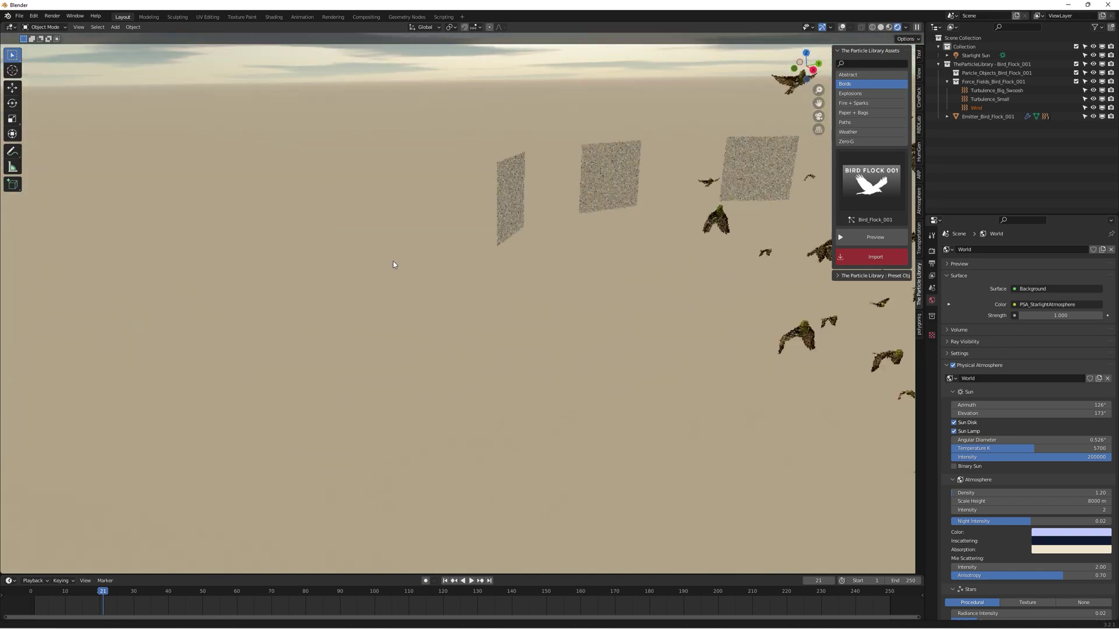
middle_drag(755, 166, 702, 322)
middle_drag(401, 348, 446, 323)
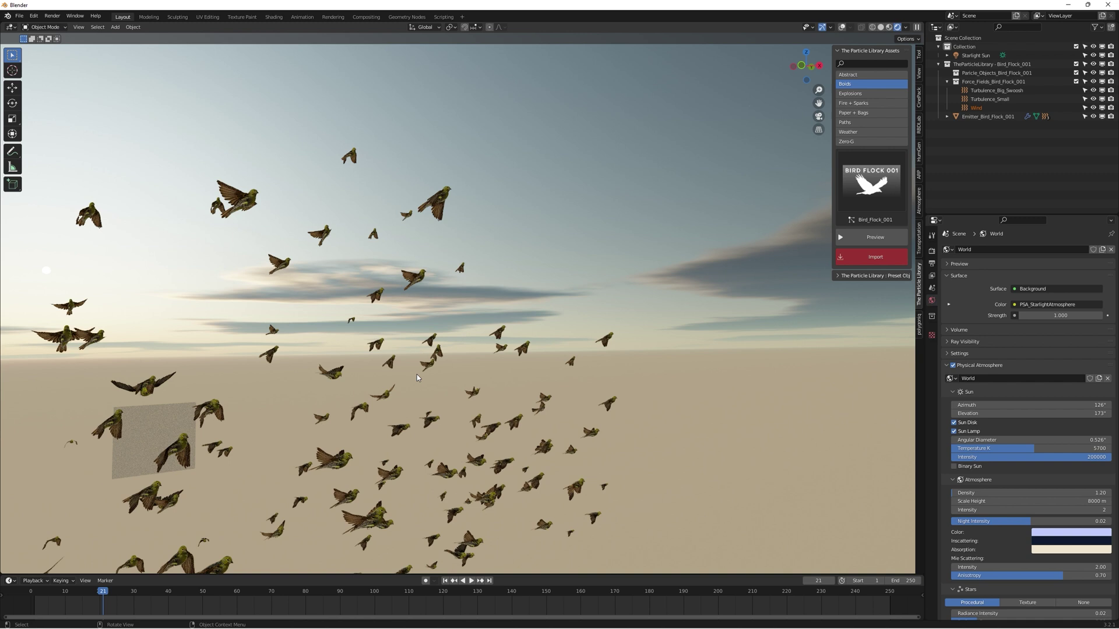
key(space)
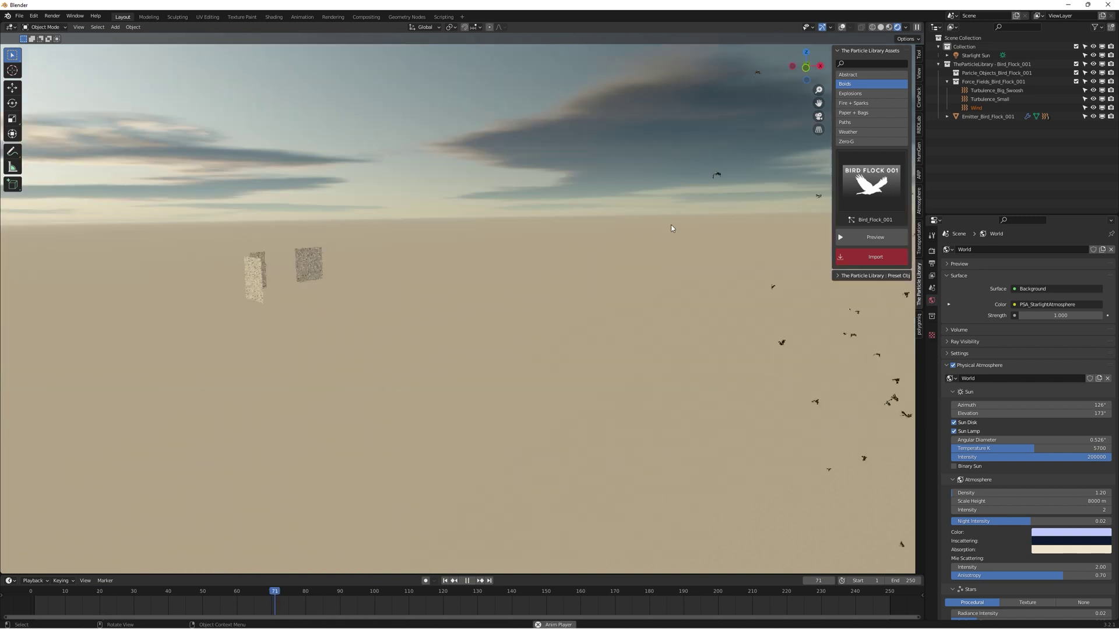
key(space)
Return to solid shading and delete all the bird flock objects
click(881, 27)
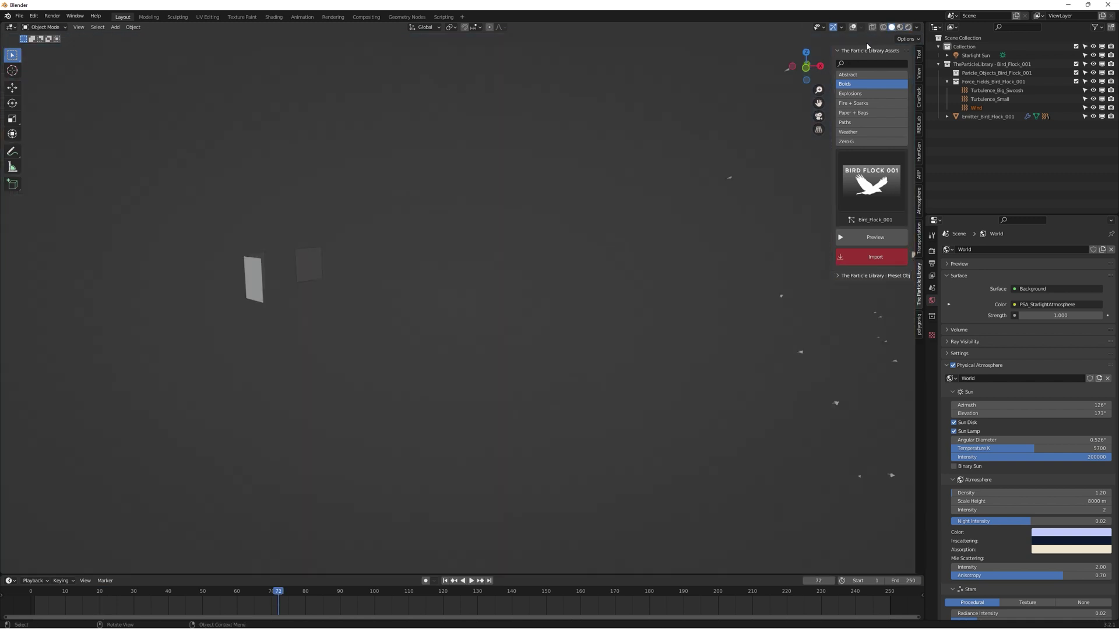
middle_drag(635, 220, 591, 300)
key(n)
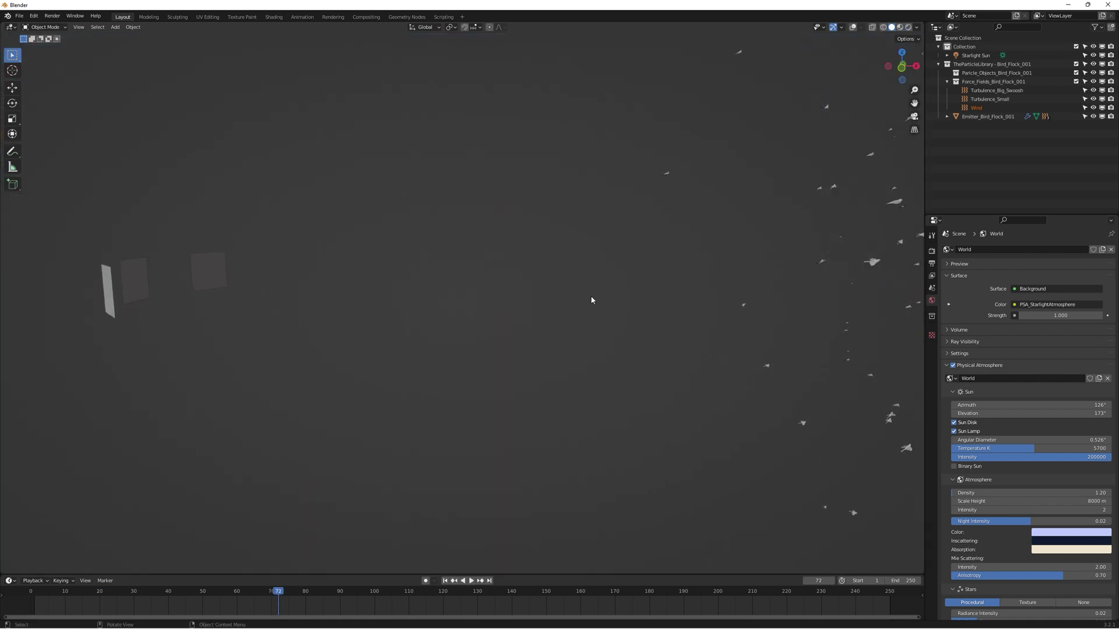
key(a)
key(Delete)
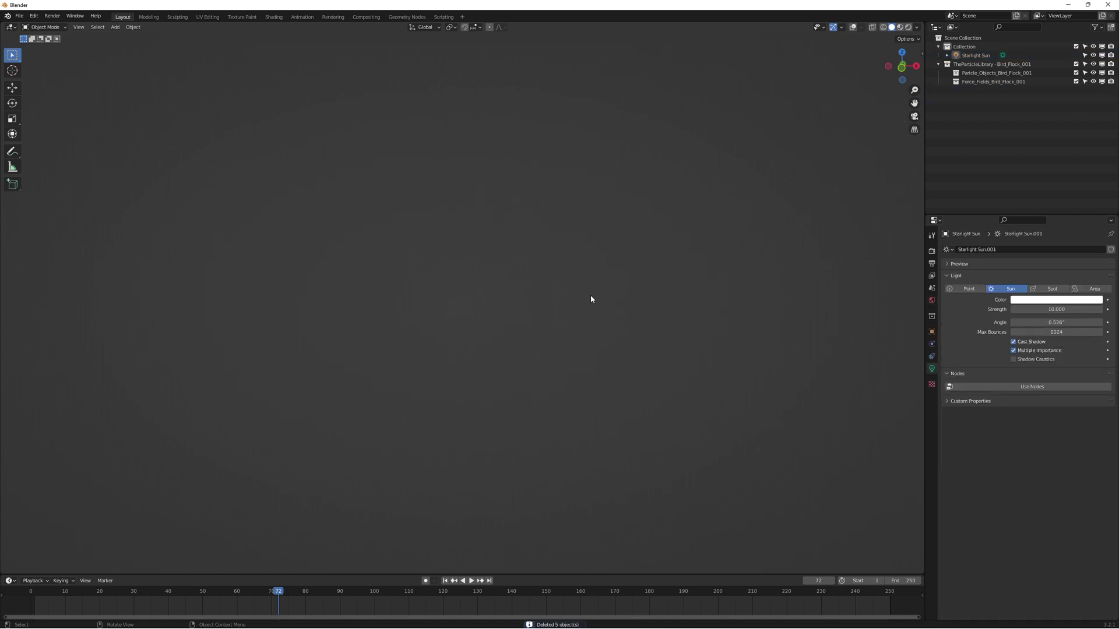
Reopen the Particle Library sidebar, turn overlays back on, and pick the Zero-G category
key(n)
click(852, 27)
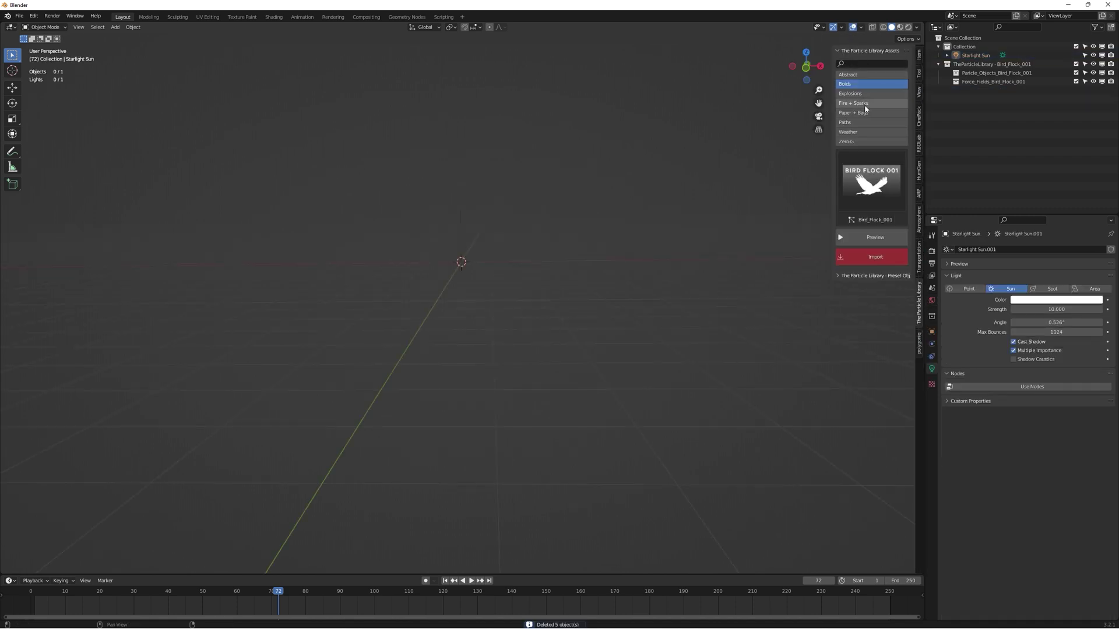
click(857, 141)
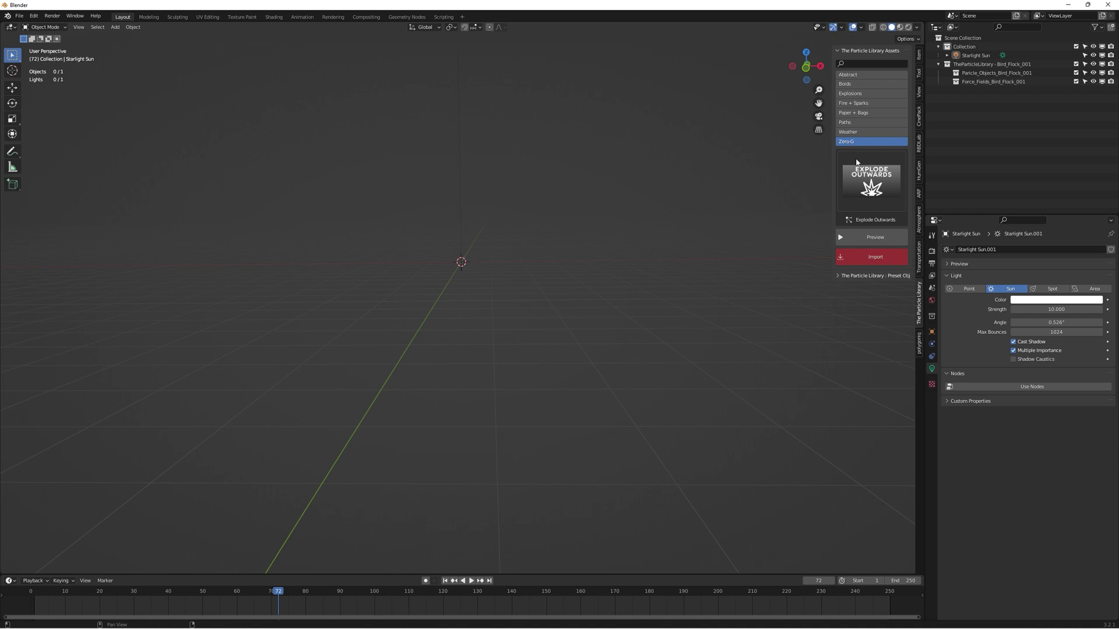
Choose Explode Outwards from the Zero-G grid and watch its preview animation
click(870, 186)
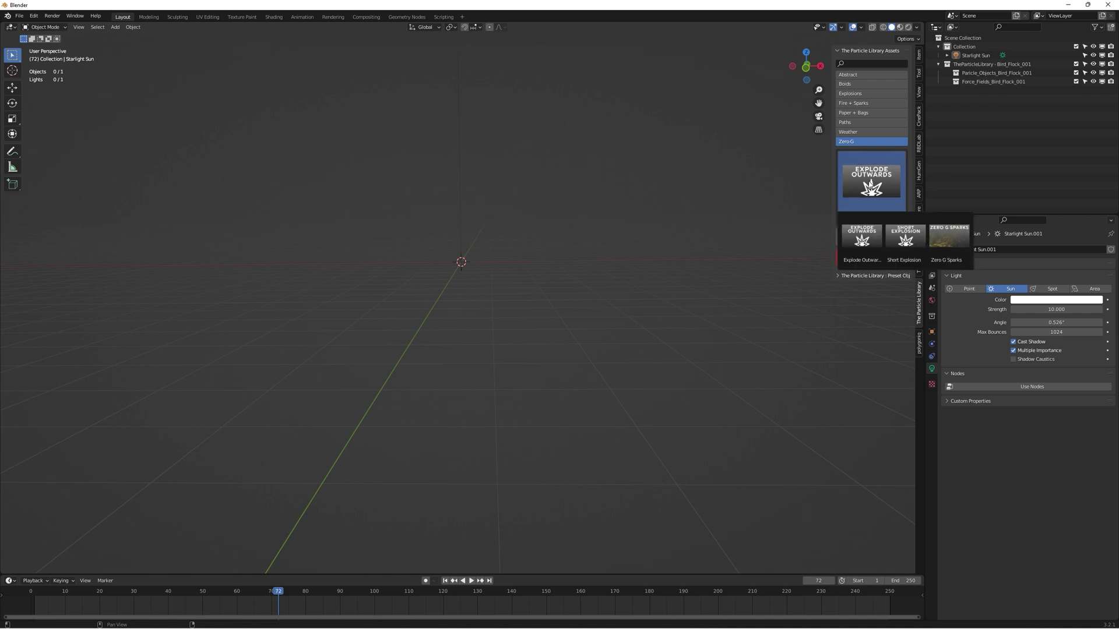
click(861, 236)
click(872, 216)
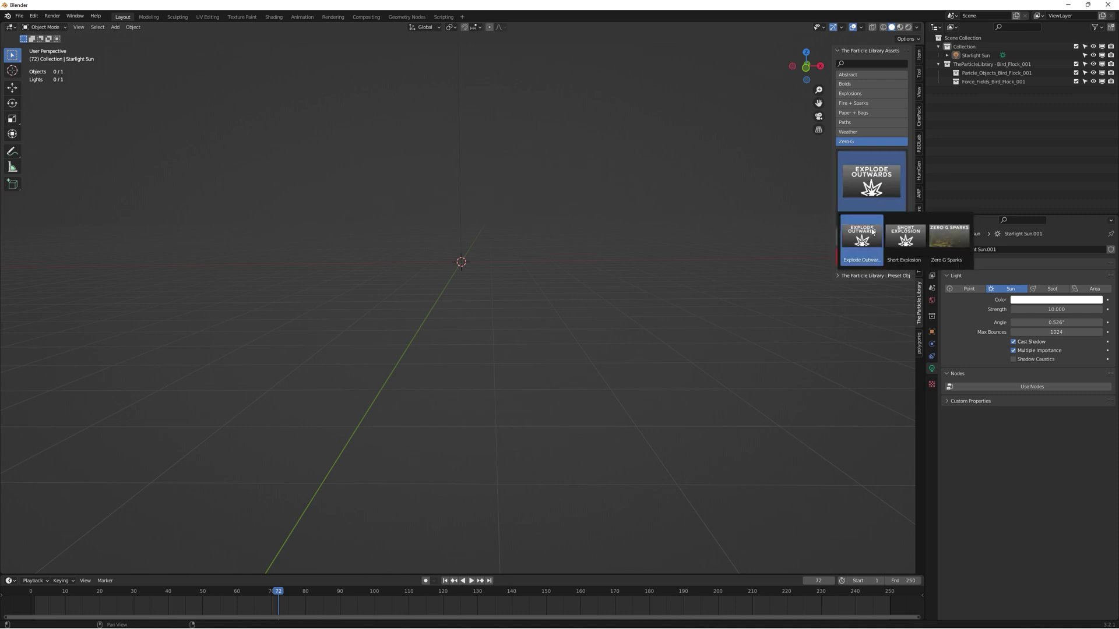
click(870, 241)
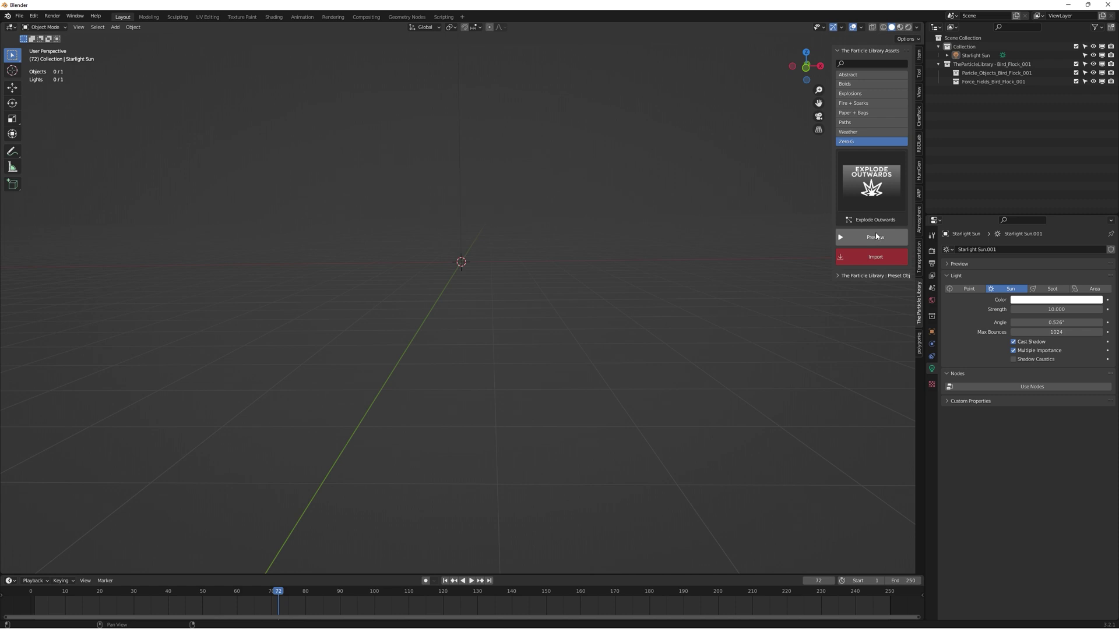
click(874, 237)
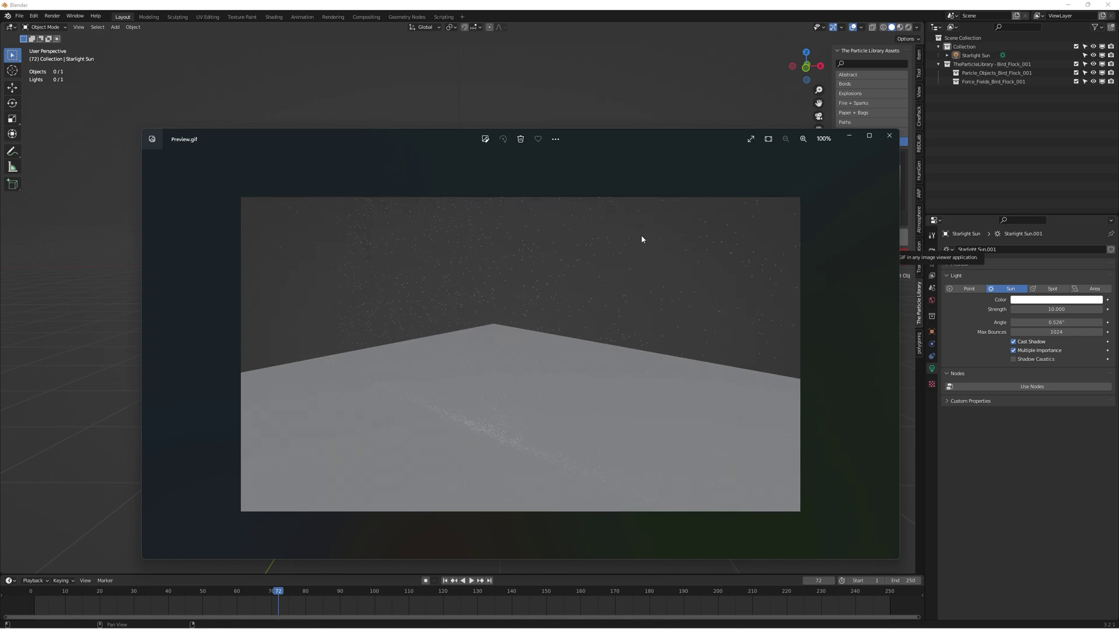
click(889, 136)
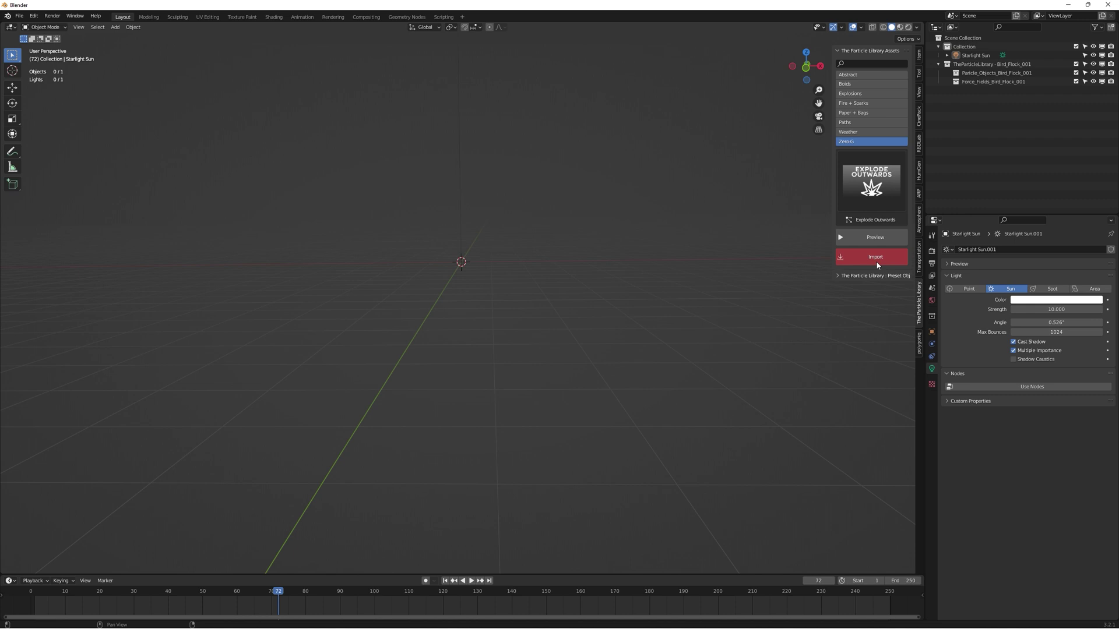
Import the Explode Outwards preset and play its burst from the first frame
click(874, 258)
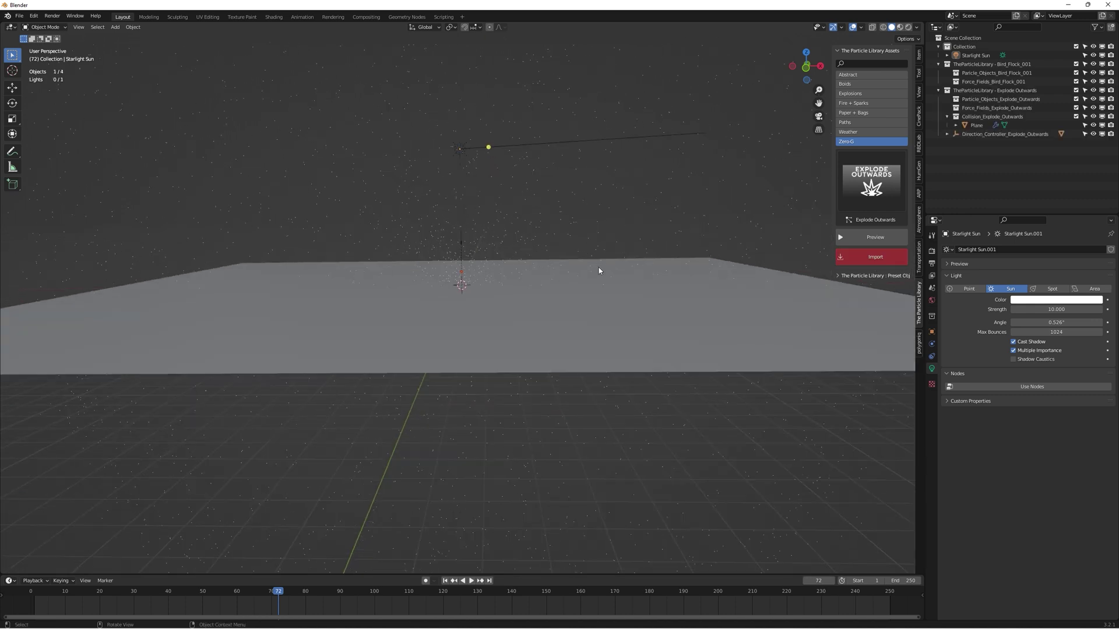
click(446, 581)
mouse_move(641, 323)
middle_down()
mouse_move(670, 300)
mouse_move(648, 311)
middle_up()
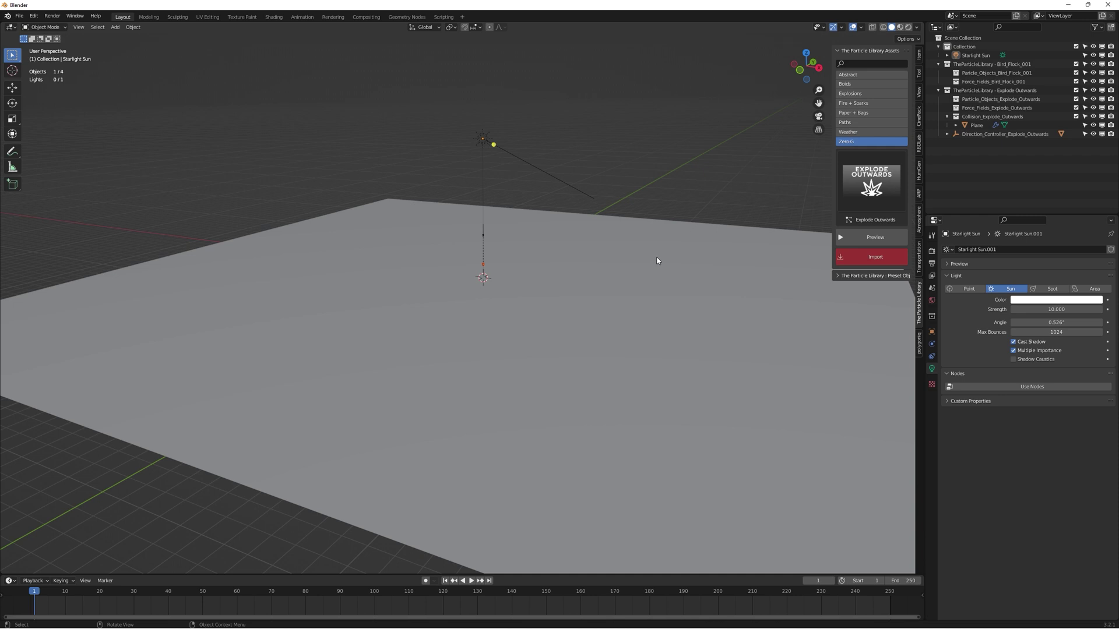
key(space)
scroll(694, 212, down, 4)
middle_drag(694, 212, 654, 261)
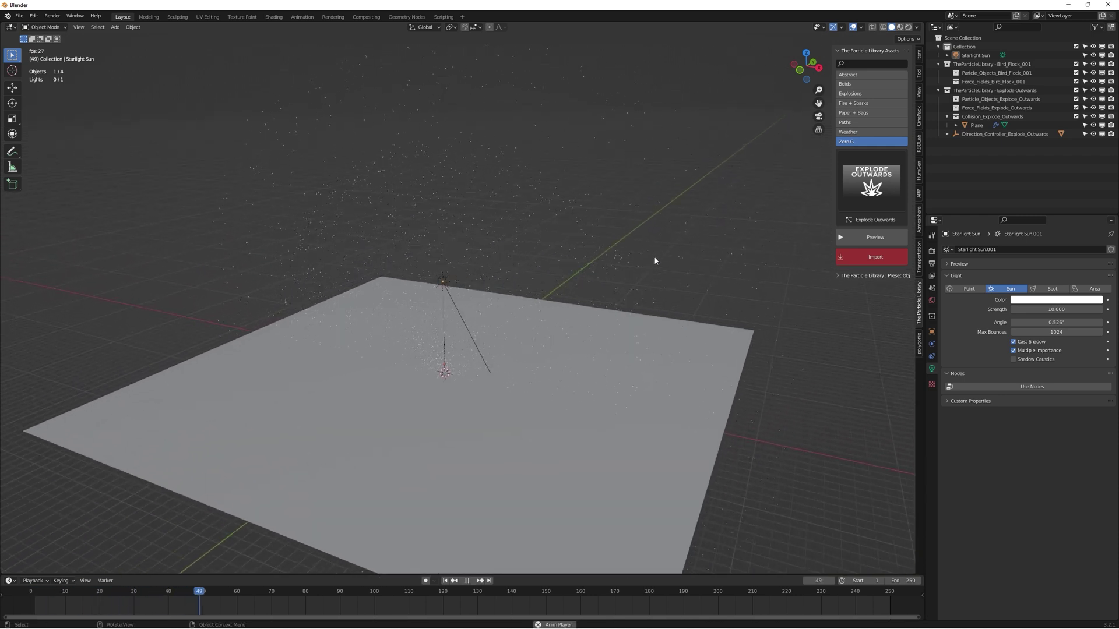
scroll(653, 241, up, 1)
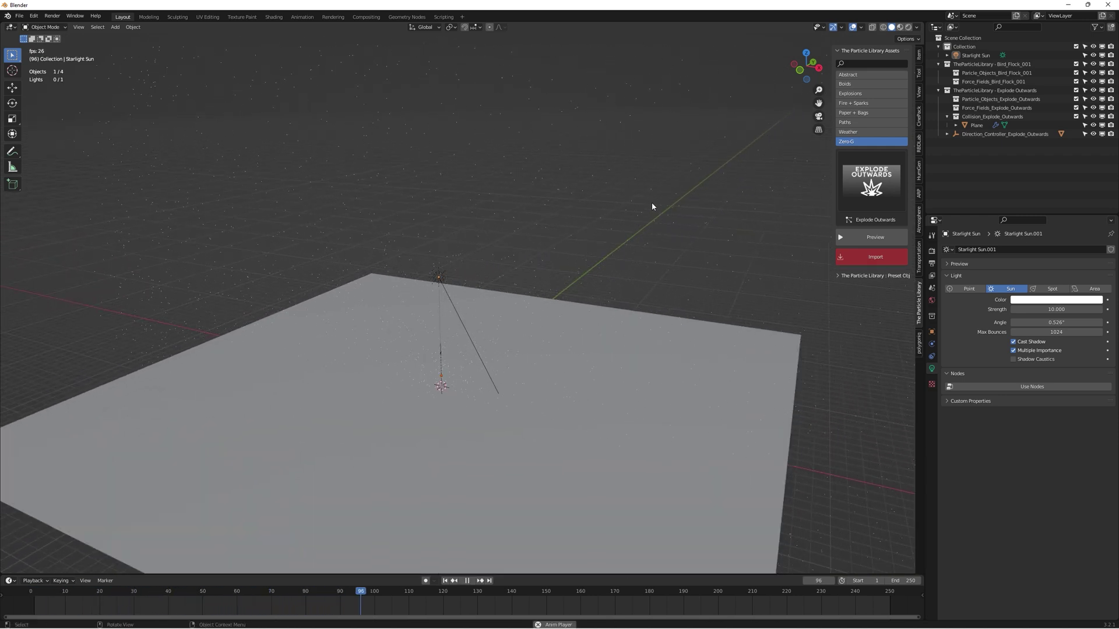
key(space)
Replay the explosion from the start and pause it at frame 56
middle_drag(652, 205, 647, 243)
scroll(647, 242, up, 1)
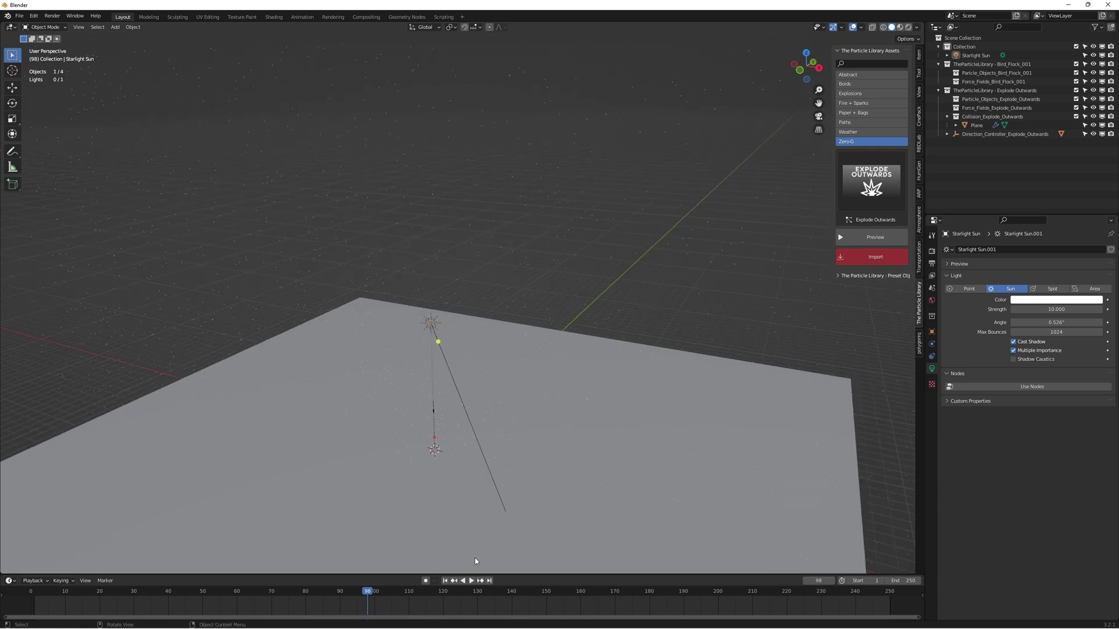
click(444, 580)
scroll(534, 306, down, 1)
key(space)
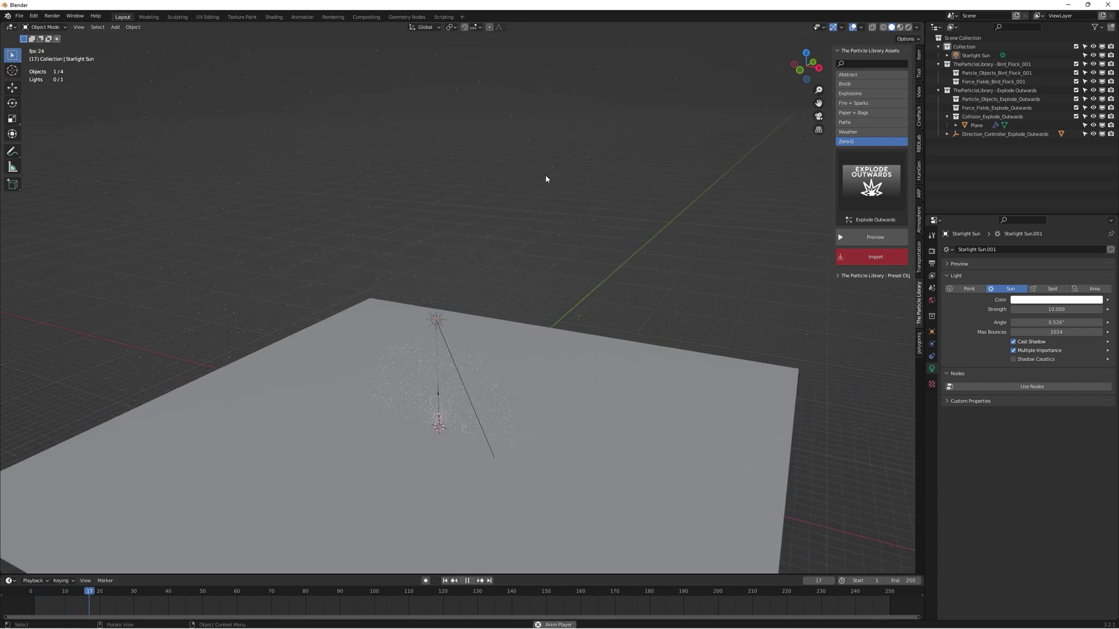
key(space)
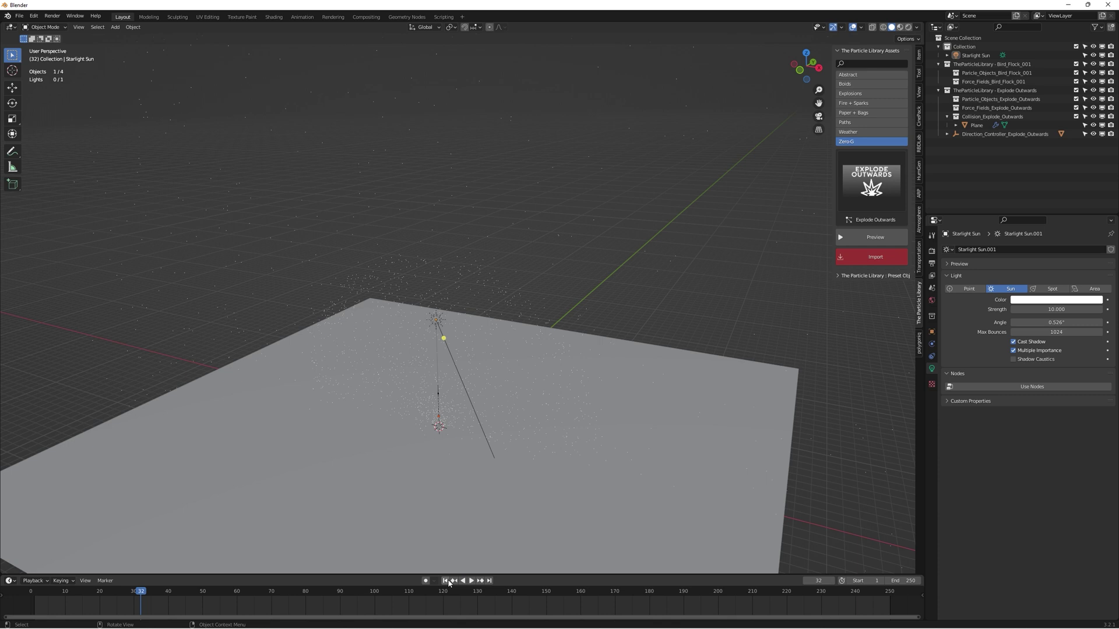
click(444, 581)
key(space)
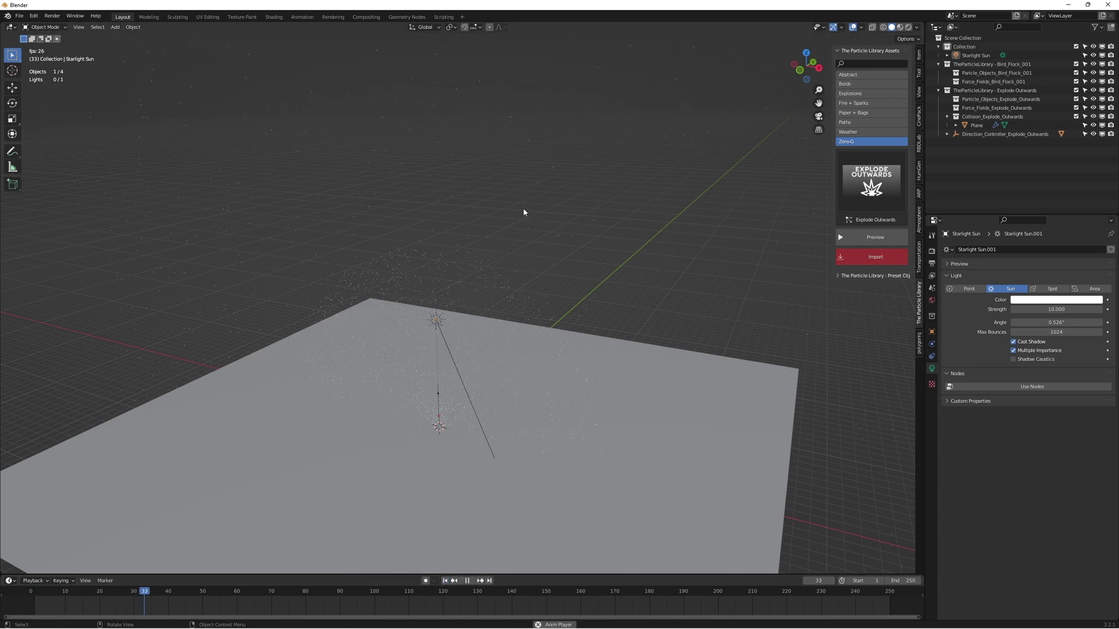
key(space)
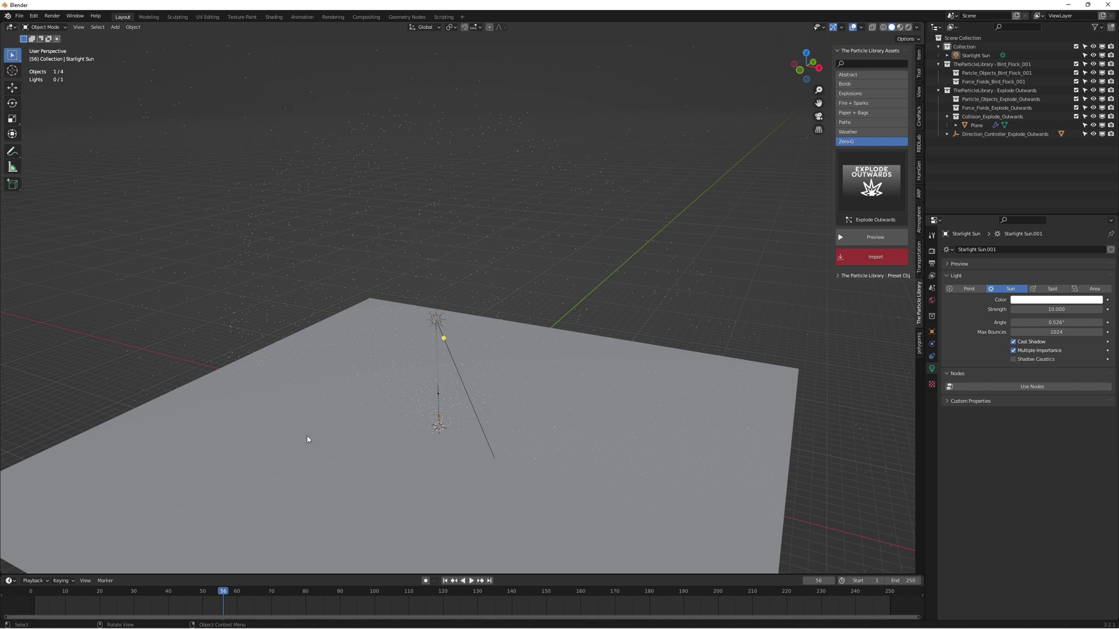
Inspect the ground plane and emitter, ending with Emitter_Explode_Outwards selected
click(332, 442)
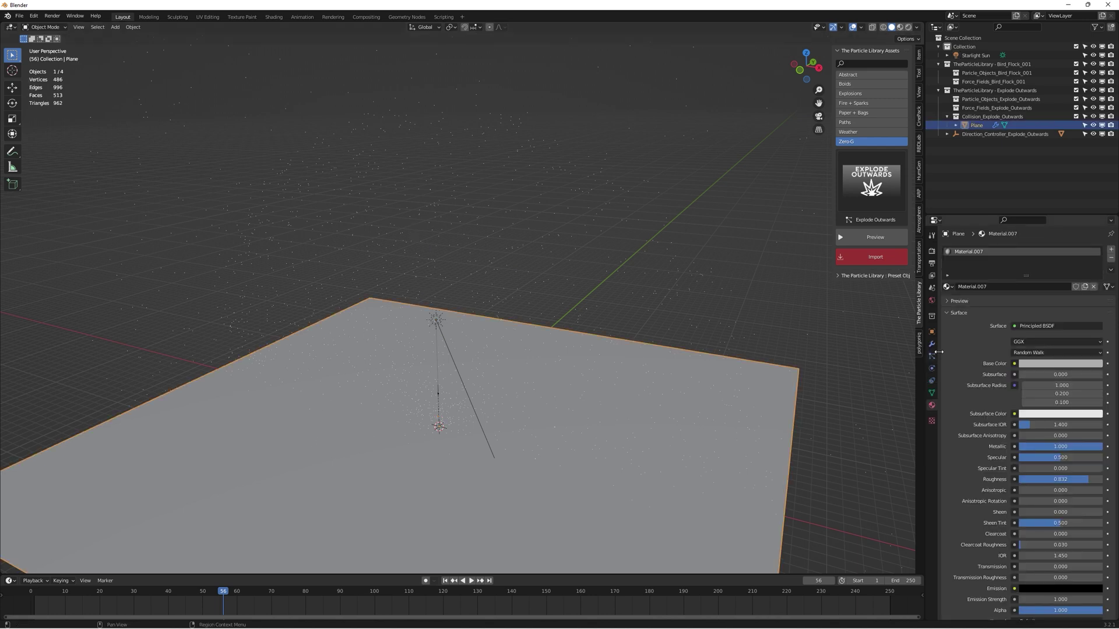
click(836, 274)
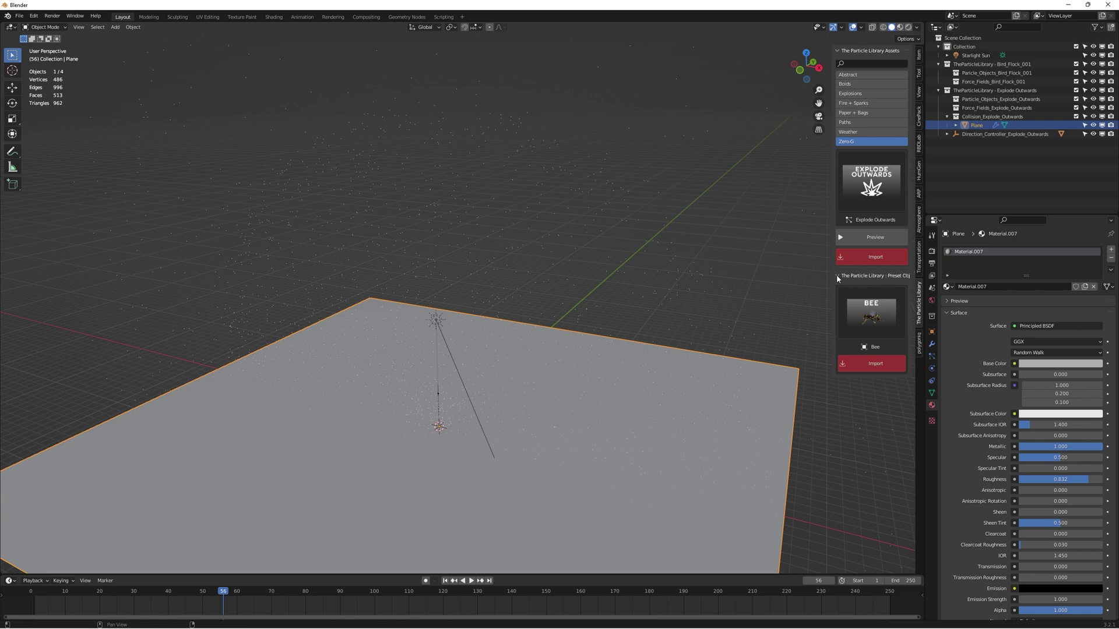
click(837, 274)
click(438, 420)
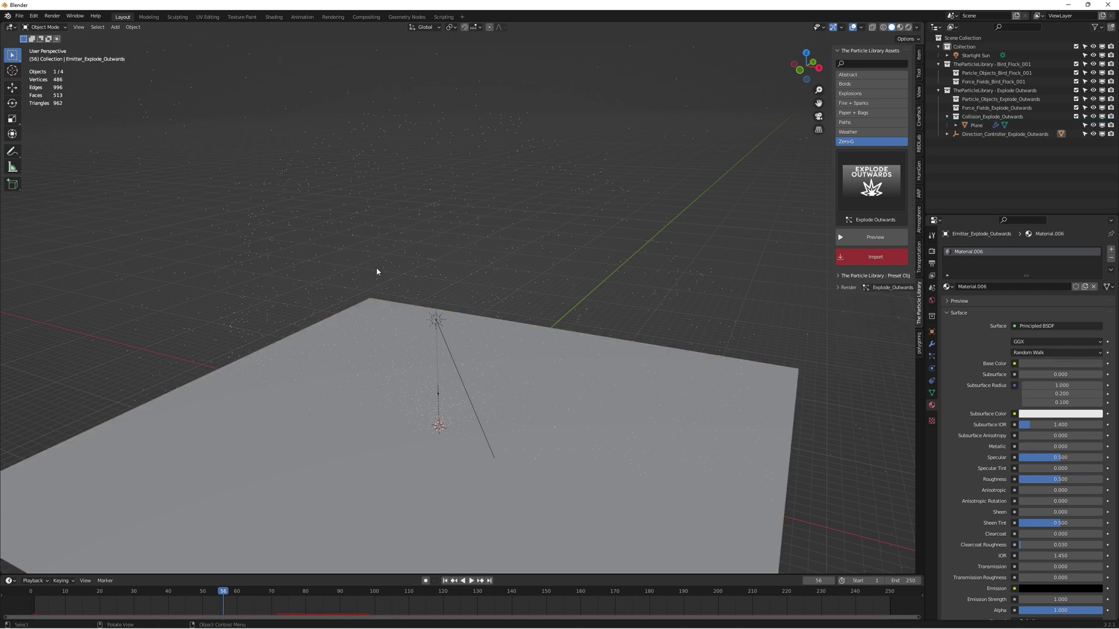
click(610, 426)
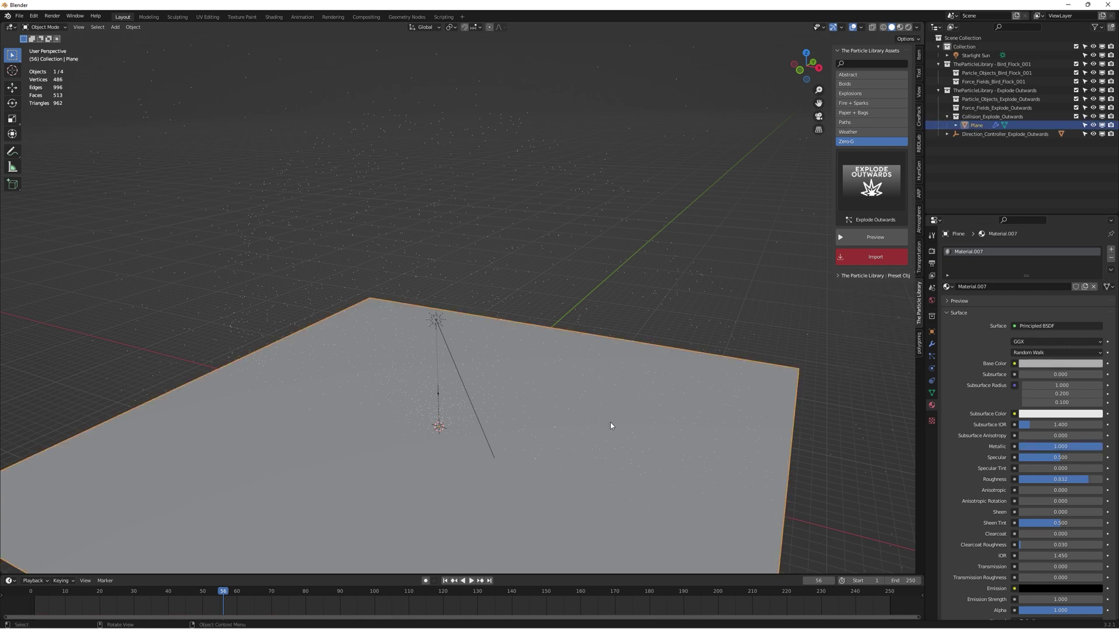
click(931, 357)
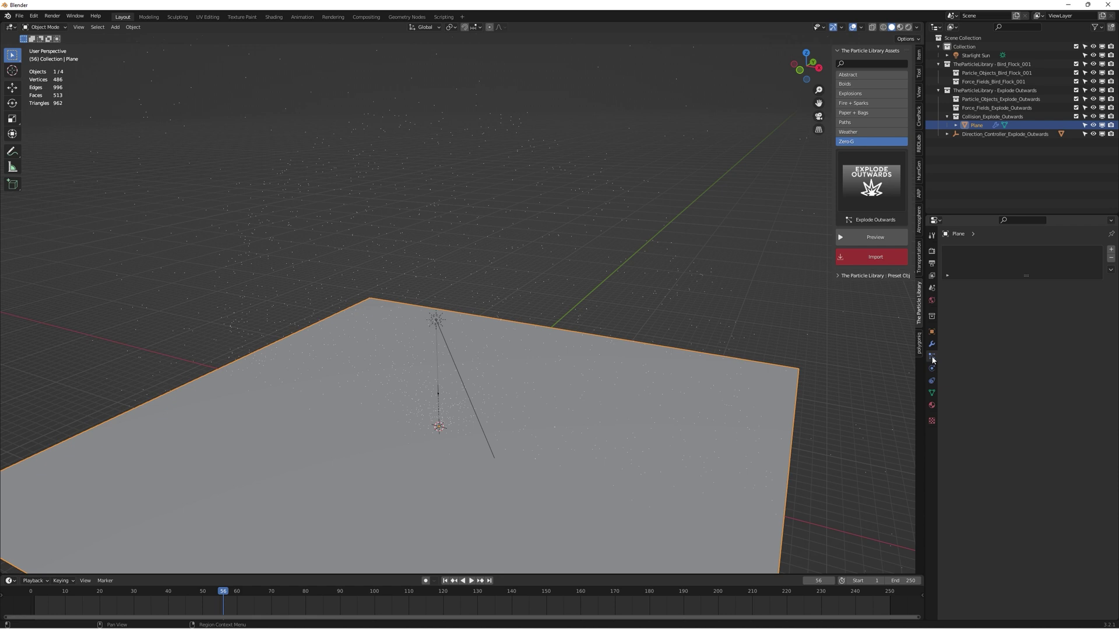
click(222, 320)
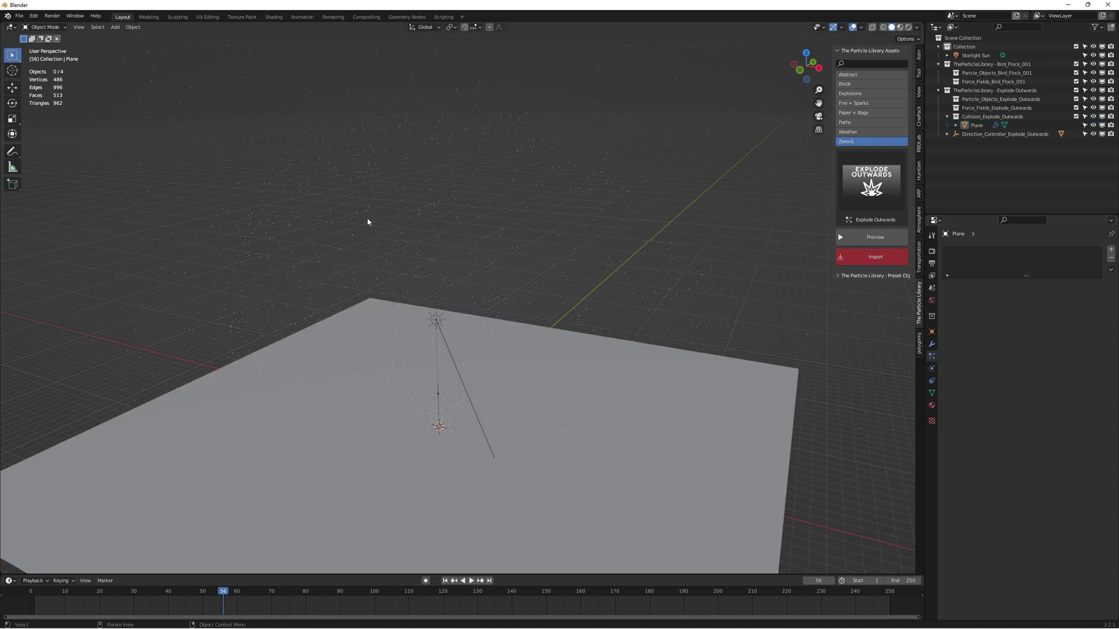
click(360, 181)
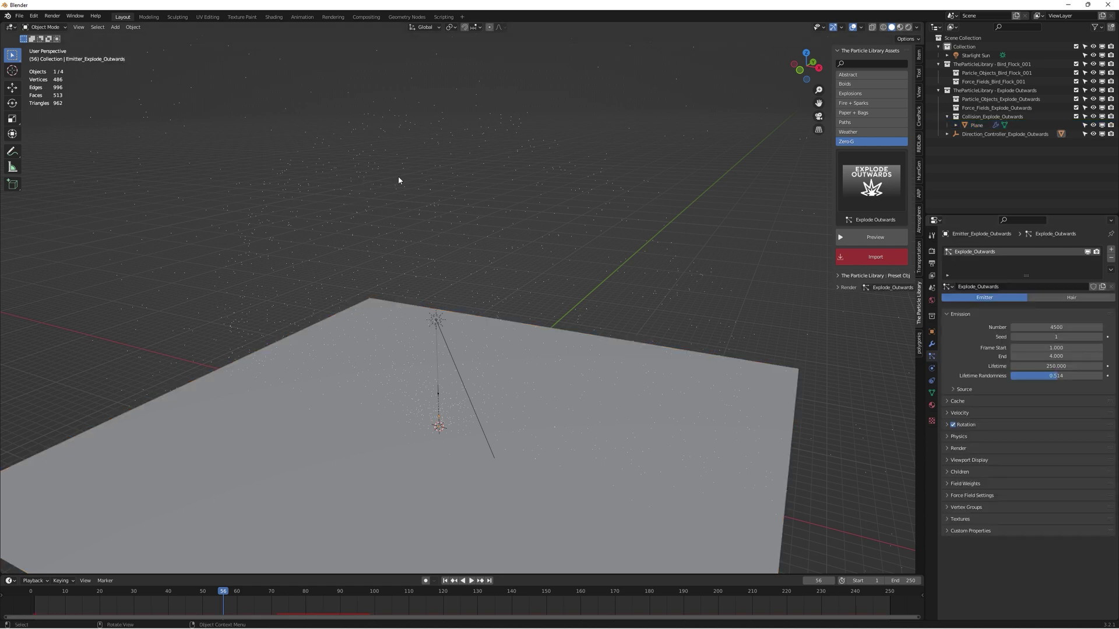
Raise the emitter's particle render scale from 0.027 to 0.087 and replay the burst
click(839, 288)
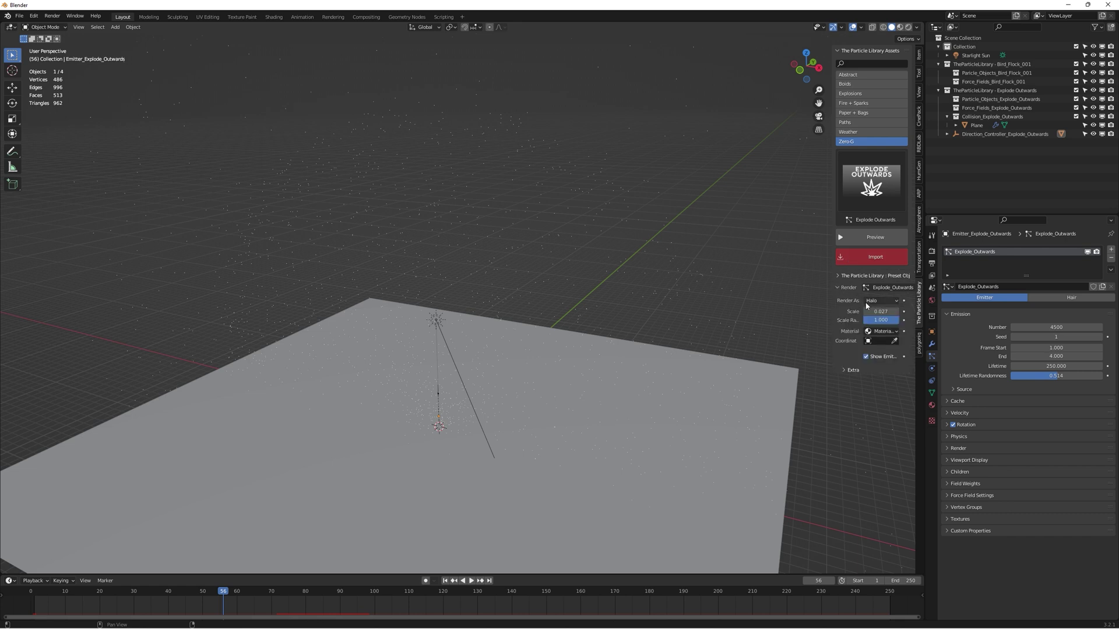
drag(876, 312, 900, 312)
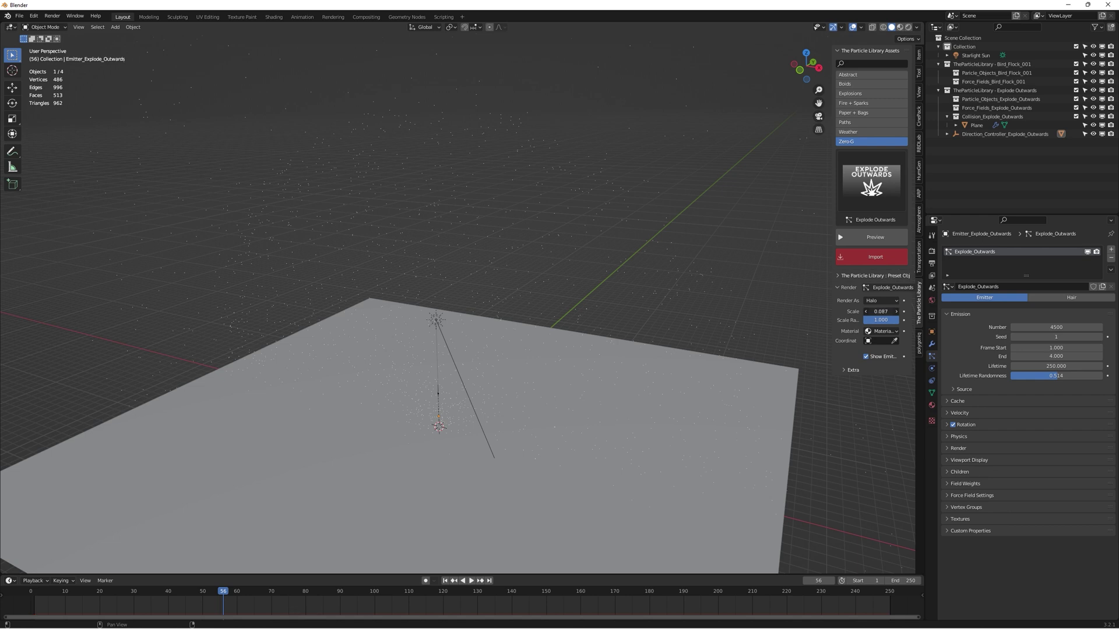
click(445, 581)
key(space)
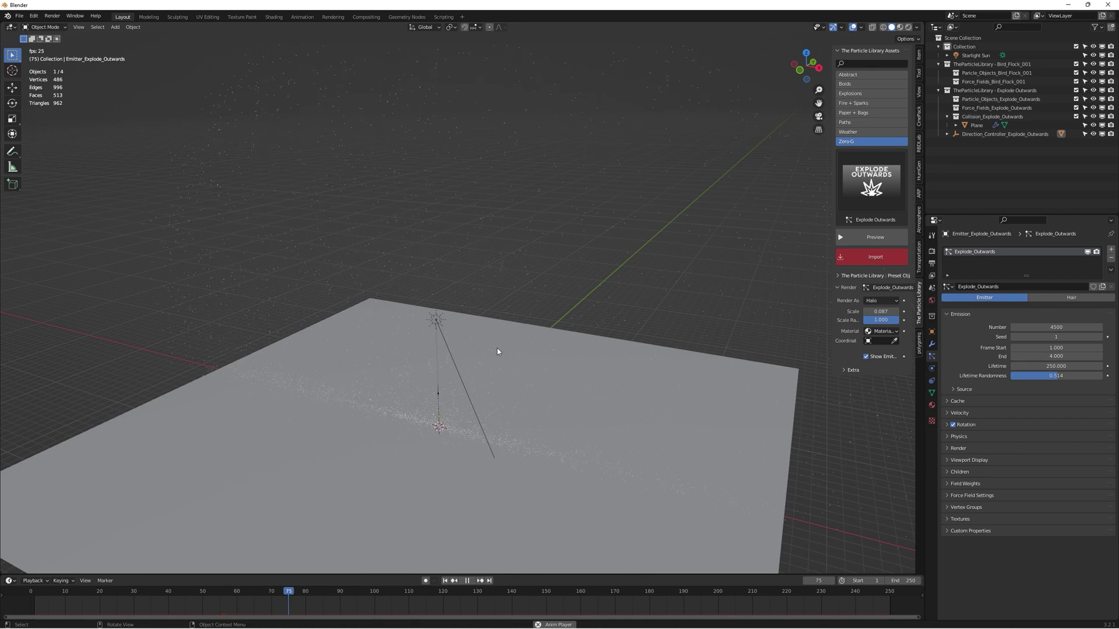
key(space)
Replay the explosion from the first frame while orbiting around it
click(446, 580)
key(space)
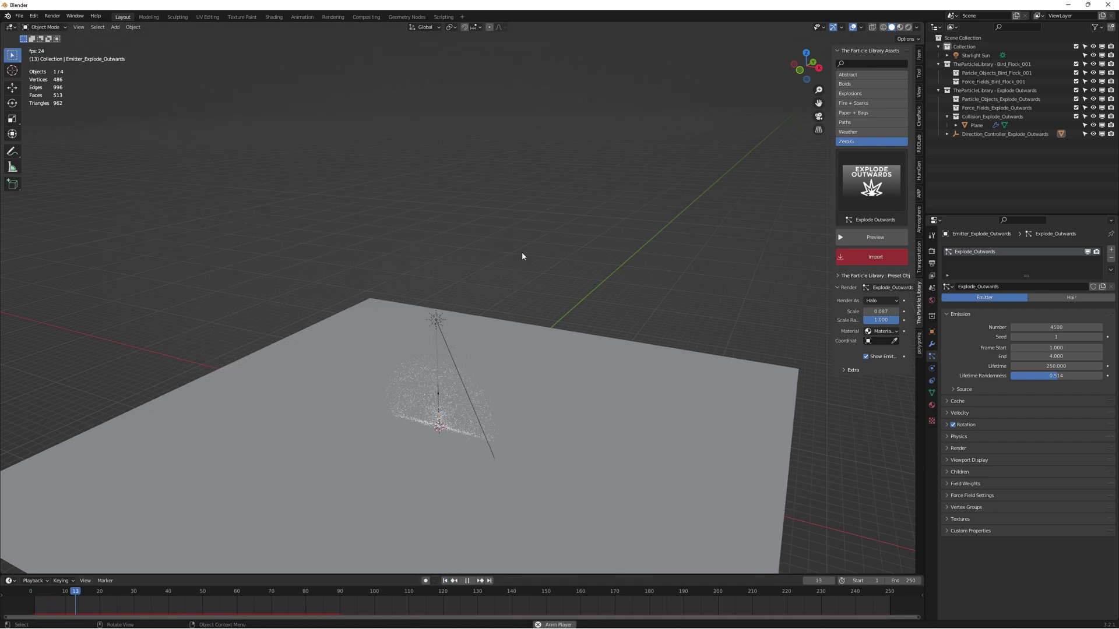
middle_drag(492, 292, 494, 194)
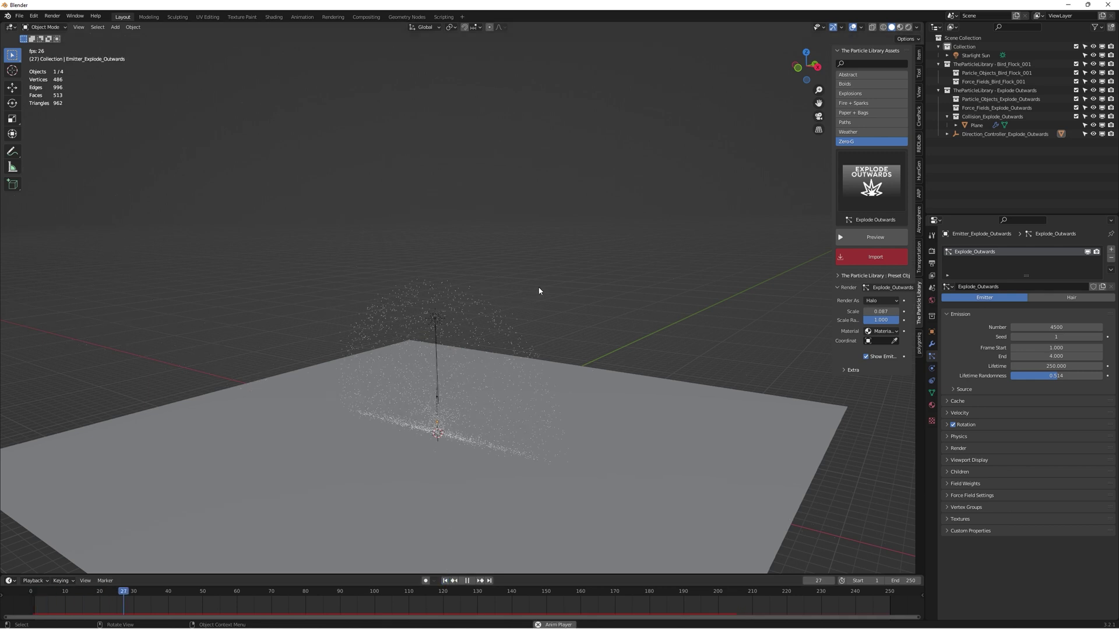
key(space)
Import the Spark object from the preset particle objects grid
click(839, 287)
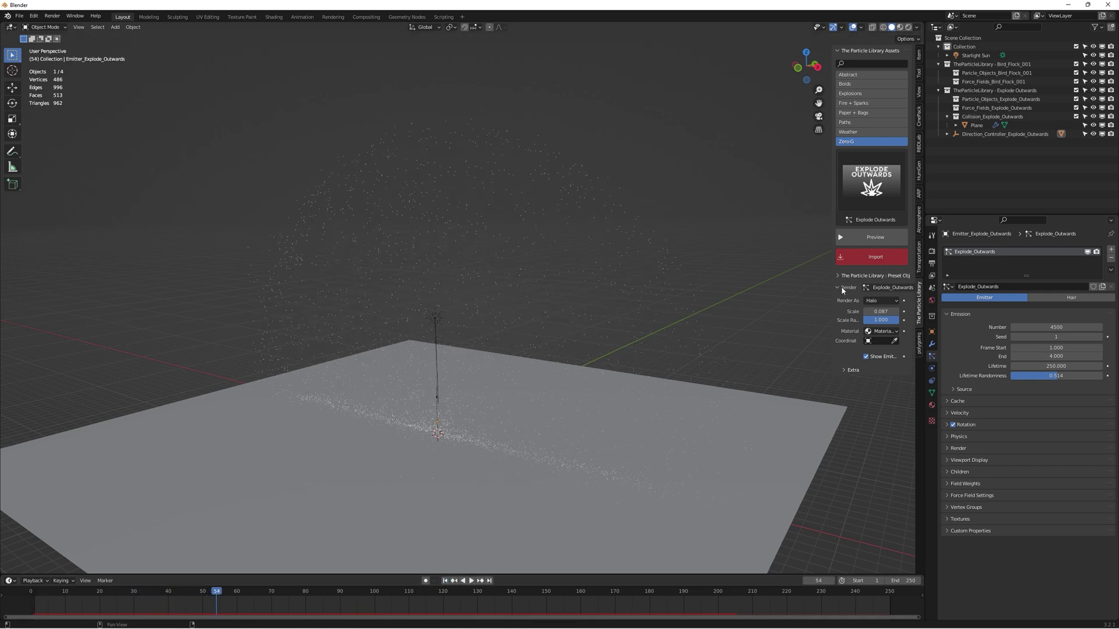
click(837, 275)
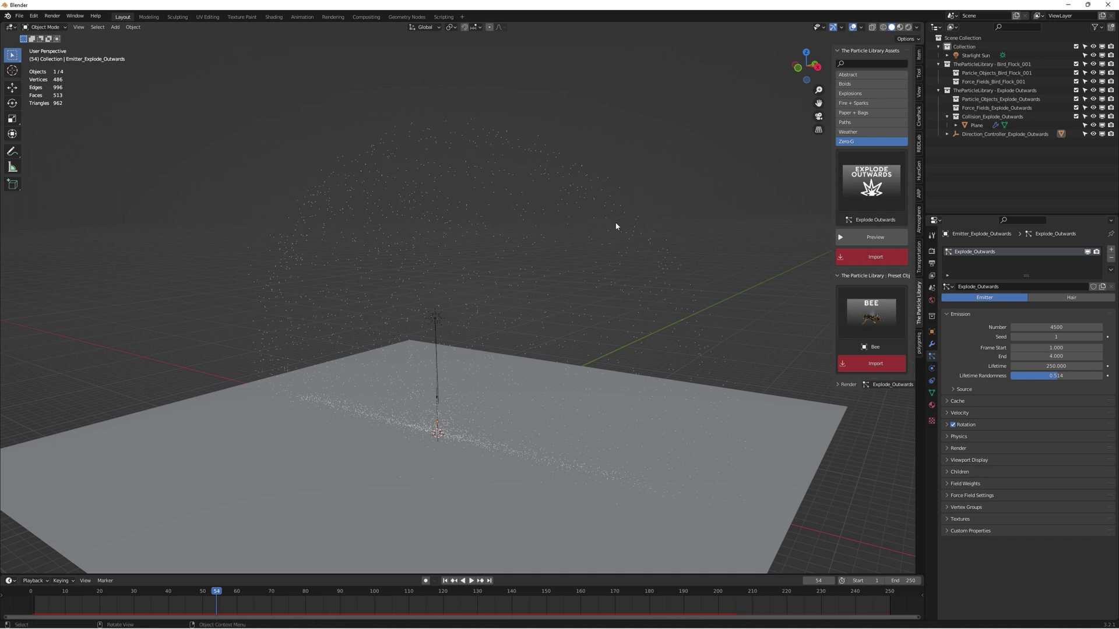
click(863, 312)
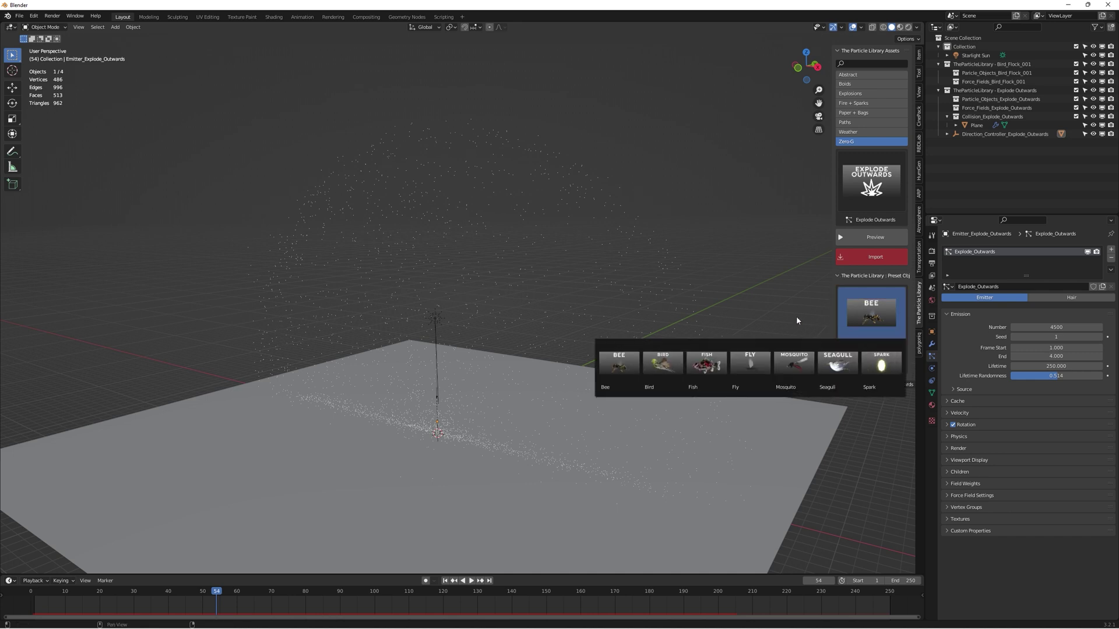
click(603, 371)
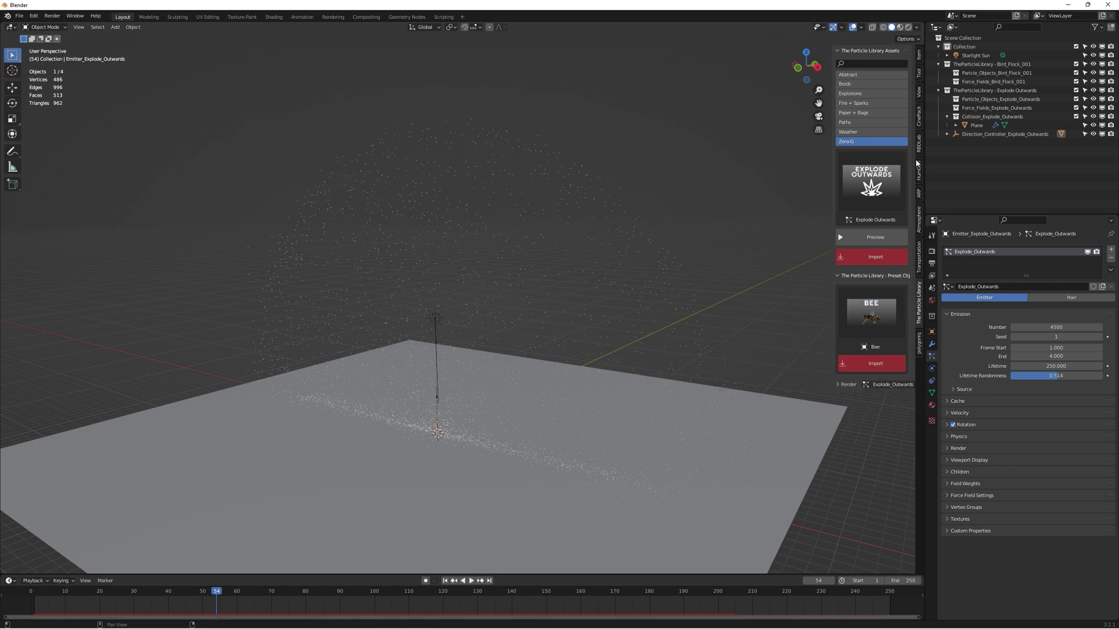
click(872, 314)
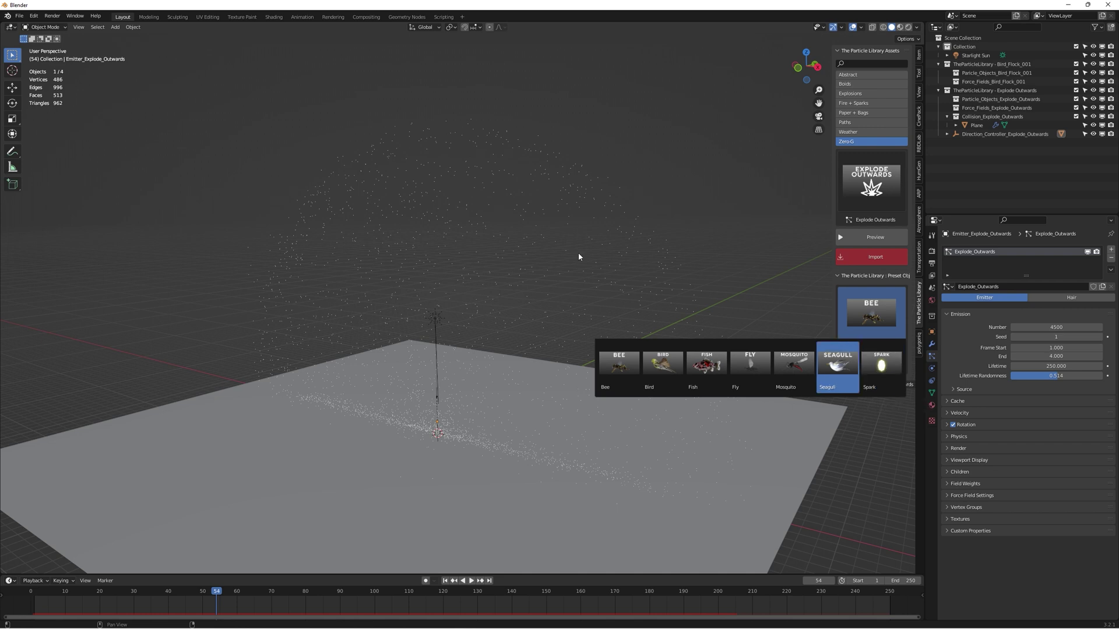
click(882, 367)
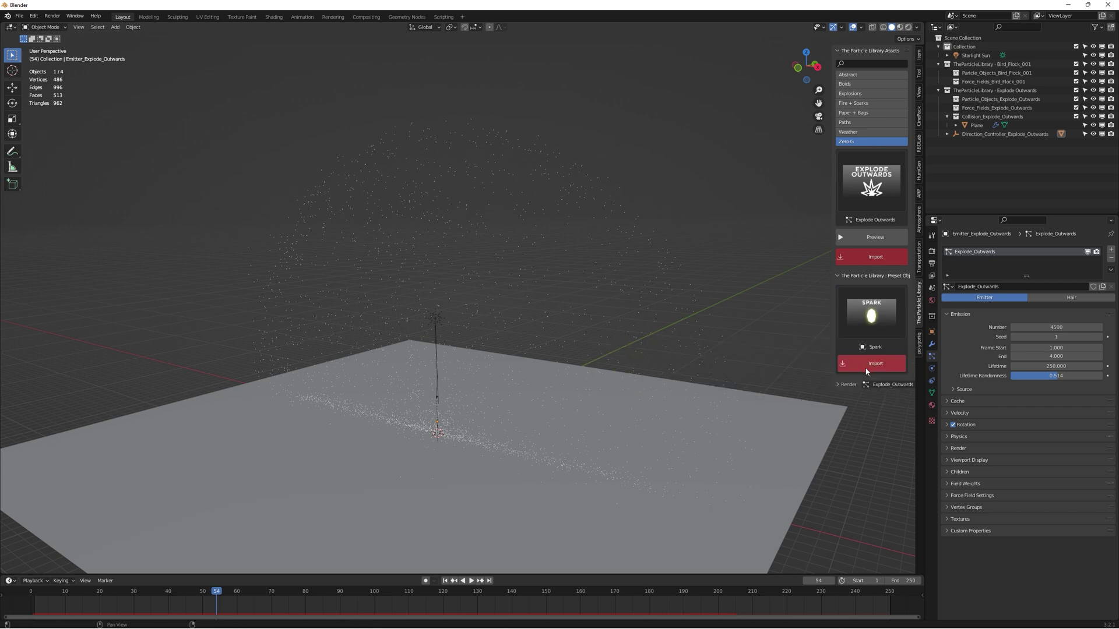
click(868, 365)
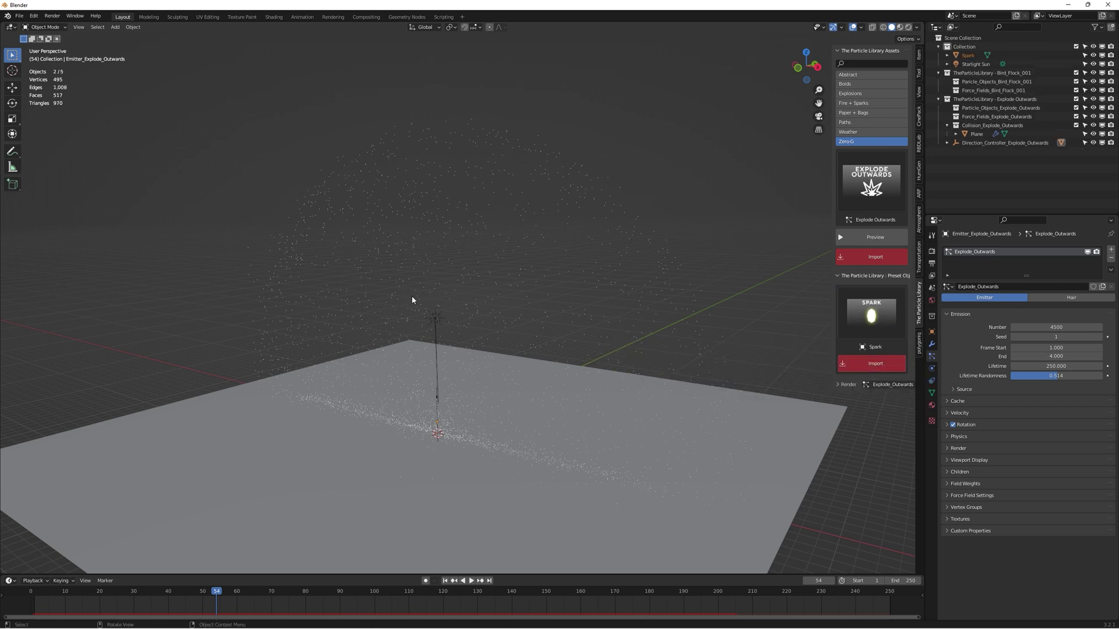
Move the Spark object up along the Z axis and replay the animation
middle_drag(465, 412, 460, 340)
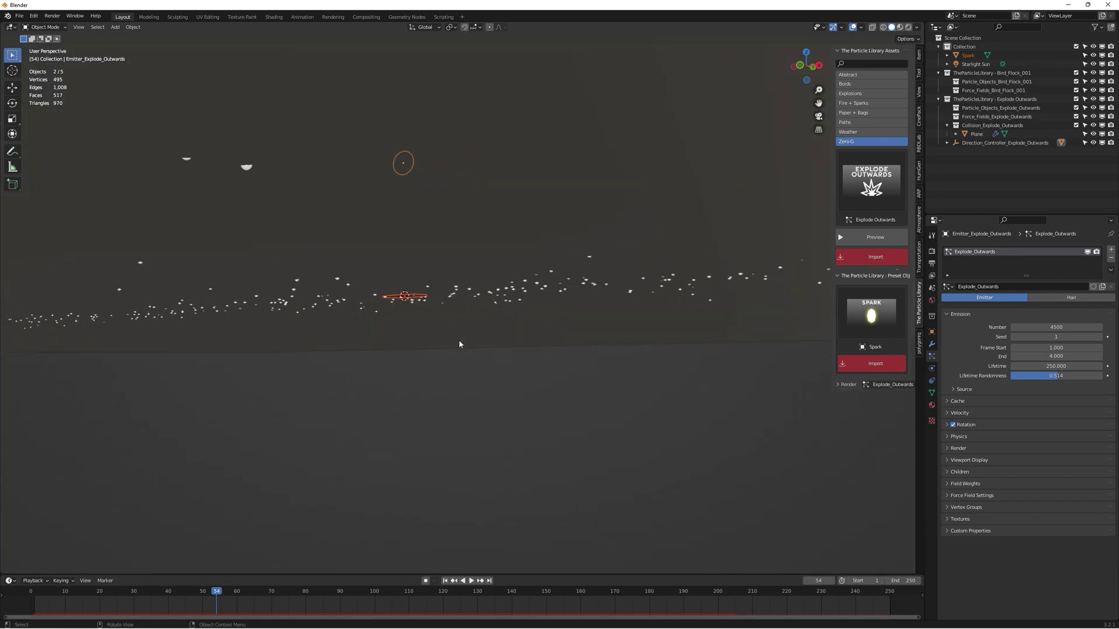
key(g)
key(z)
key(Escape)
click(418, 298)
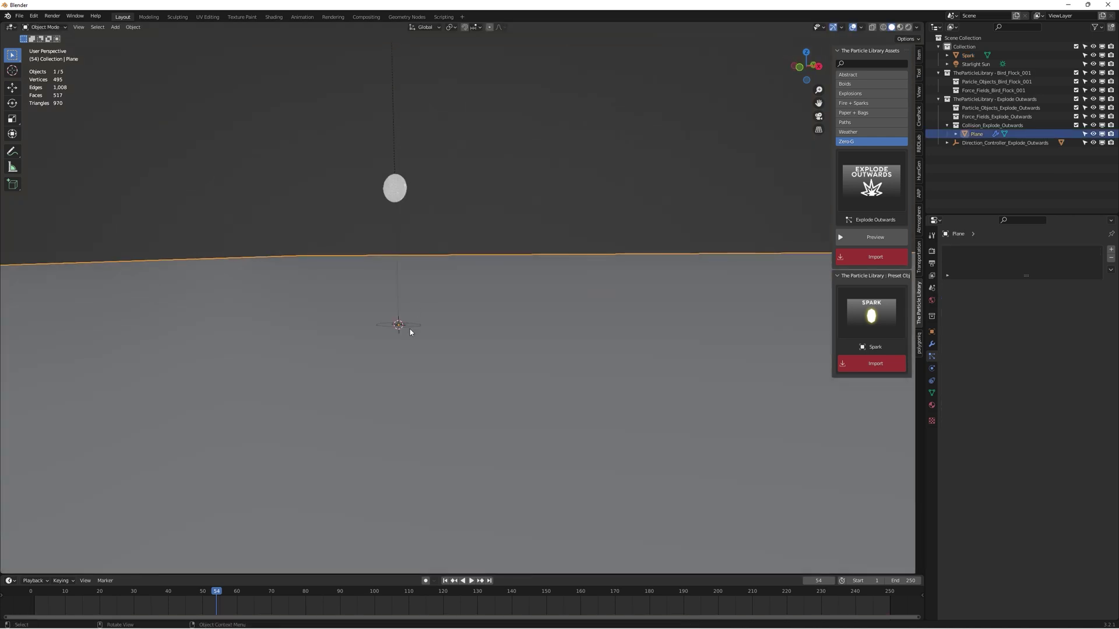
click(413, 327)
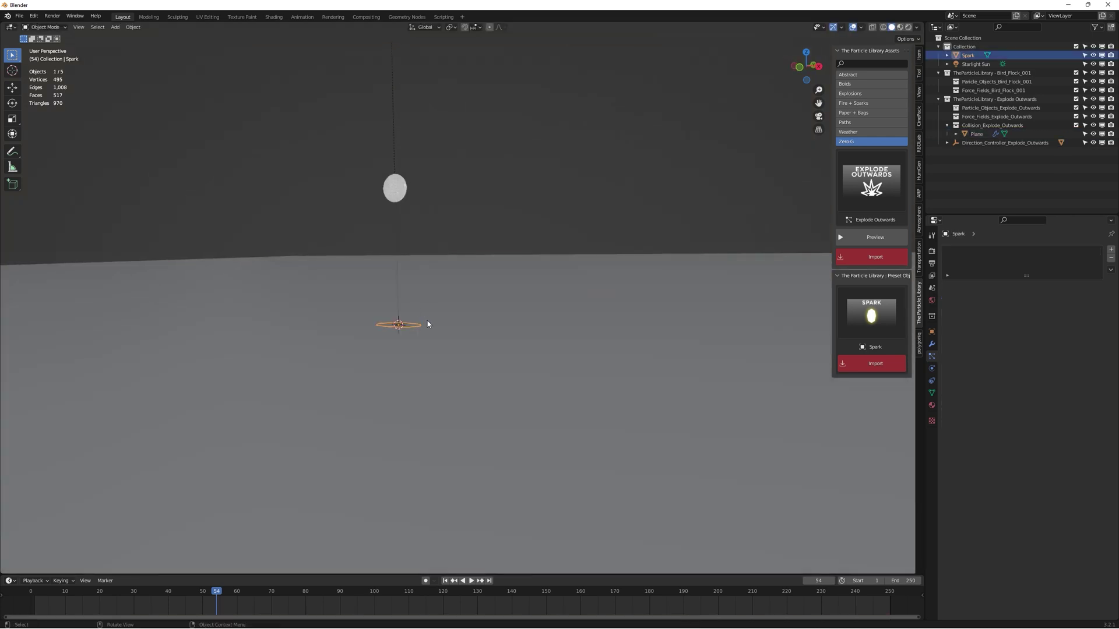
key(g)
key(z)
click(461, 344)
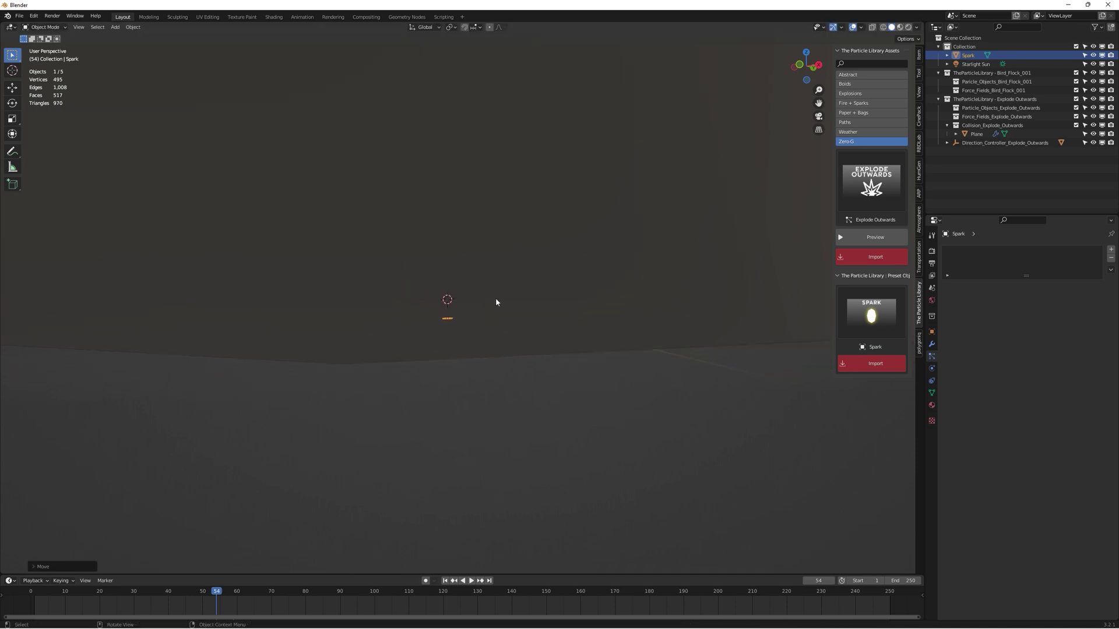
key(space)
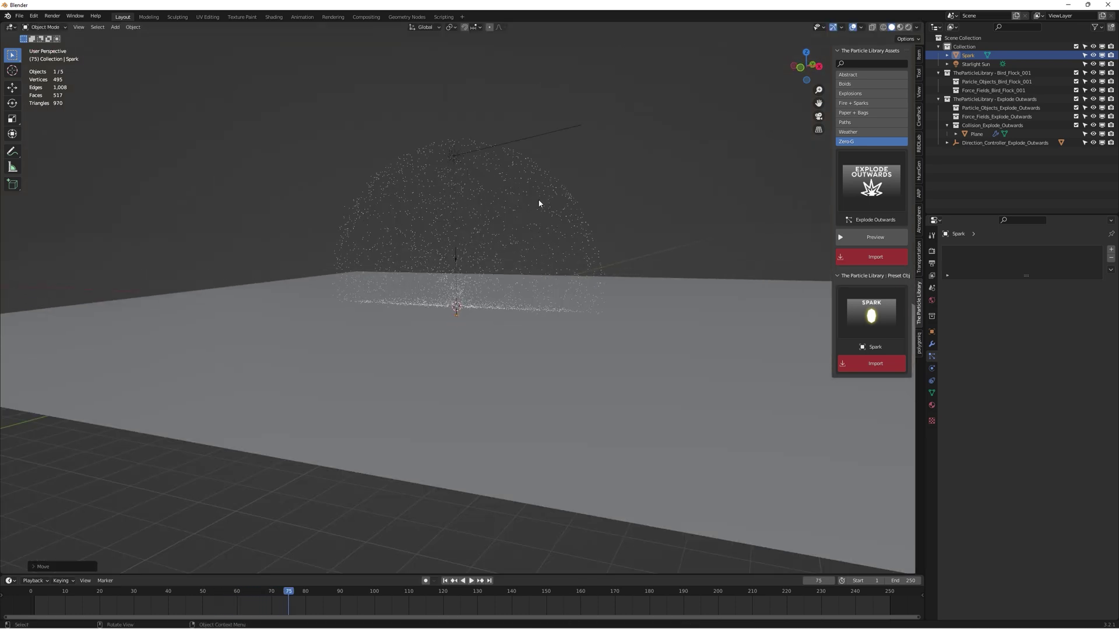
click(545, 202)
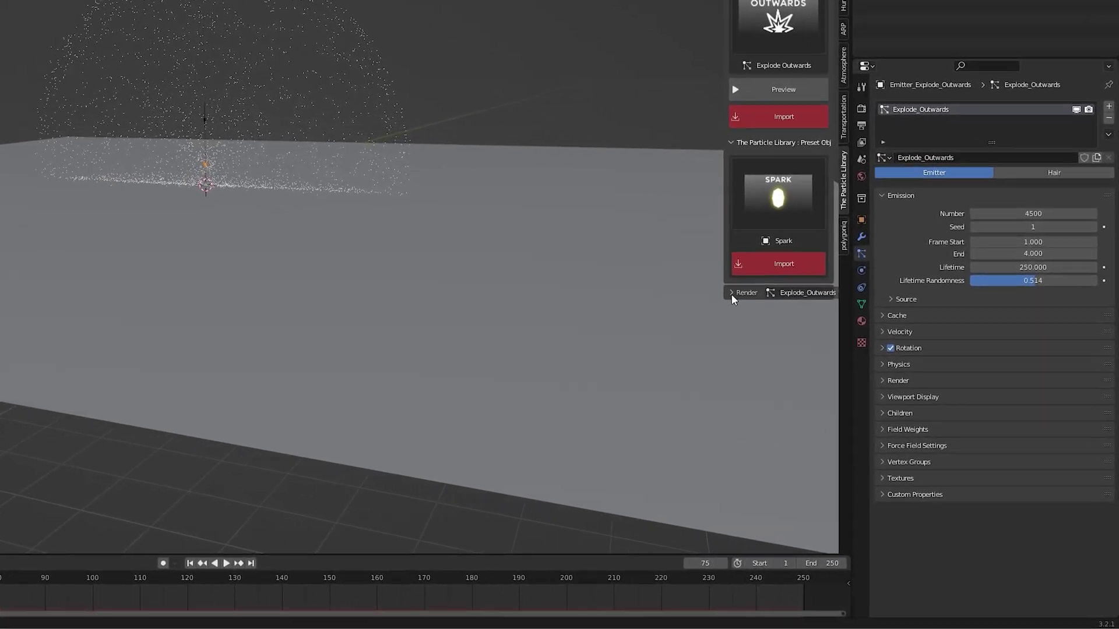
Render the emitter's particles as Spark object instances at scale 0.087
click(732, 293)
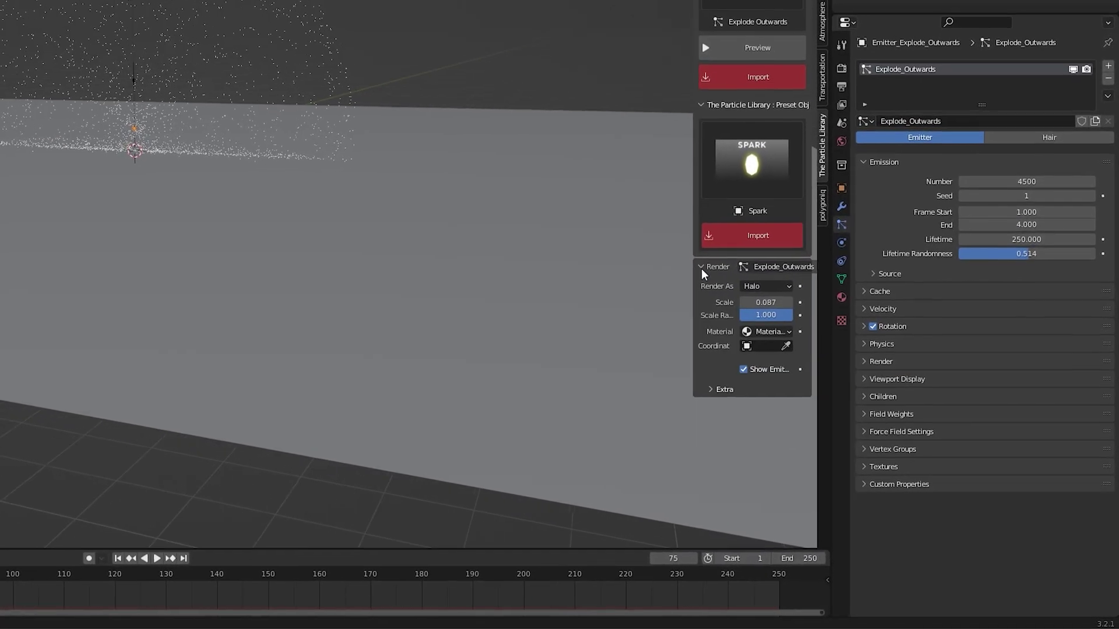
click(787, 312)
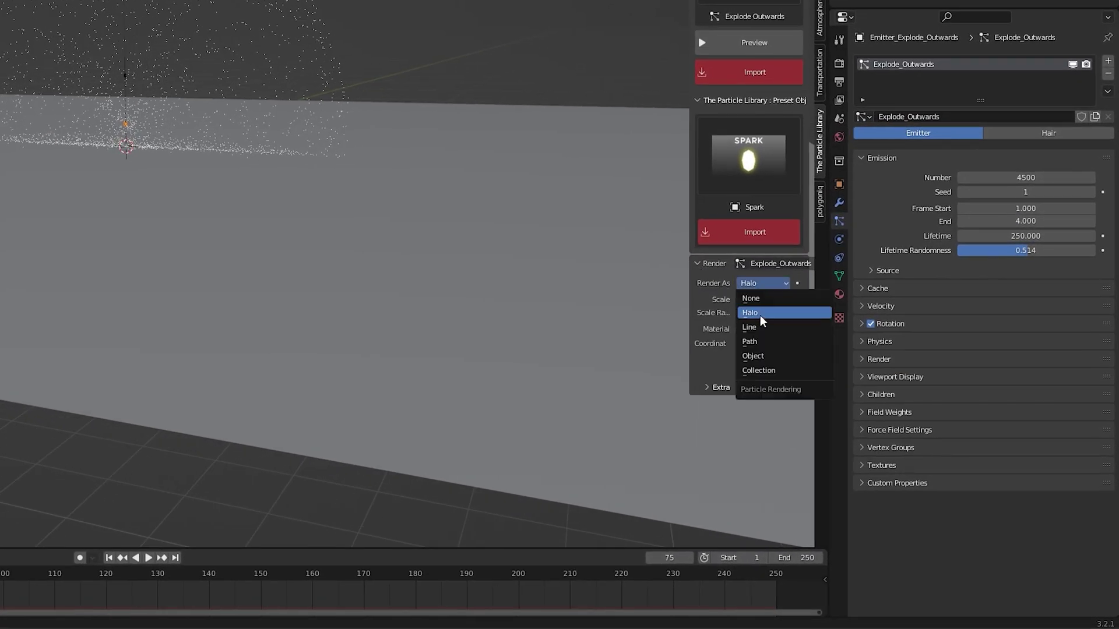
click(758, 356)
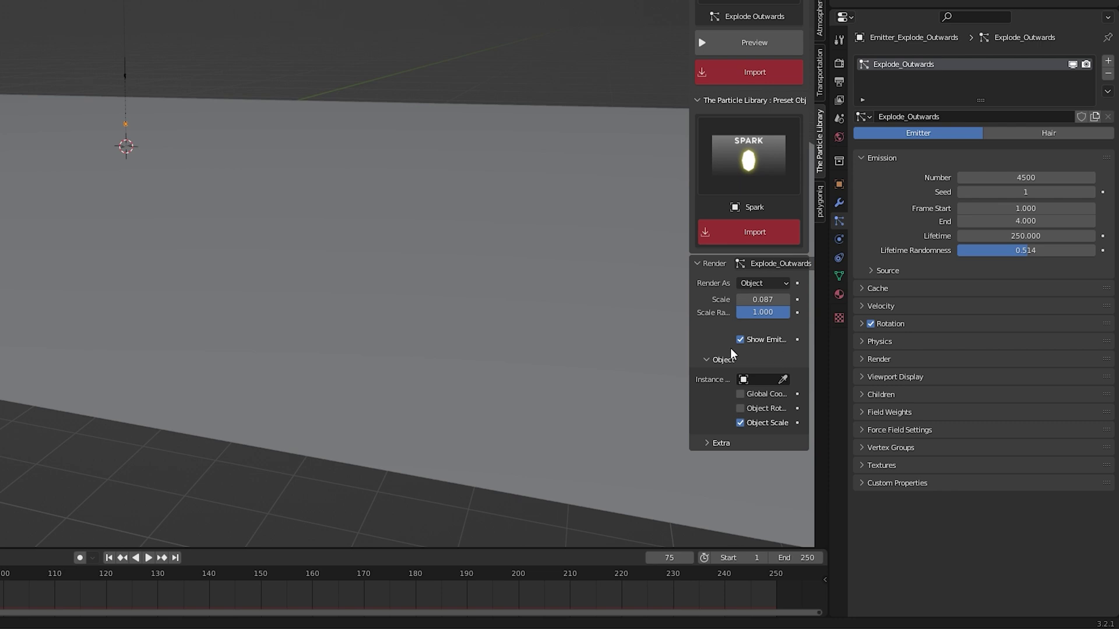
ctrl+scroll(319, 307, down, 3)
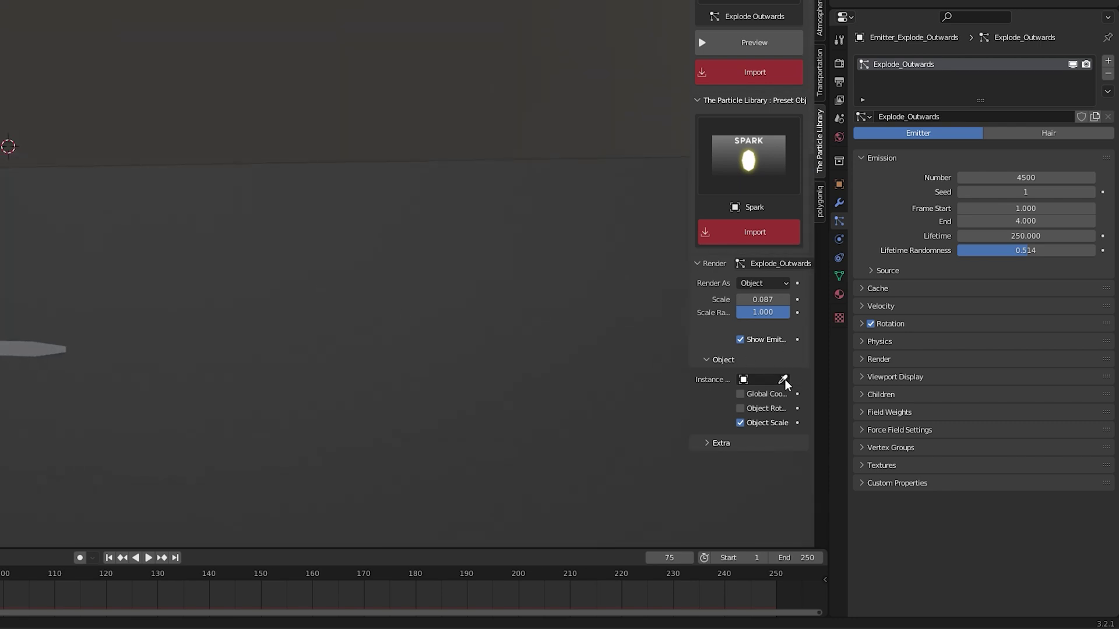
click(784, 379)
click(16, 349)
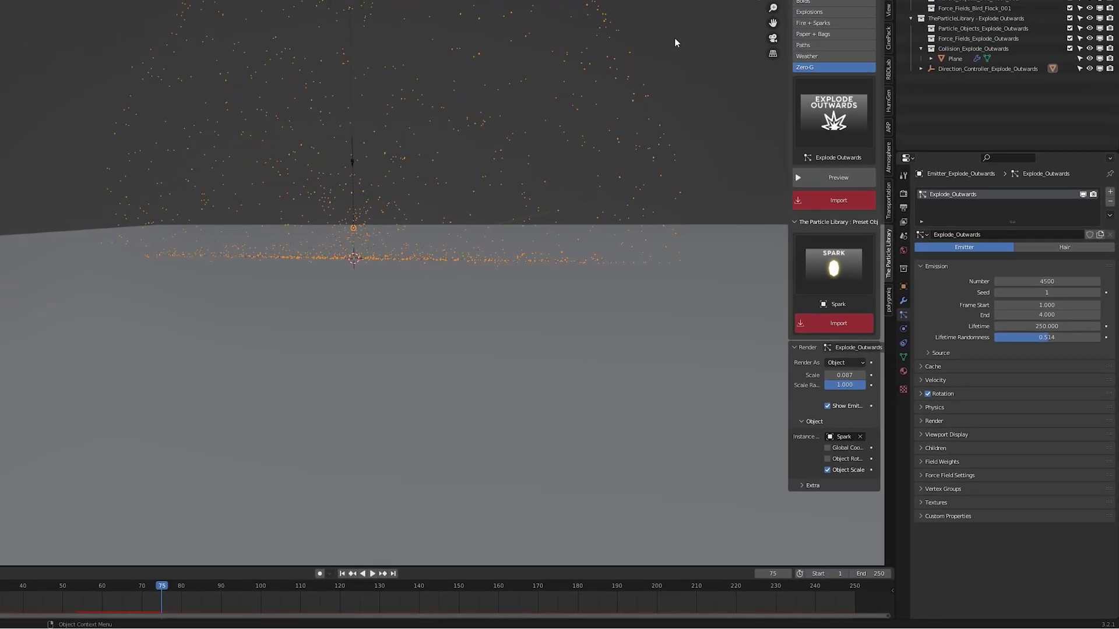
middle_drag(649, 188, 642, 265)
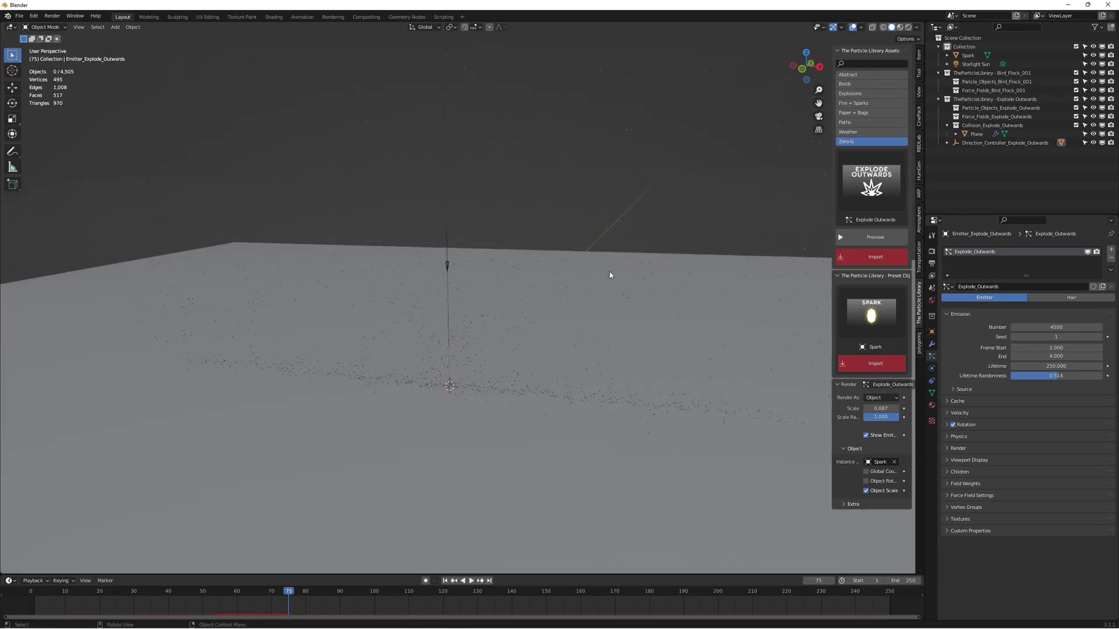
scroll(641, 265, up, 3)
scroll(532, 354, down, 8)
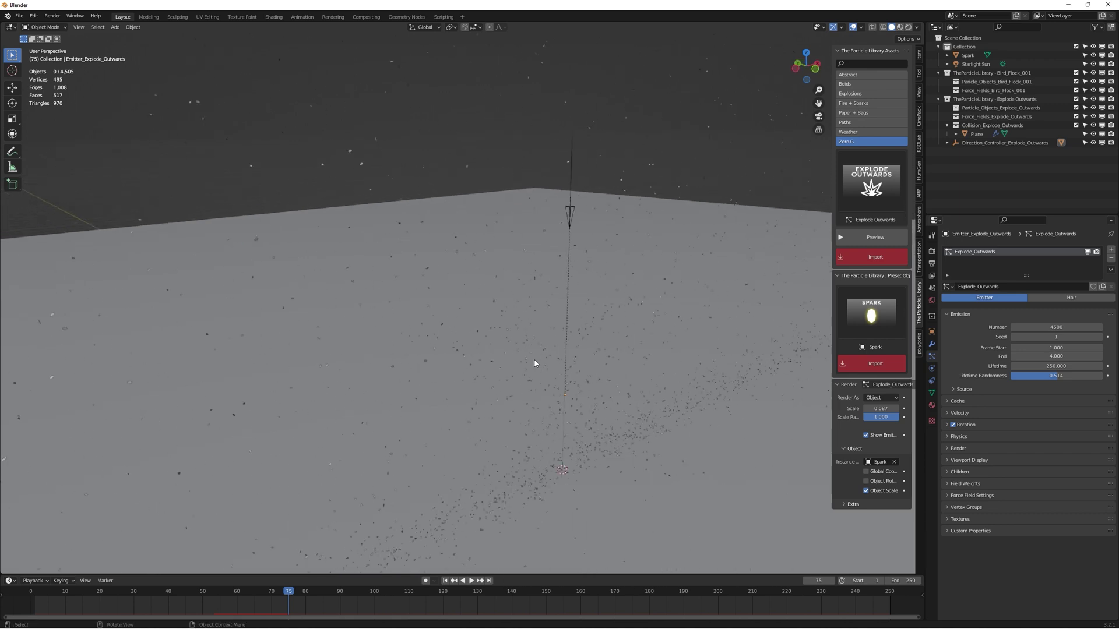
Preview the spark explosion in Rendered shading, playing it from frame 1
click(445, 581)
click(910, 27)
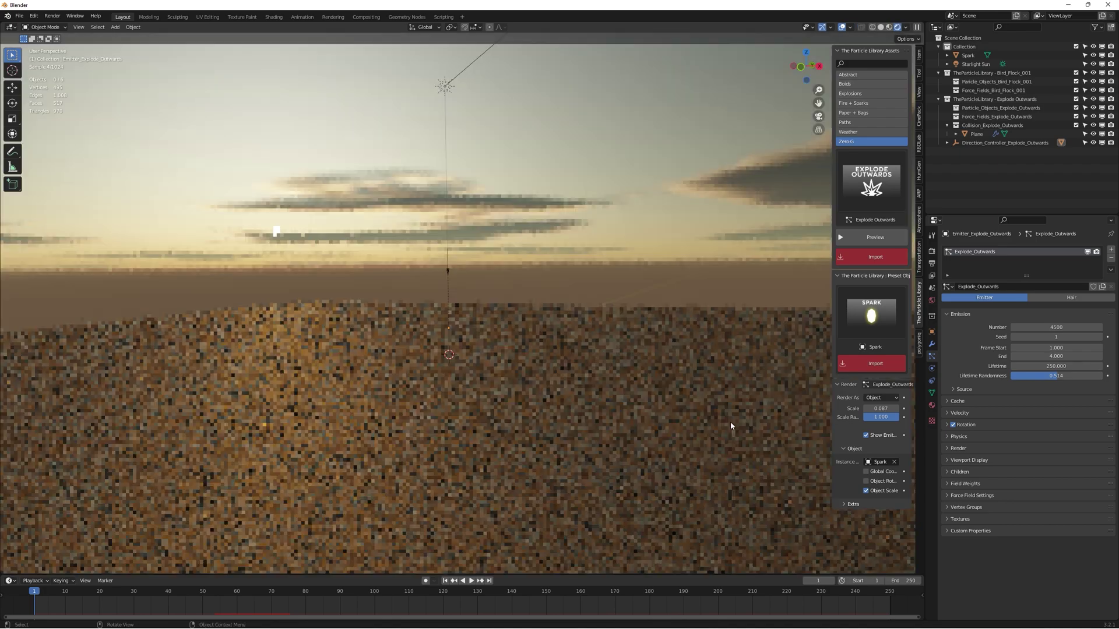
key(space)
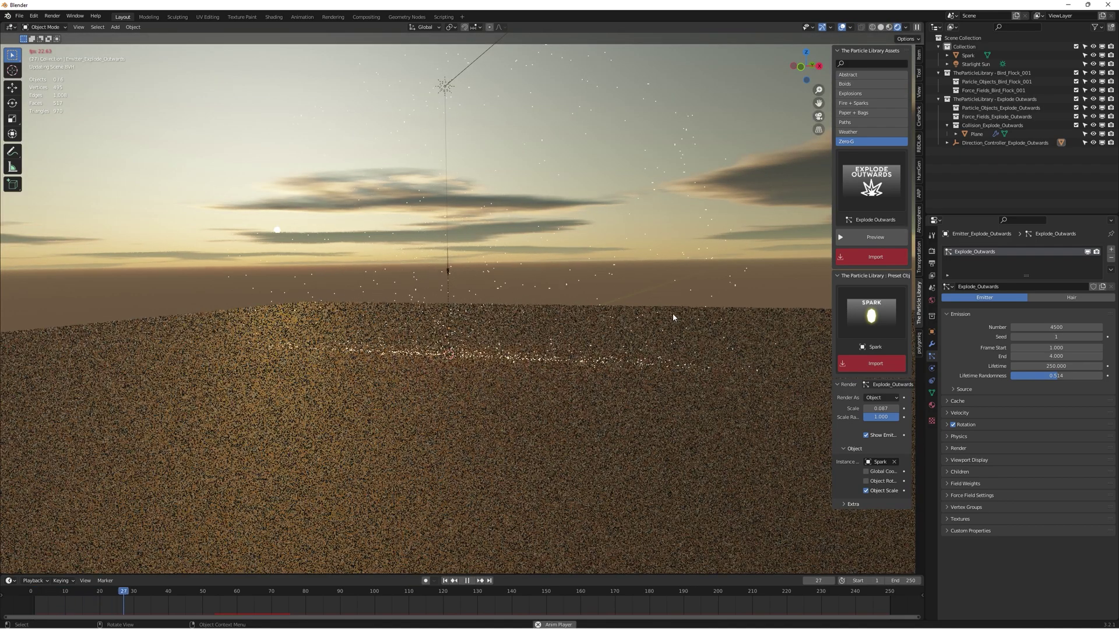
key(space)
middle_drag(598, 315, 670, 314)
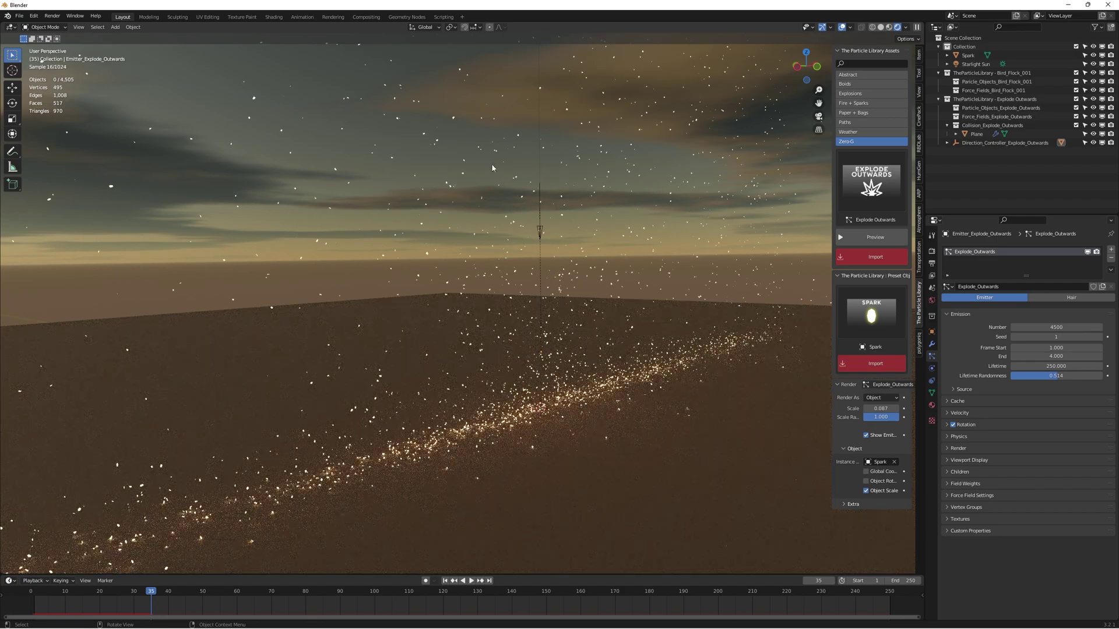
Create a new world and set its background colour to black
click(932, 300)
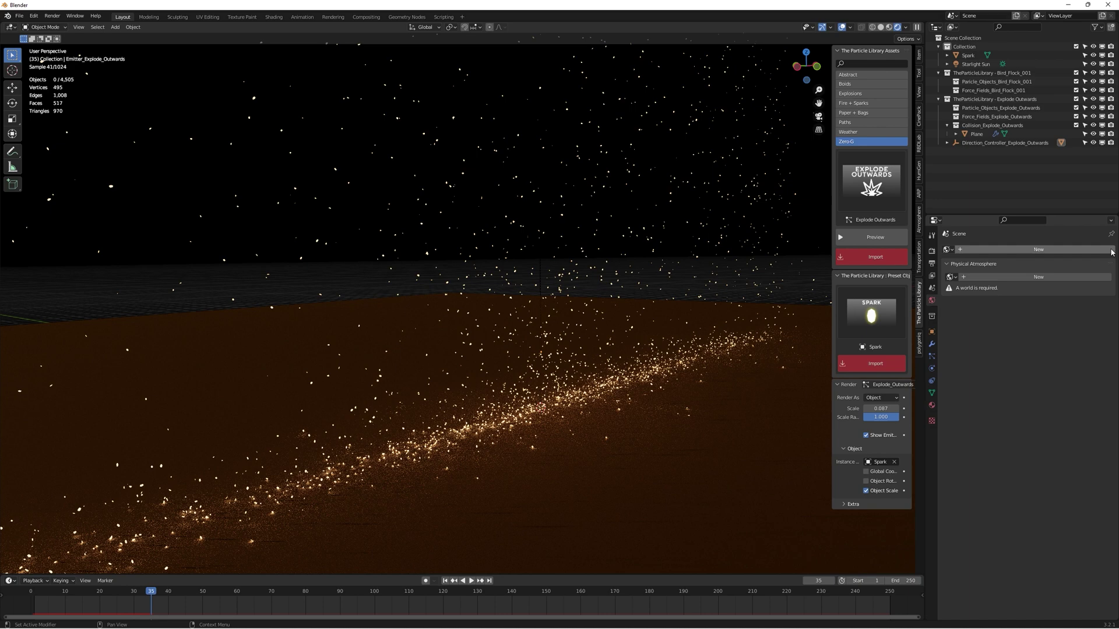
click(1037, 249)
click(1059, 304)
drag(1095, 198, 1096, 243)
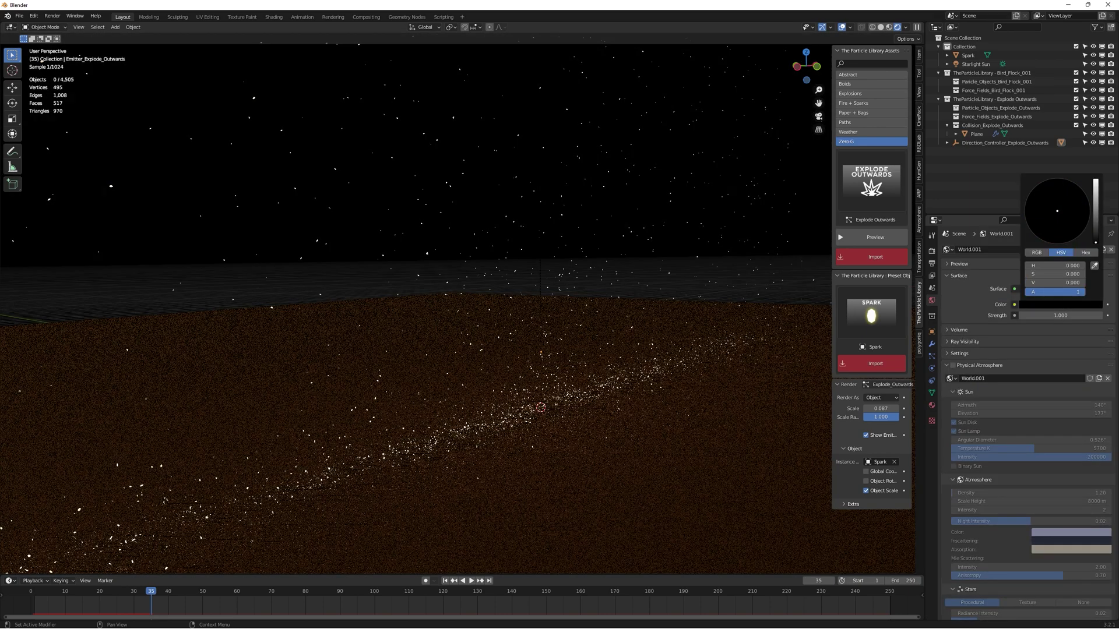
key(shift+alt+z)
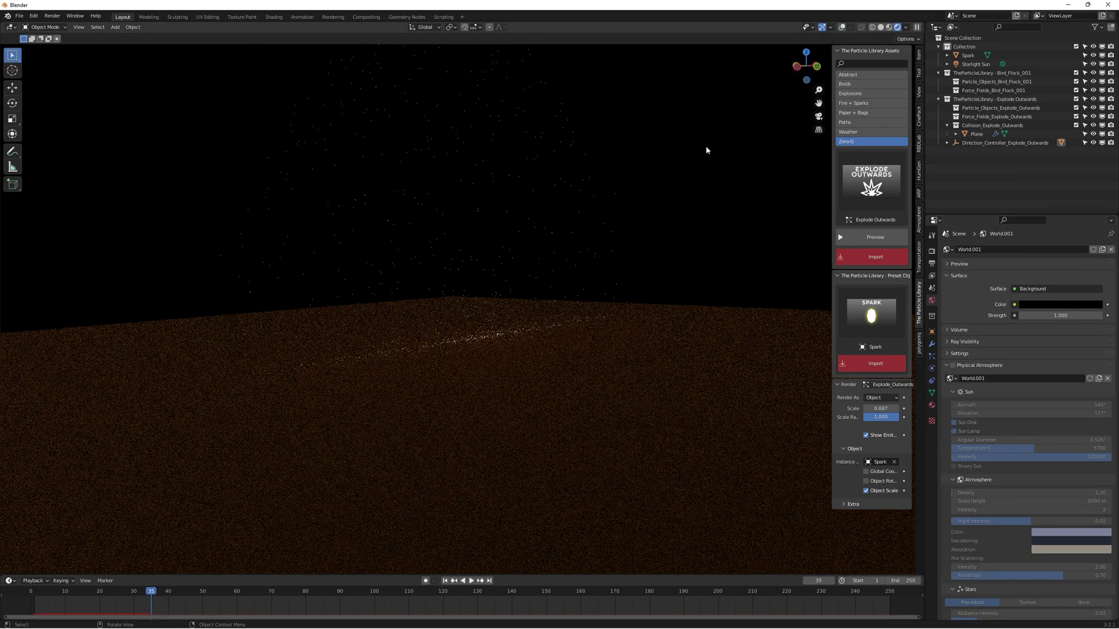
middle_drag(670, 149, 635, 163)
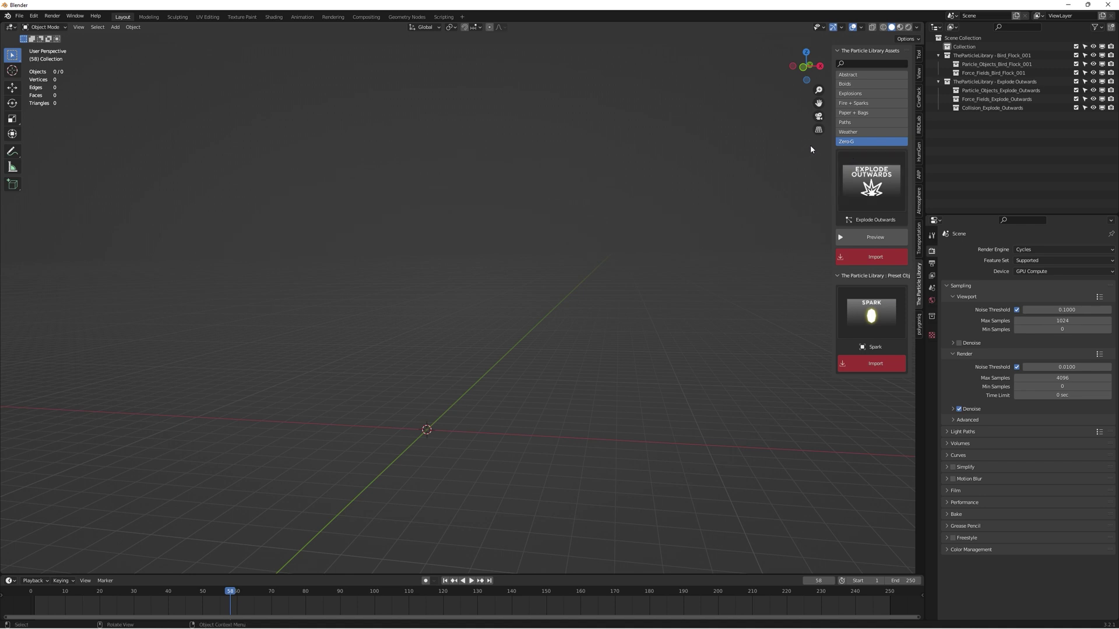
Pick the Sticky Notes preset from Paper + Bags and watch its preview animation
click(864, 114)
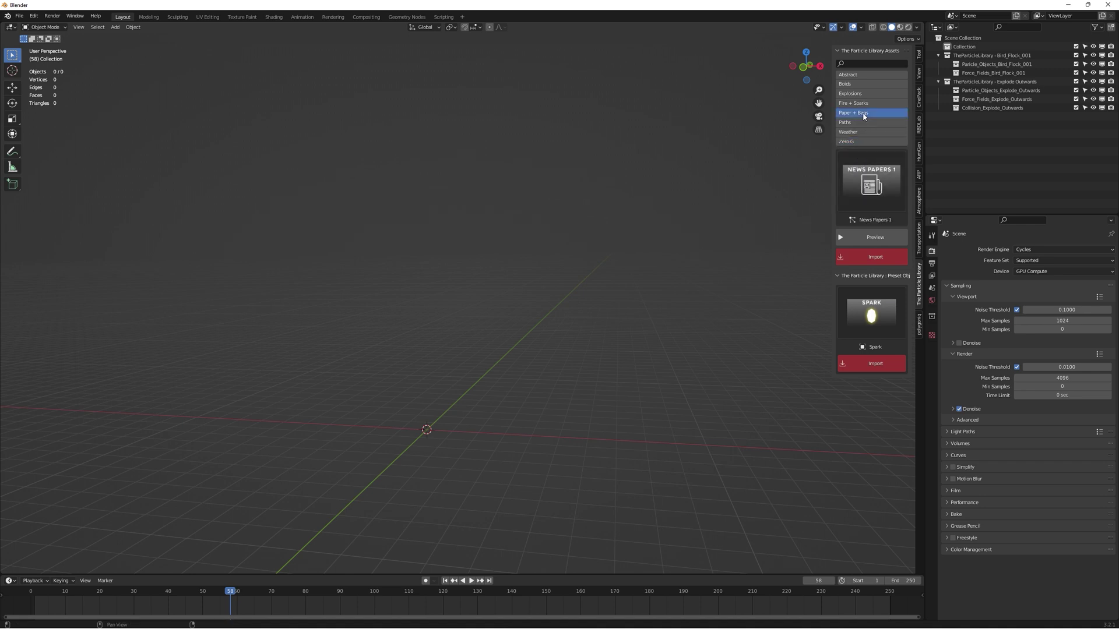
click(867, 184)
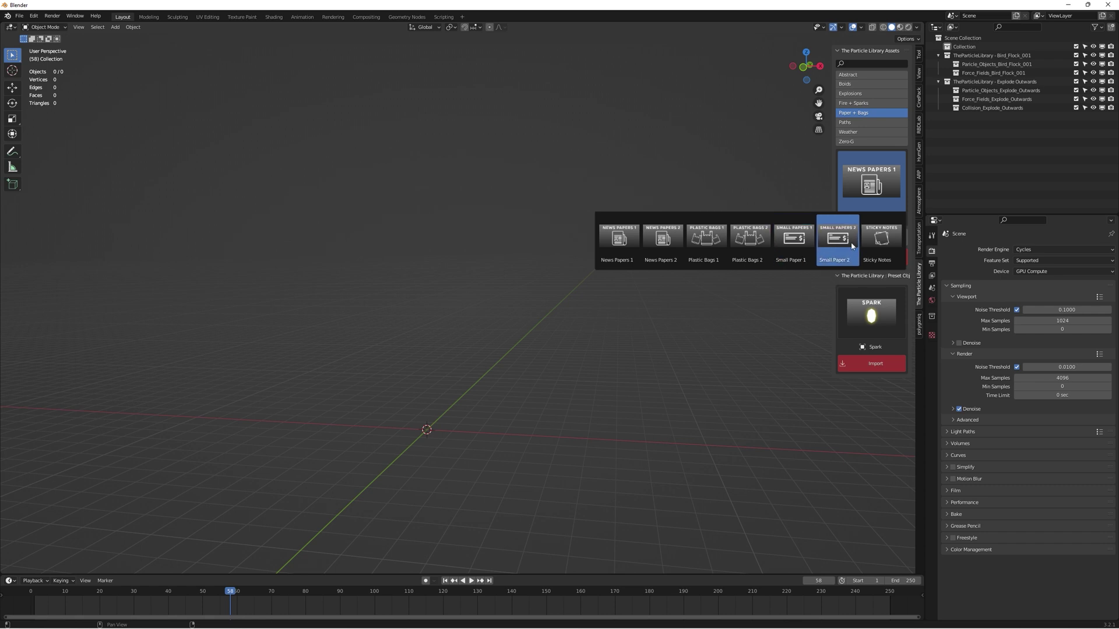
click(880, 240)
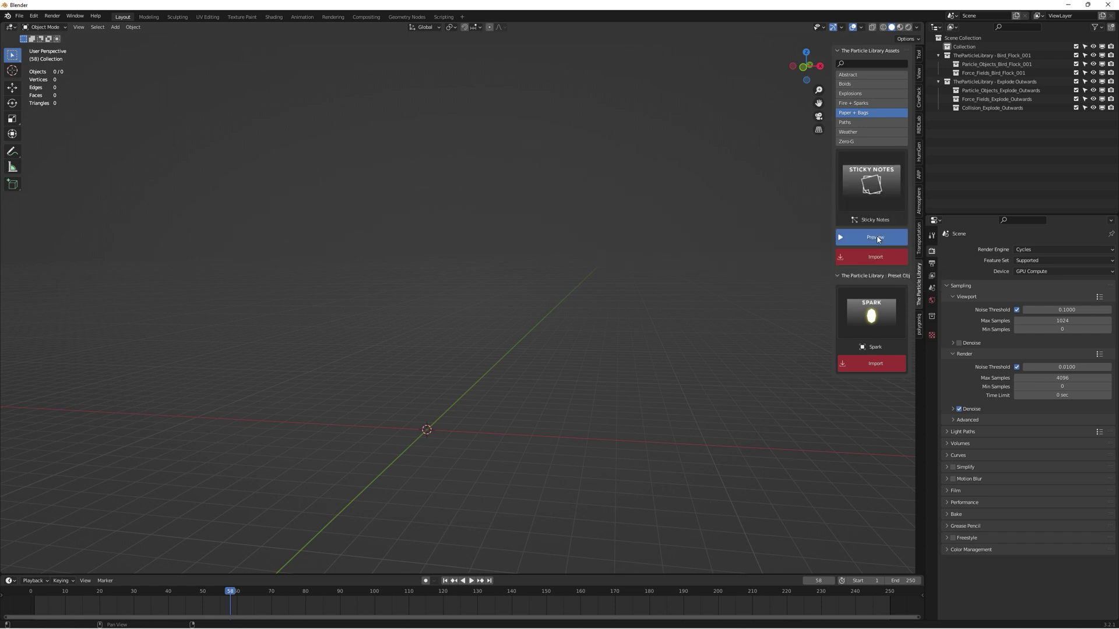
click(877, 238)
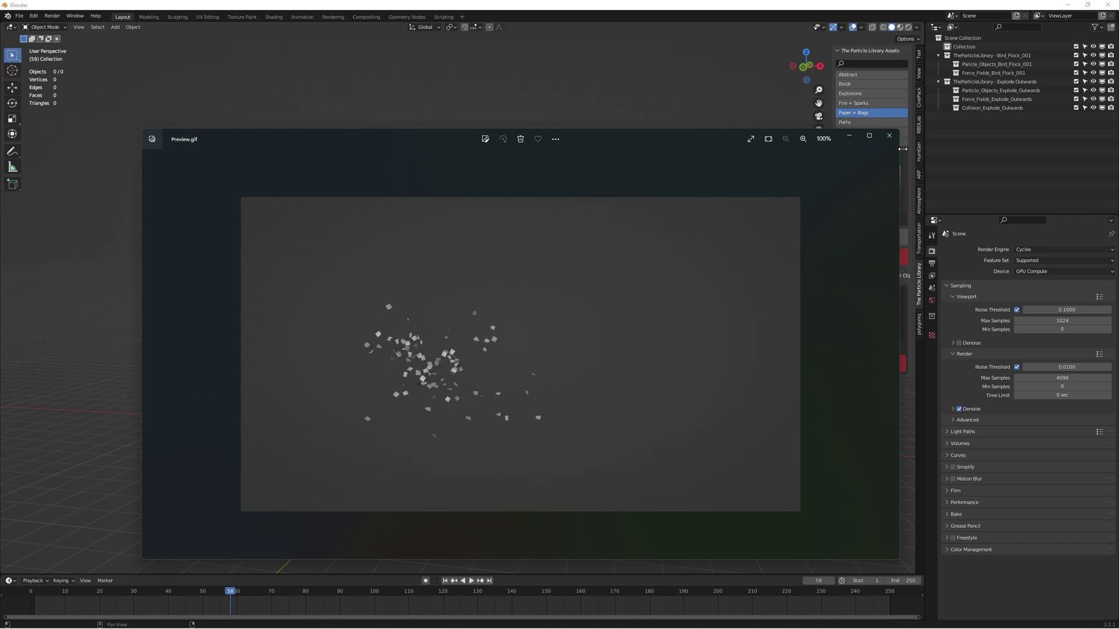
click(889, 135)
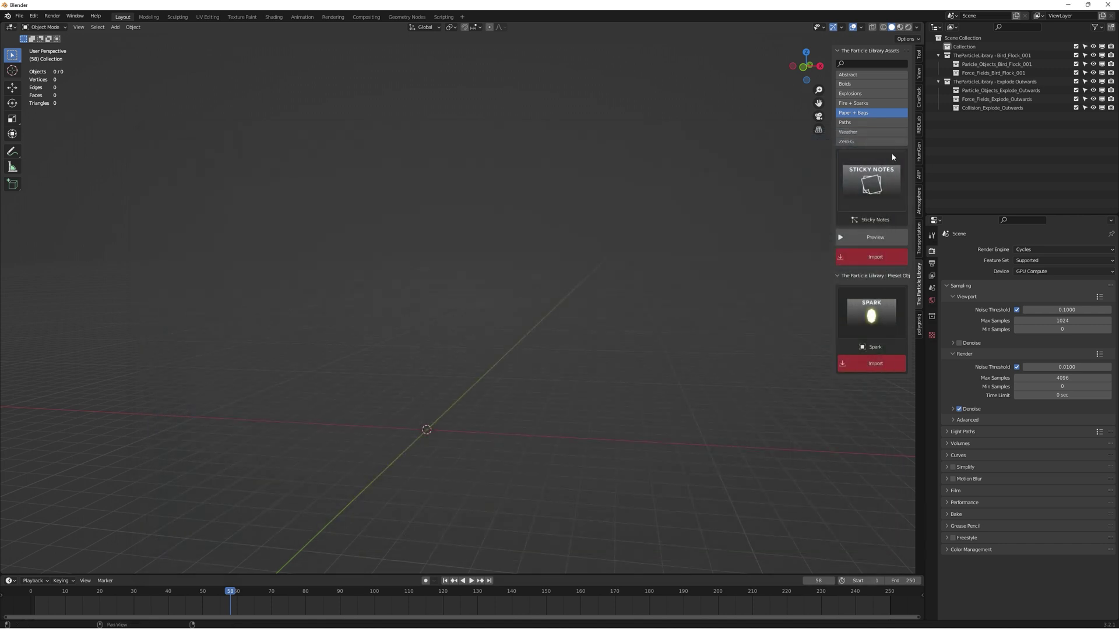
Import the Sticky Notes preset and play its animation from the start
click(873, 257)
click(837, 276)
middle_drag(728, 326, 476, 527)
click(445, 583)
scroll(577, 350, up, 4)
key(space)
key(space)
Replay the sticky notes blowing away from a more frontal view
click(446, 581)
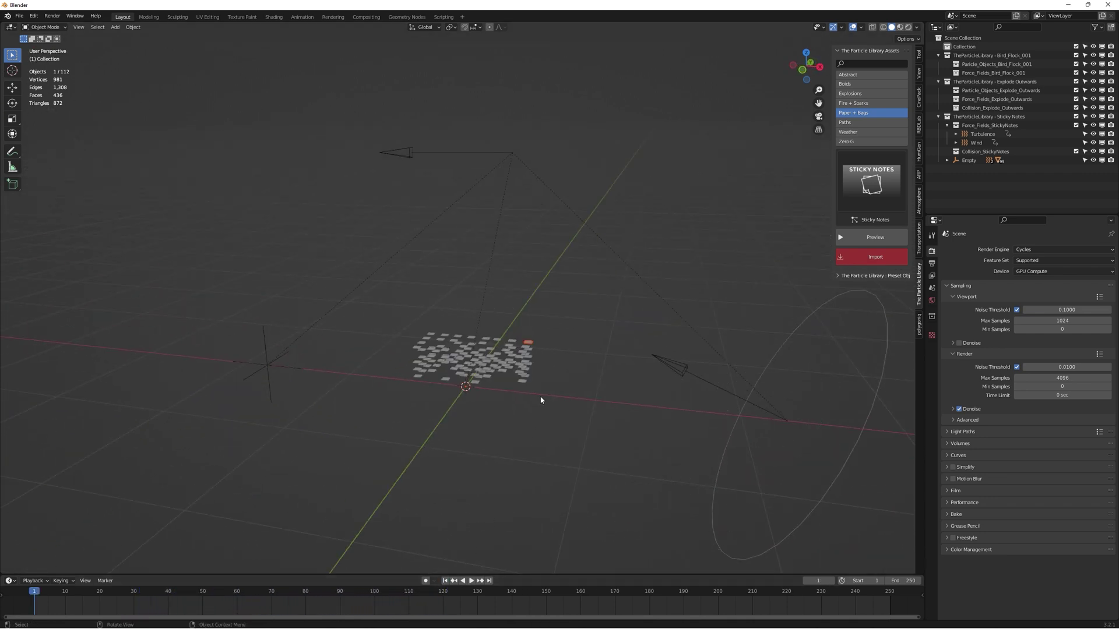
middle_drag(541, 402, 575, 385)
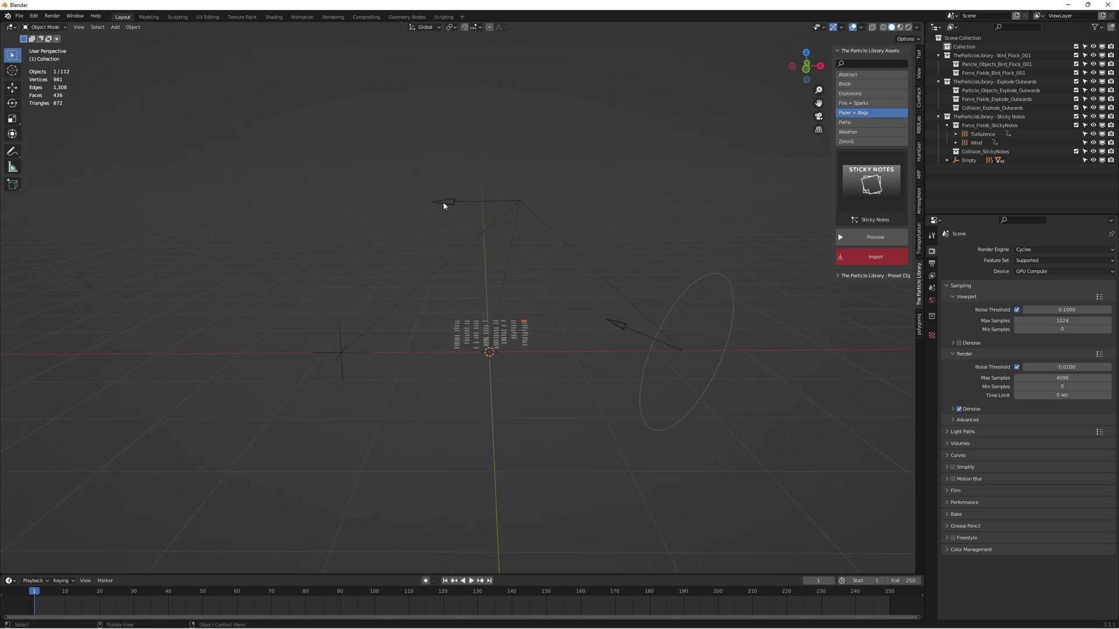
key(space)
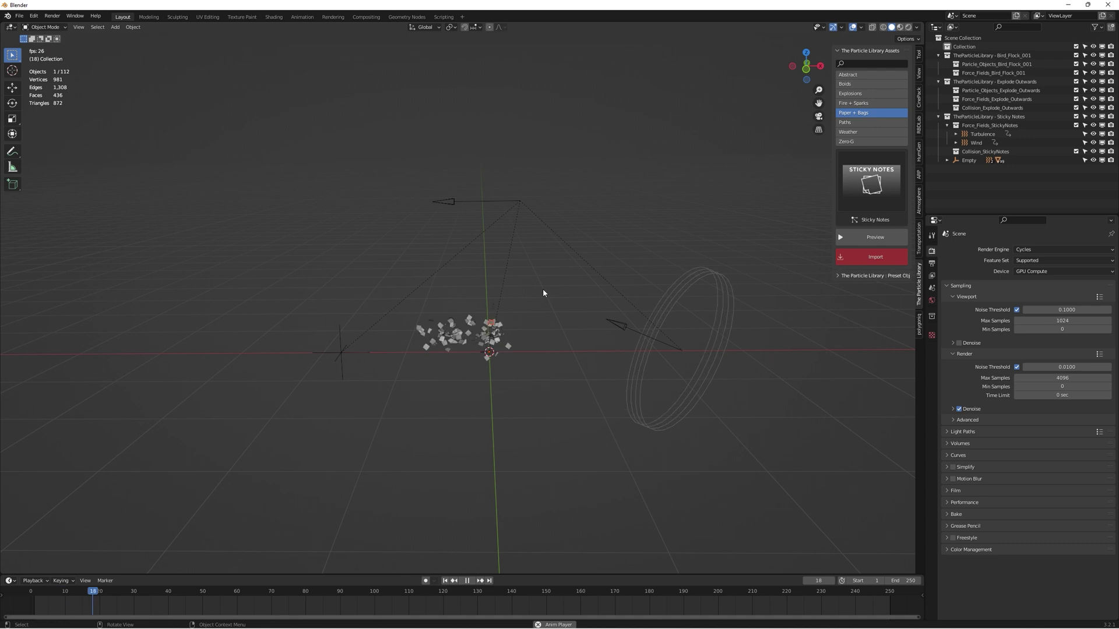
key(space)
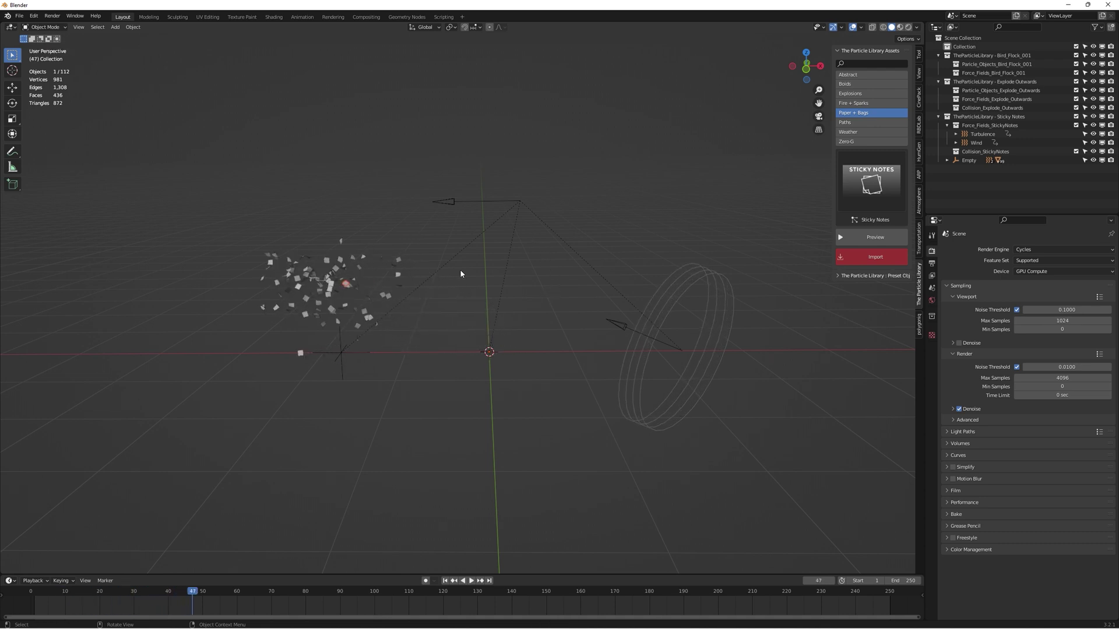
click(445, 581)
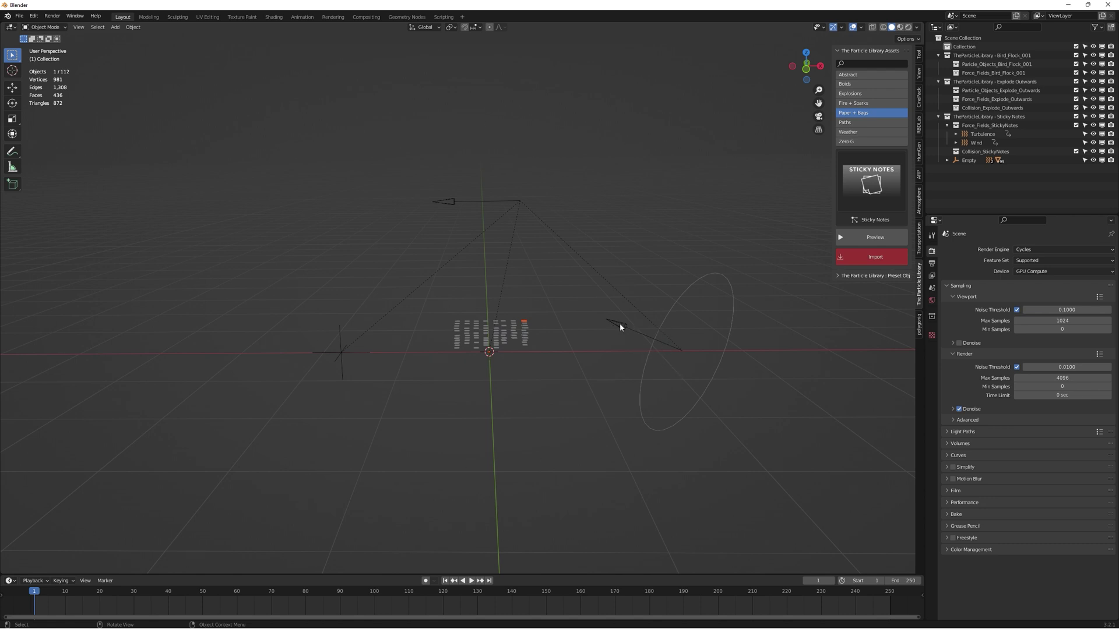
key(space)
key(space)
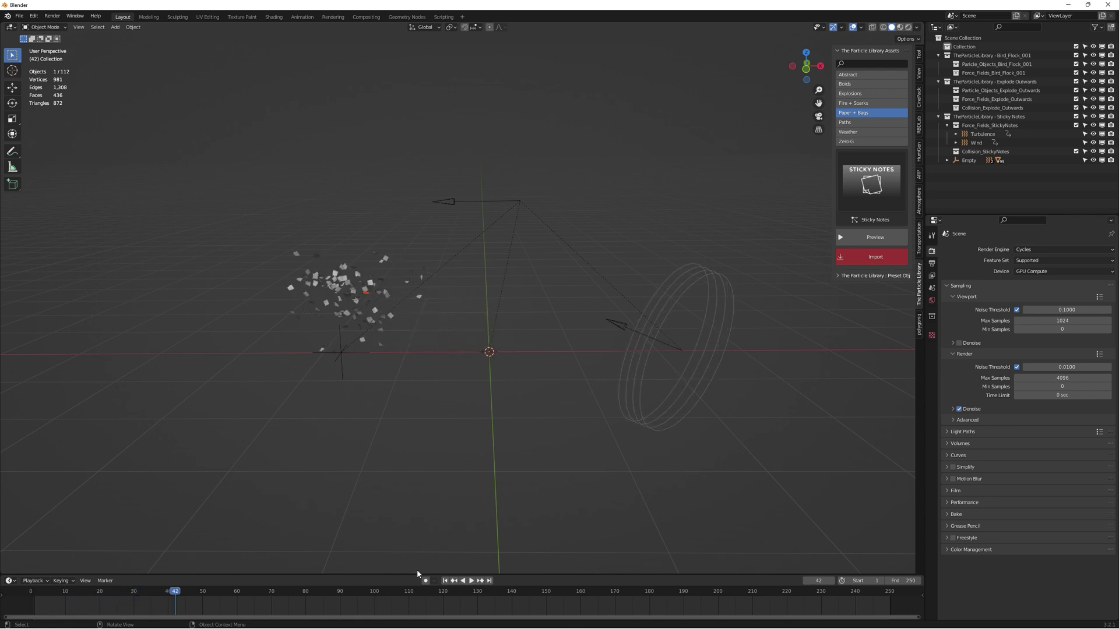
Nudge the direction arrow empty, rotate it, and test the new wind direction
click(445, 581)
click(449, 202)
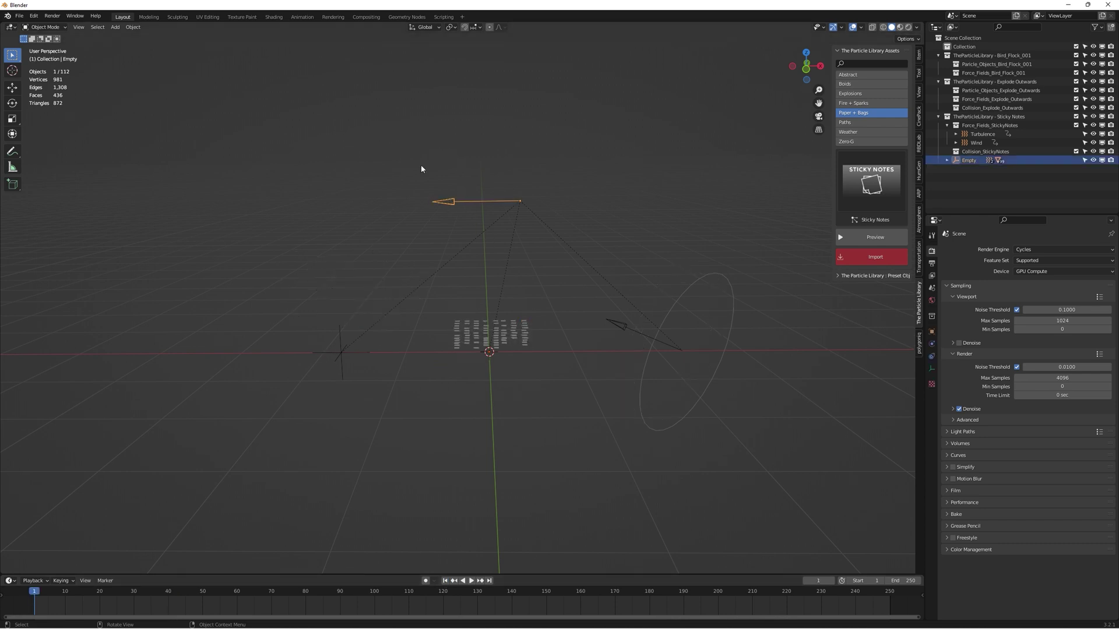
key(g)
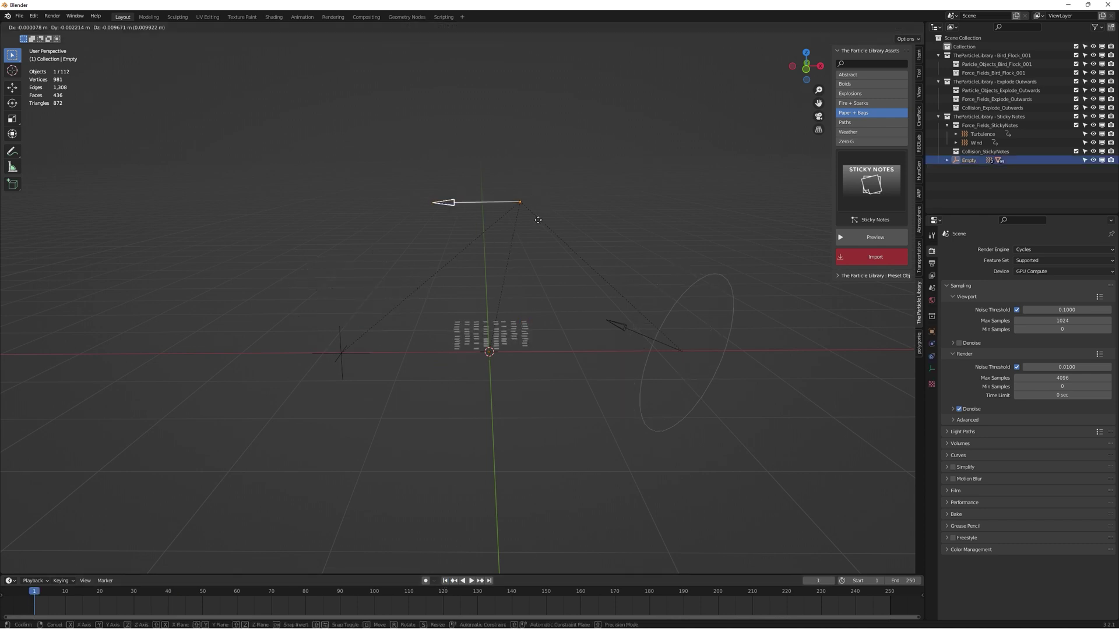
click(532, 217)
key(r)
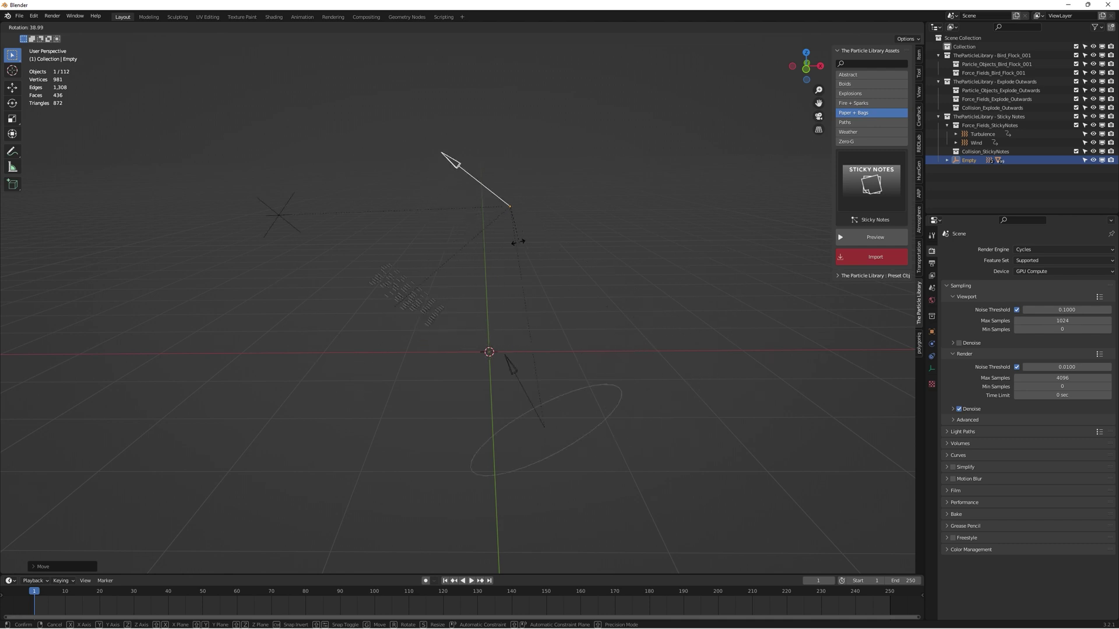
key(z)
right_click(641, 249)
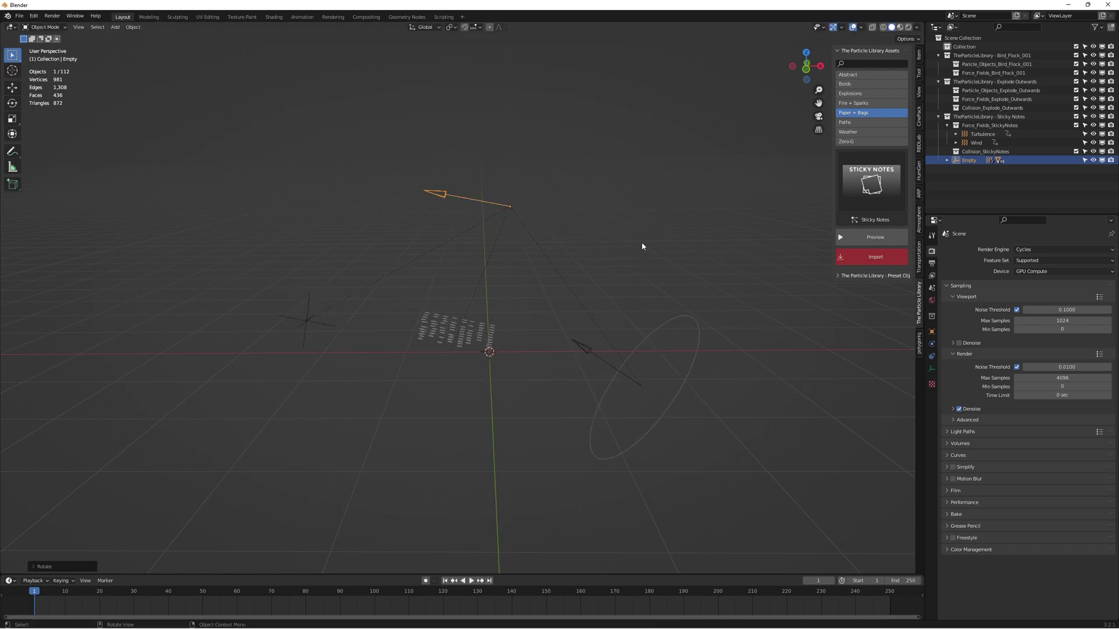
middle_drag(644, 245, 481, 256)
key(r)
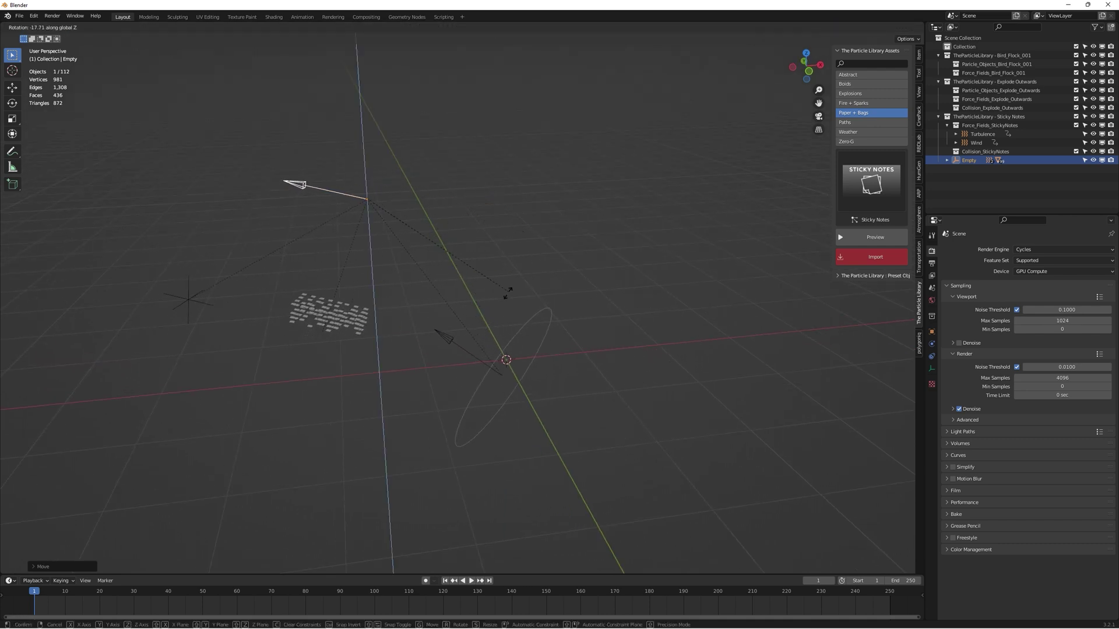
click(457, 359)
key(space)
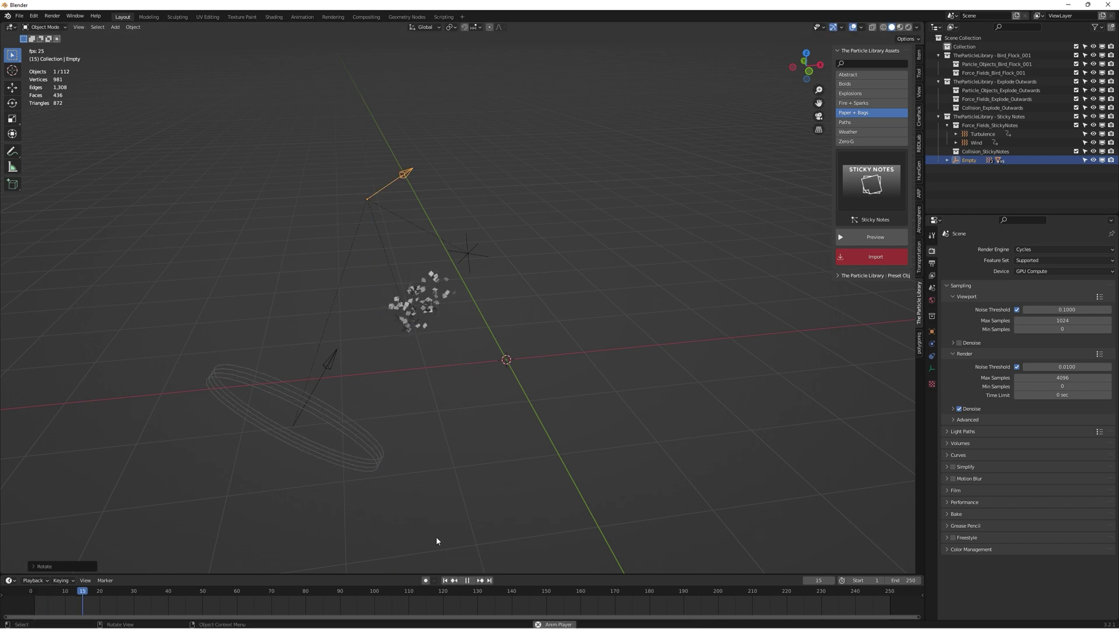
key(Escape)
Rotate the arrow about X, test playback, then select and delete all objects
middle_drag(555, 349, 545, 332)
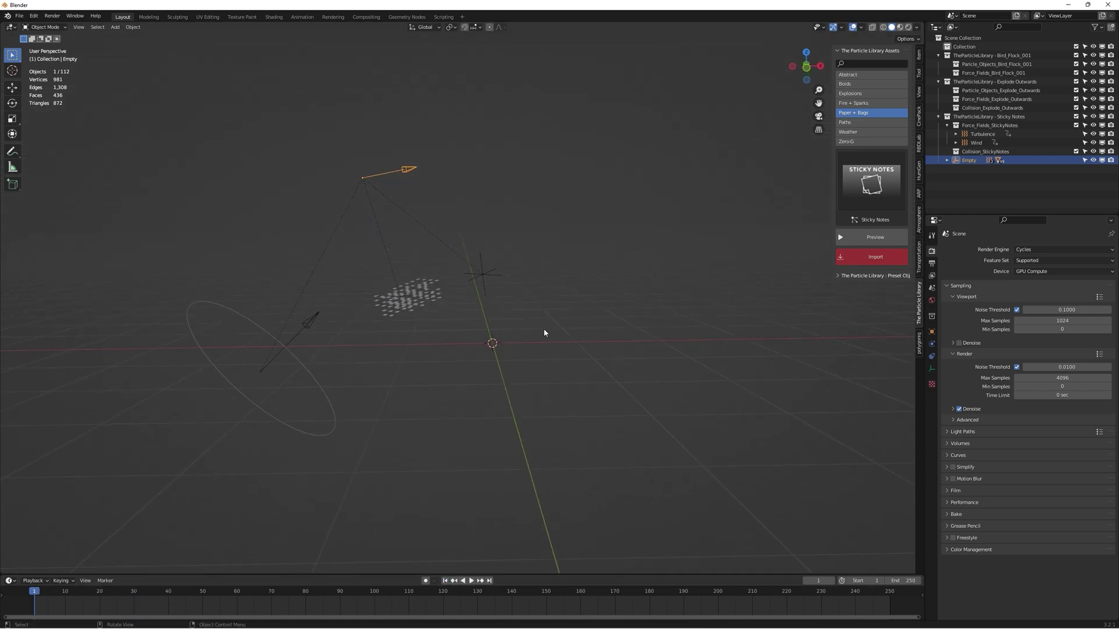
key(r)
key(x)
click(432, 369)
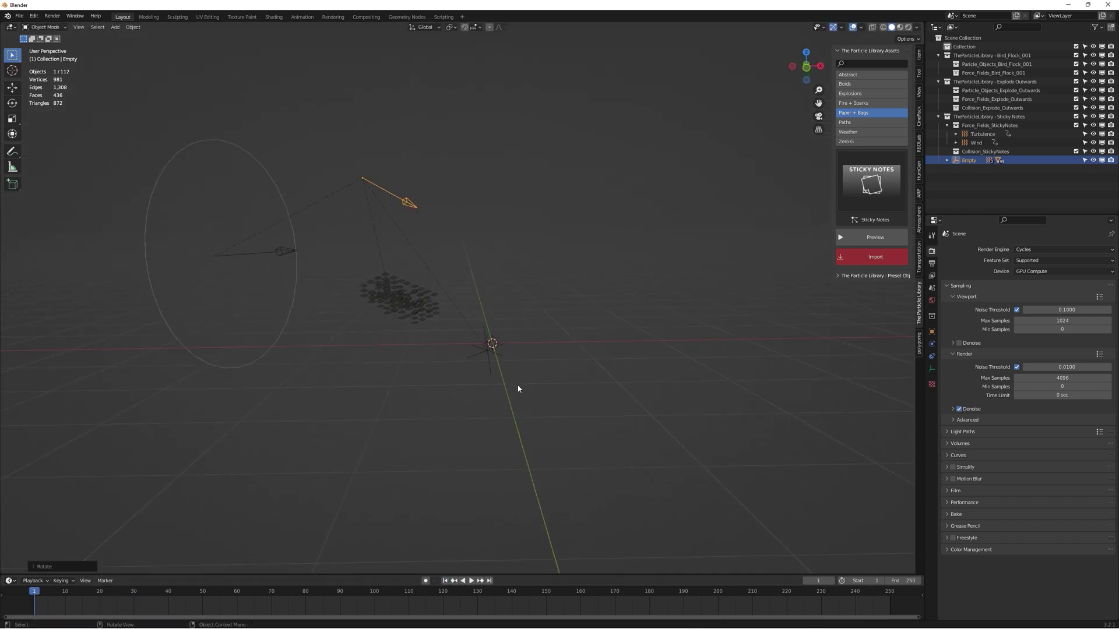
middle_drag(516, 386, 570, 390)
key(space)
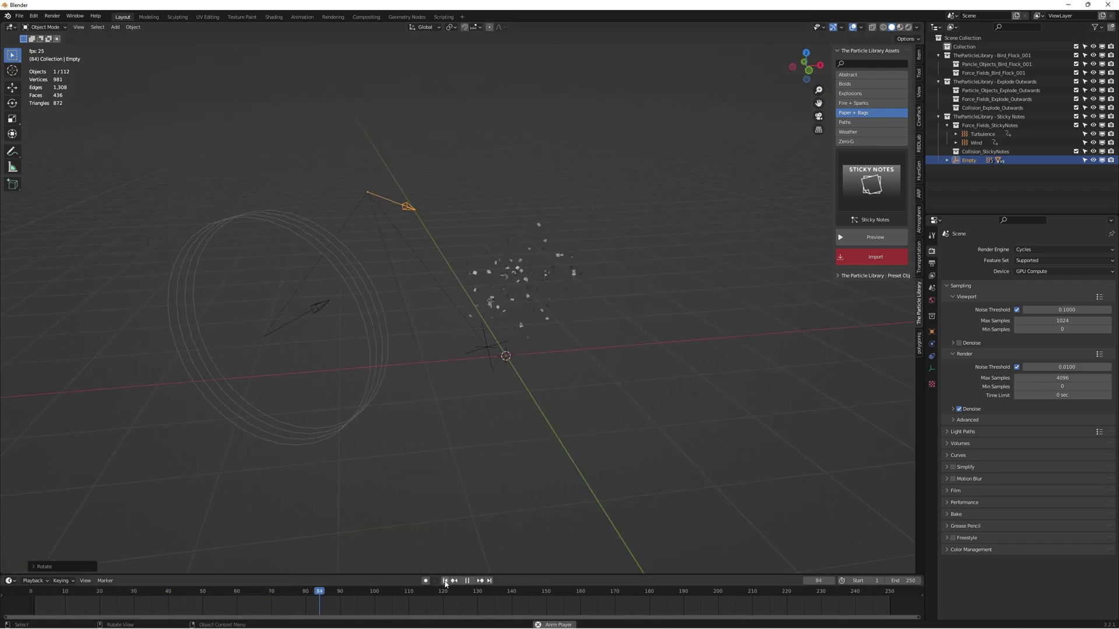
key(a)
key(Delete)
Import the News Papers 2 preset from the Paper + Bags grid
key(Escape)
click(864, 189)
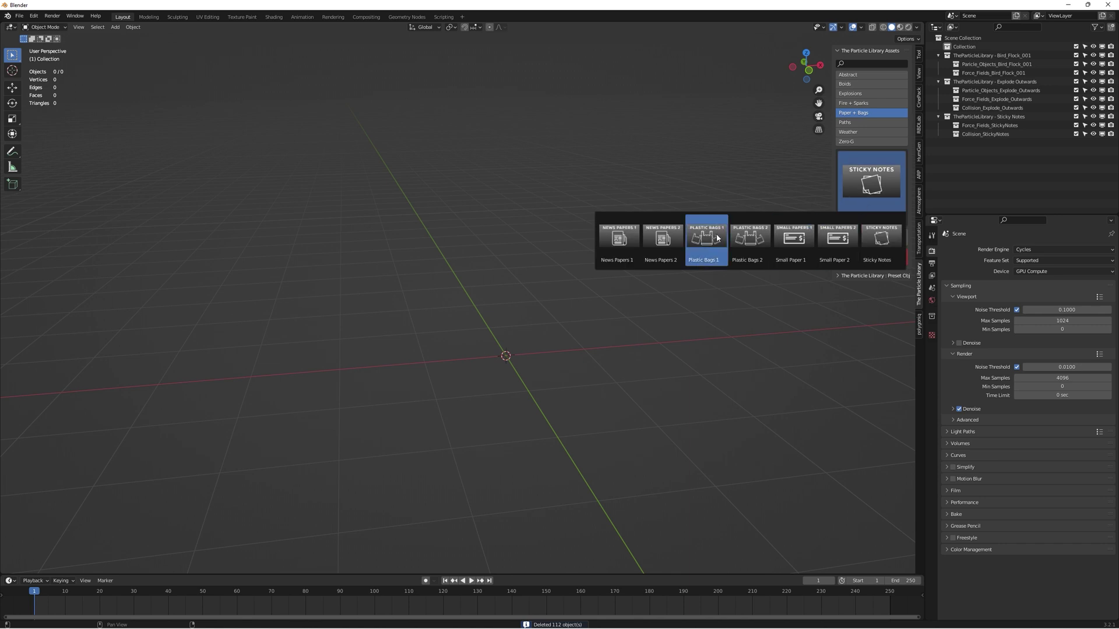
click(664, 238)
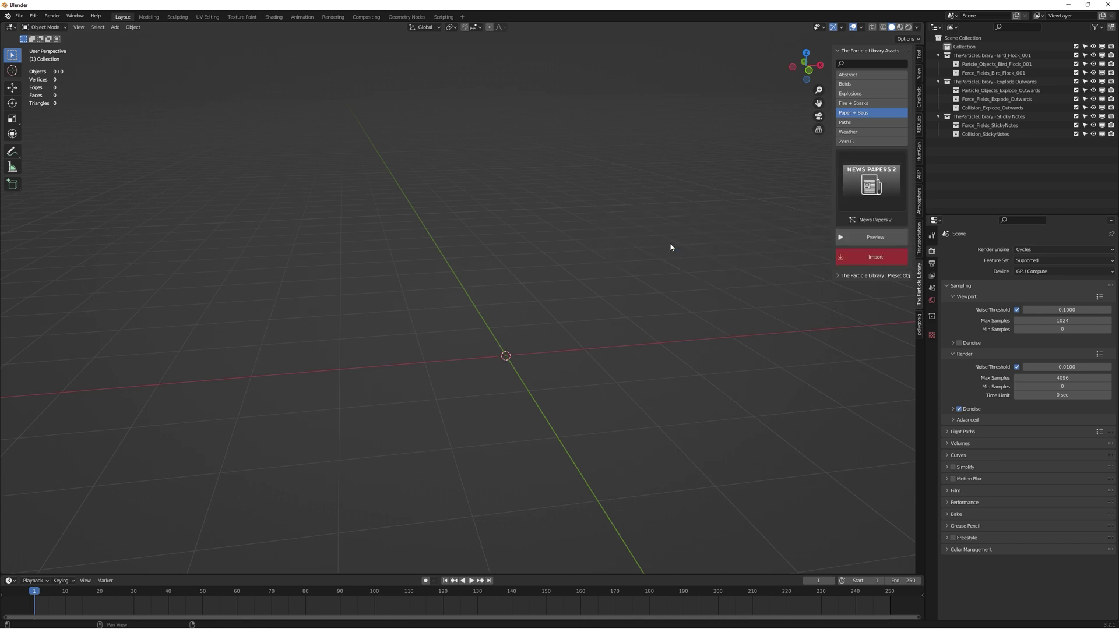
click(871, 257)
Play the newspapers animation, orbiting around the scattering sheets
scroll(676, 305, down, 3)
middle_drag(676, 305, 611, 358)
click(613, 382)
key(space)
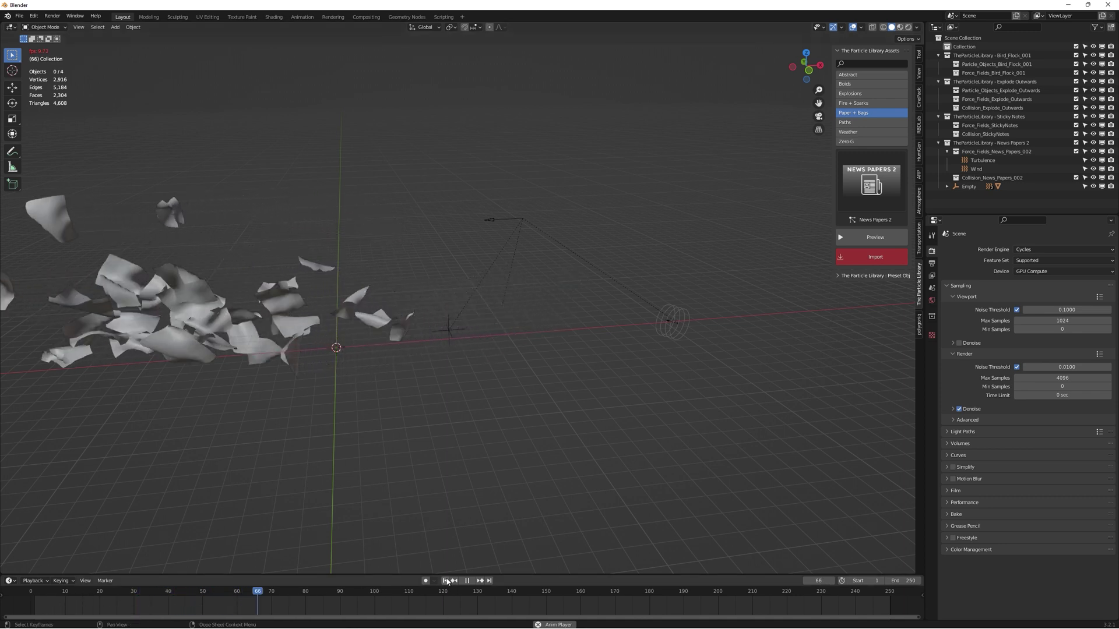
key(Escape)
middle_drag(559, 382, 644, 382)
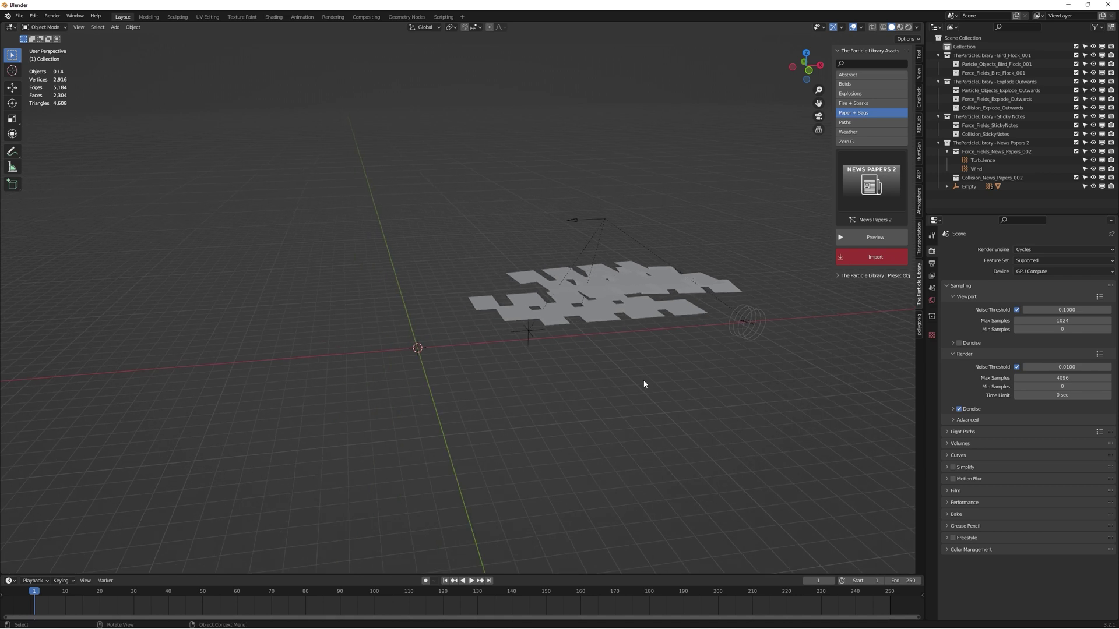
key(space)
key(space)
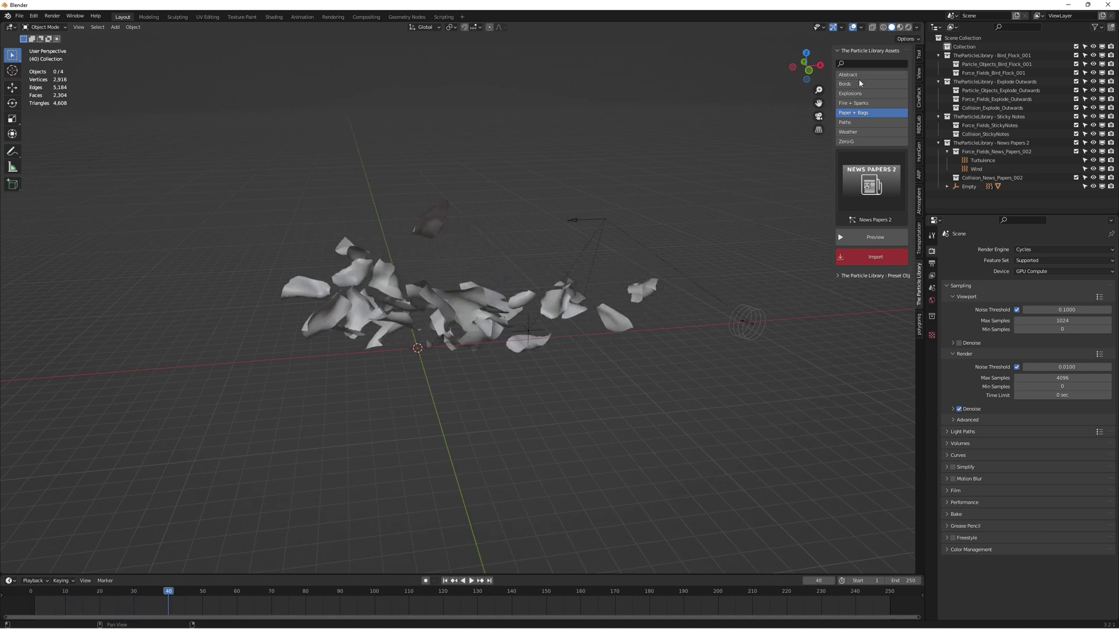
Add an angled Sun light with strength 2.000 in Rendered shading
click(908, 27)
key(shift+a)
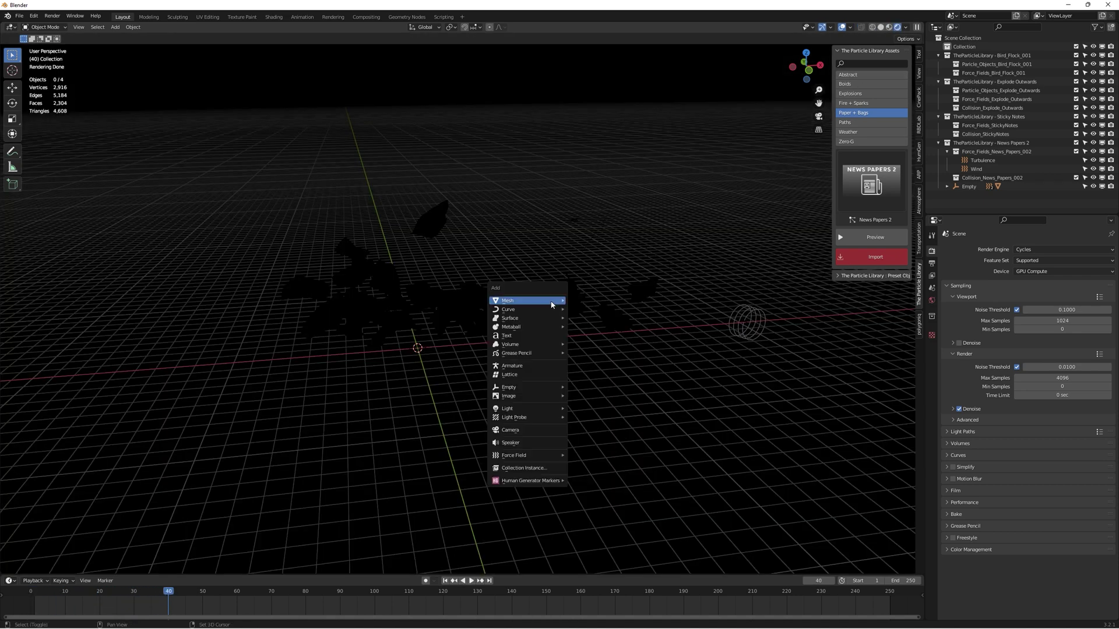
mouse_move(525, 408)
click(593, 418)
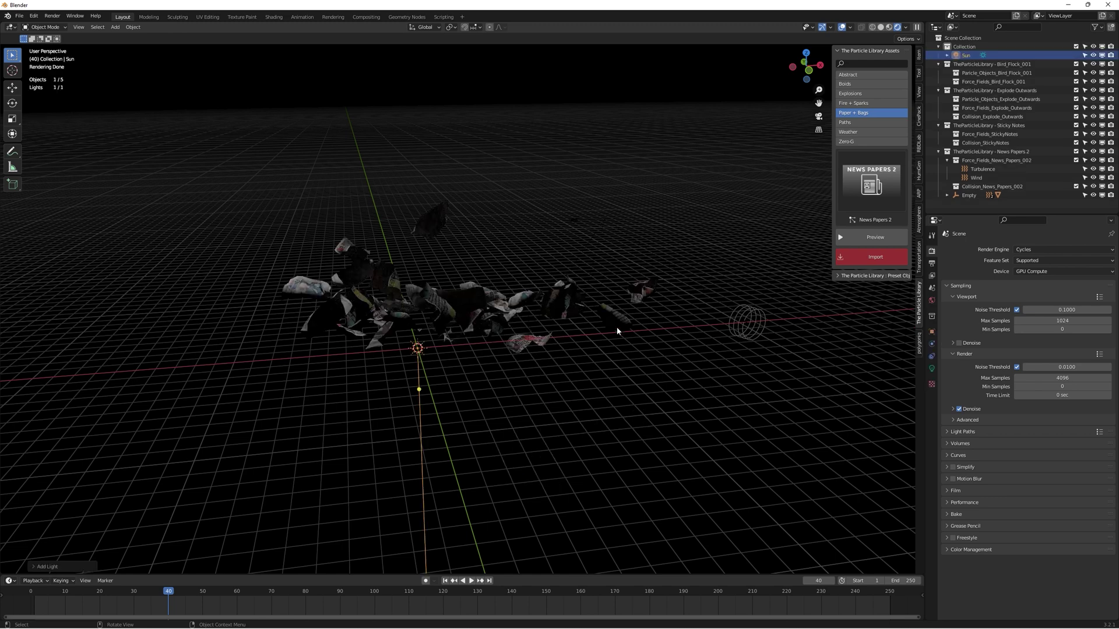
key(r)
key(r)
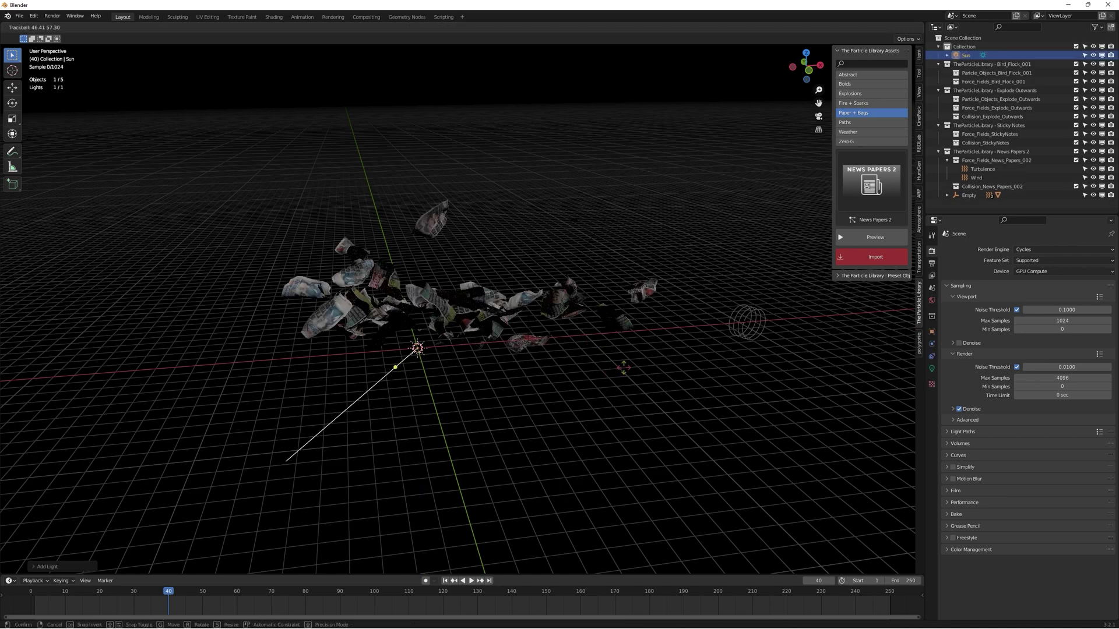
click(896, 375)
click(932, 368)
drag(1060, 309, 1075, 313)
Hide the overlays and play the newspaper animation, rewinding to frame 1
scroll(505, 368, up, 8)
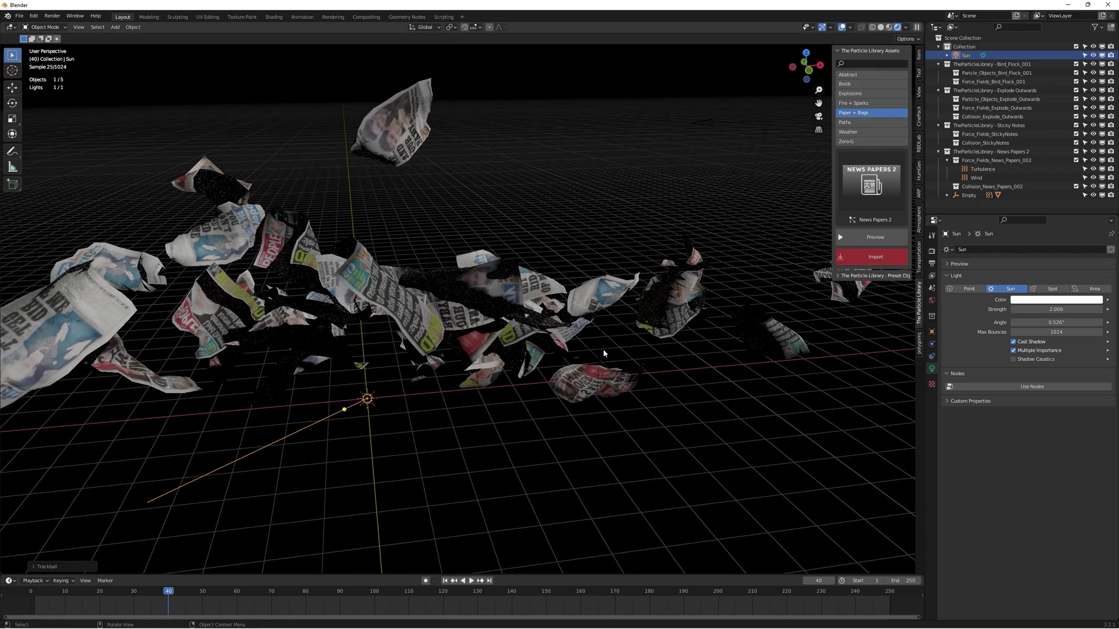
middle_drag(495, 361, 647, 315)
click(843, 27)
key(space)
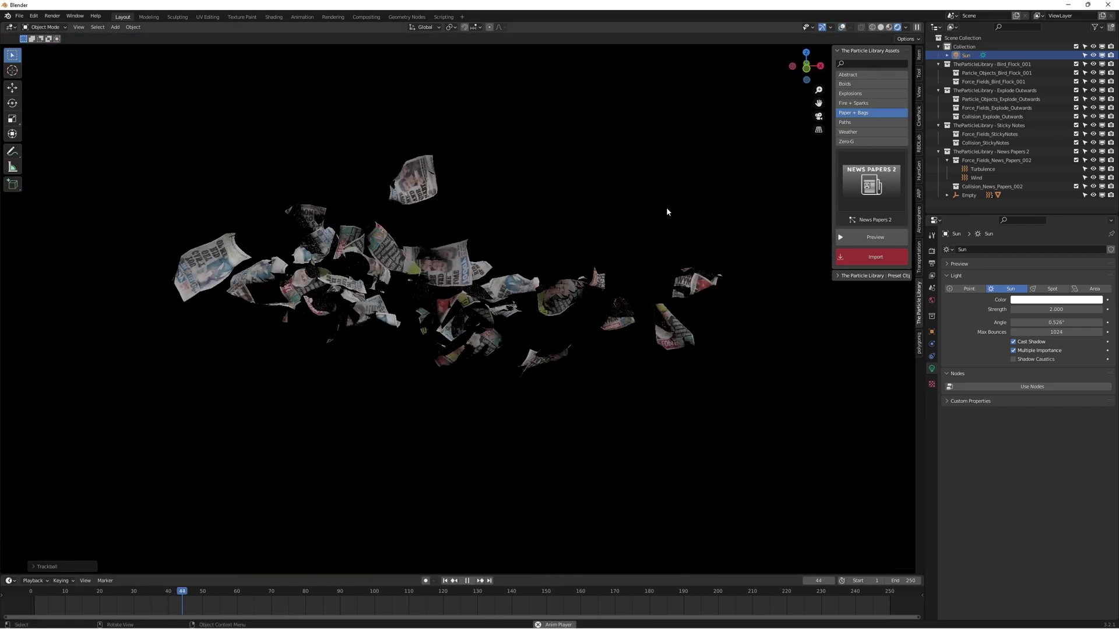
key(space)
click(445, 580)
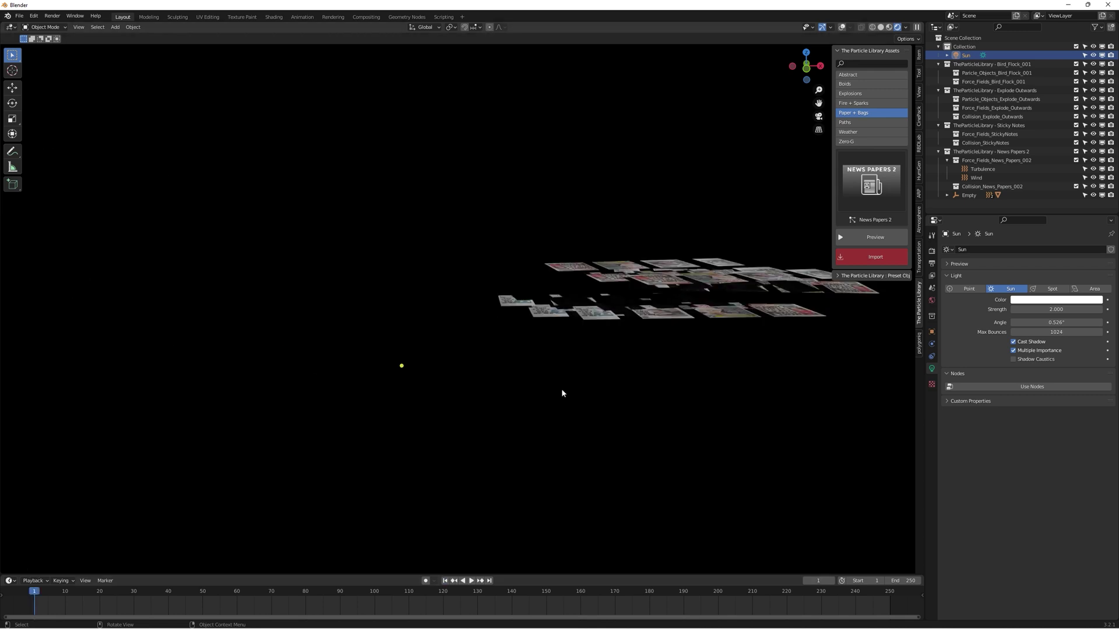
key(space)
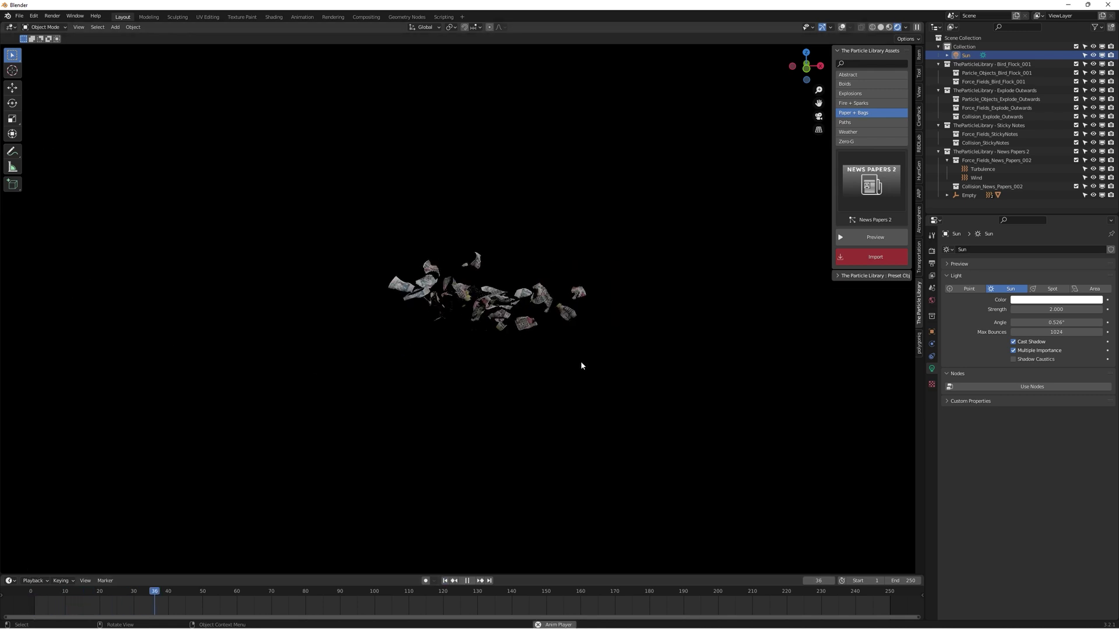
middle_drag(576, 365, 535, 366)
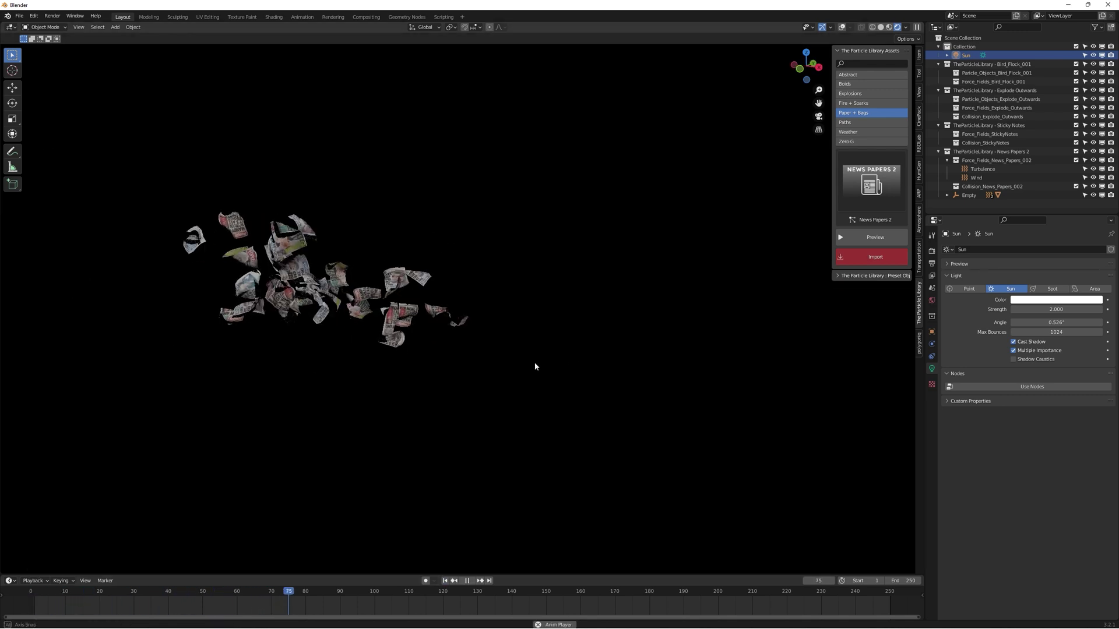
key(space)
click(445, 581)
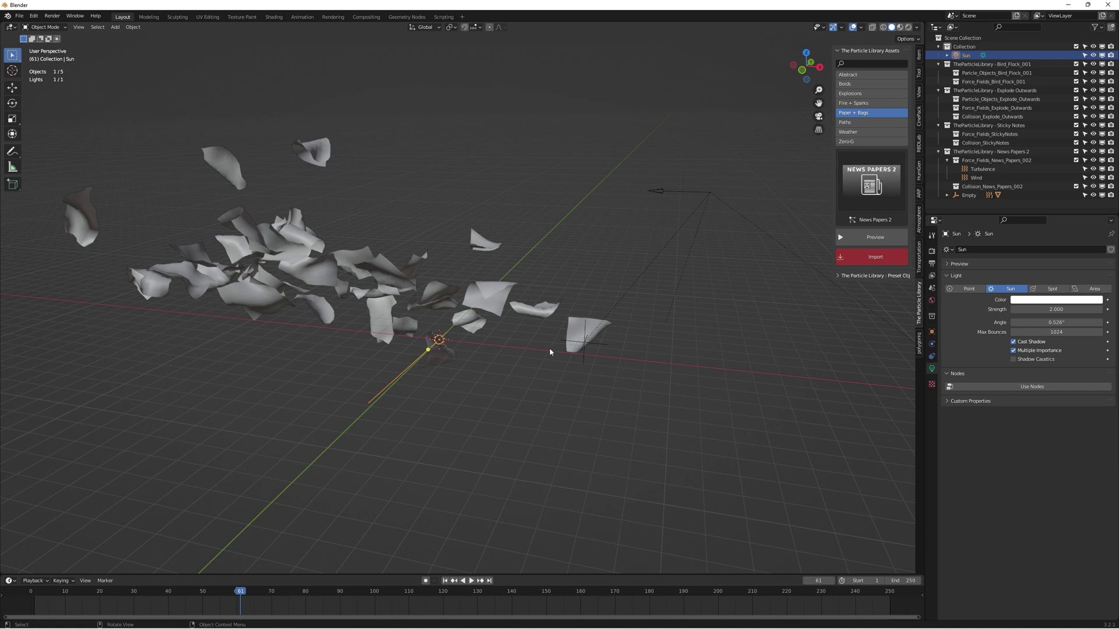
Select the Wind field and show its physics settings, leaving it unmoved
scroll(554, 353, down, 5)
scroll(551, 355, up, 5)
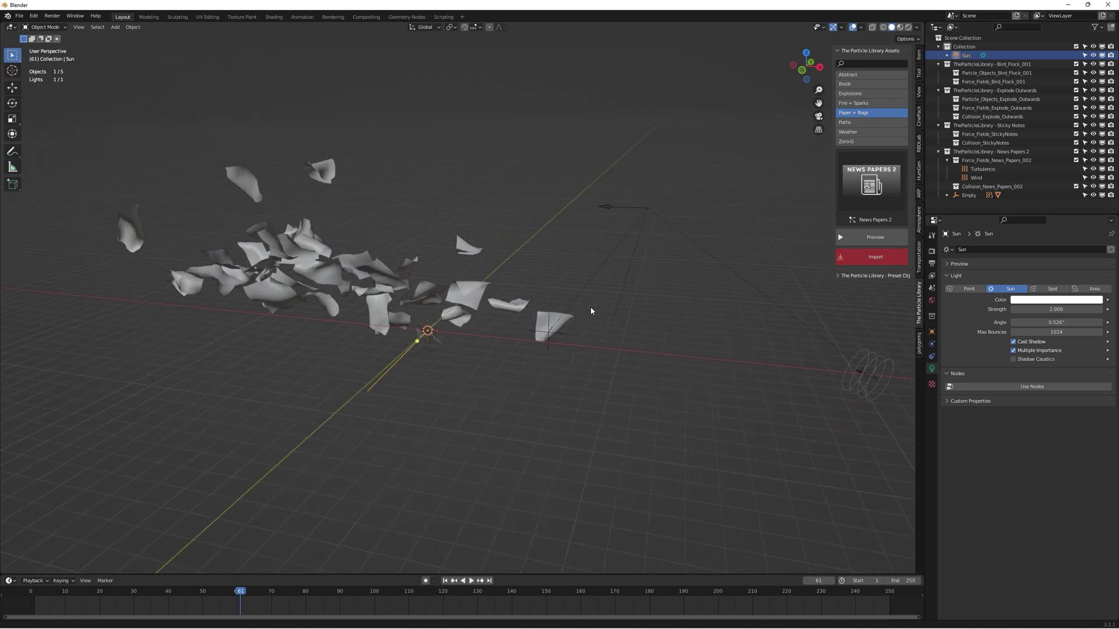
shift+middle_drag(590, 307, 443, 292)
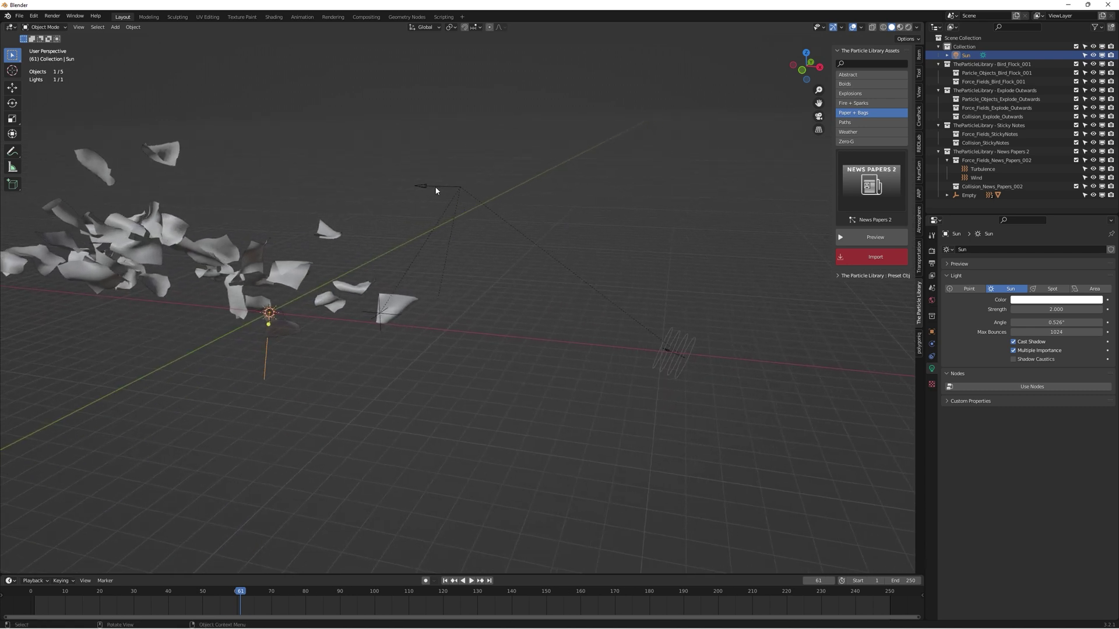
click(672, 354)
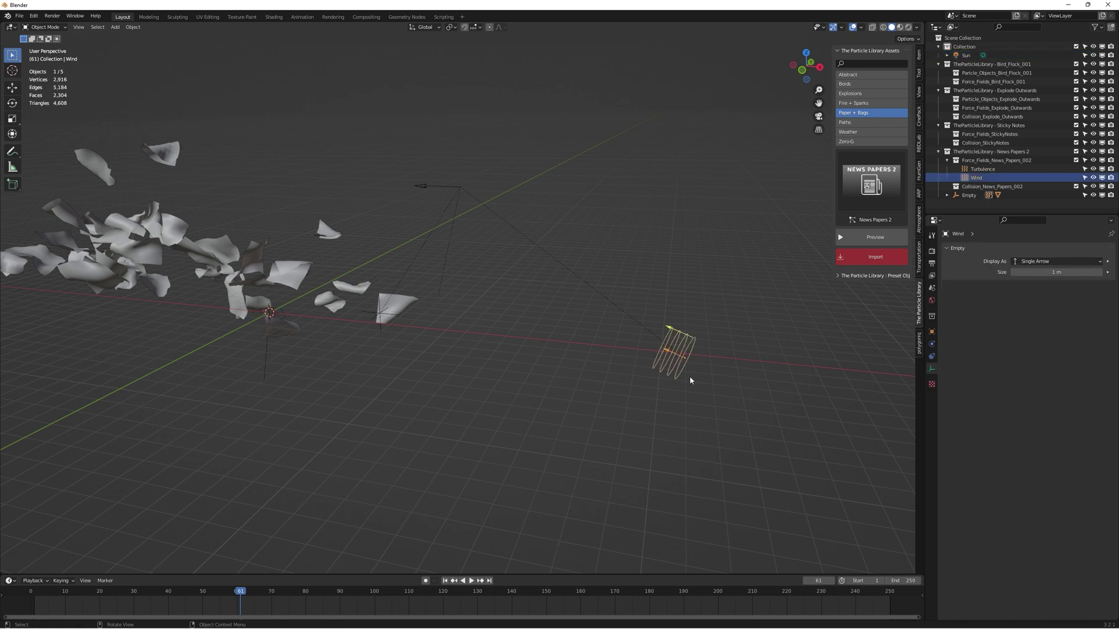
scroll(690, 380, up, 2)
click(931, 344)
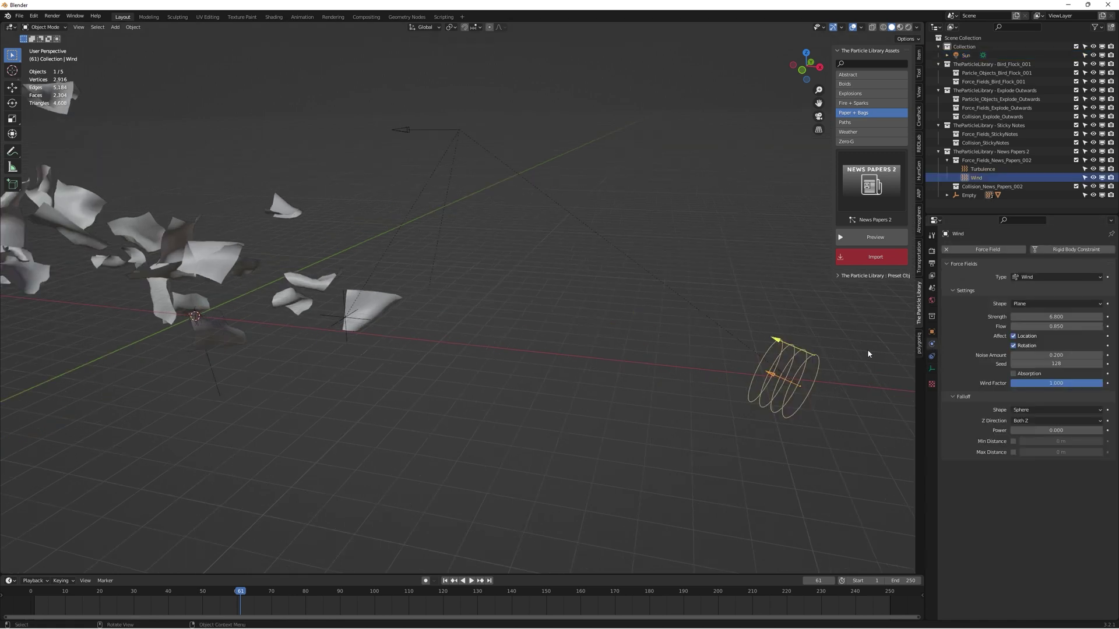
middle_drag(867, 353, 730, 274)
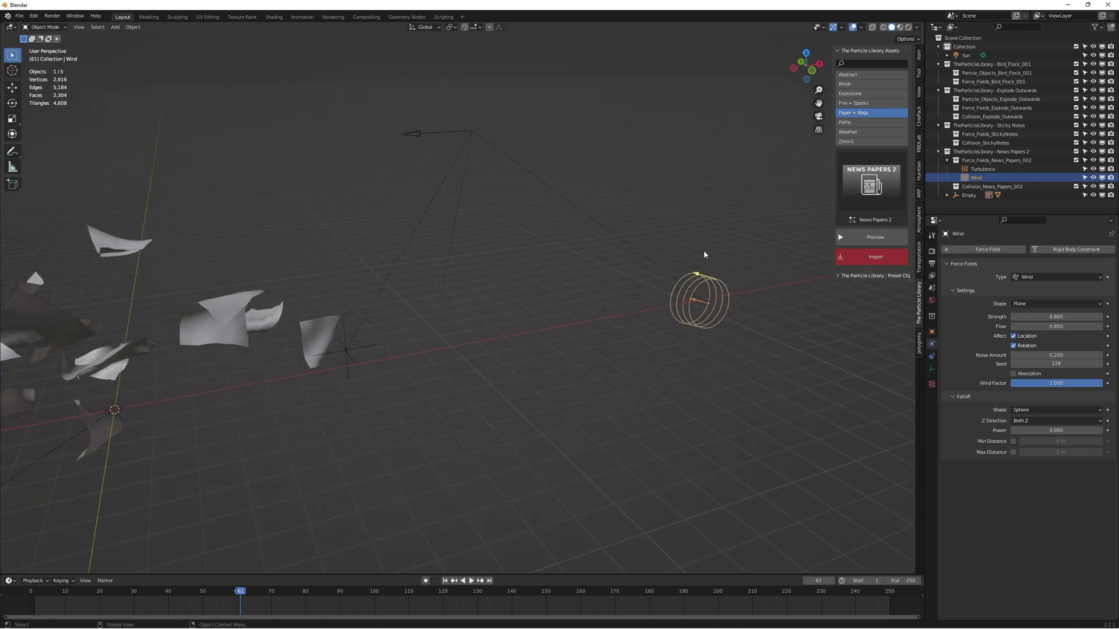
key(g)
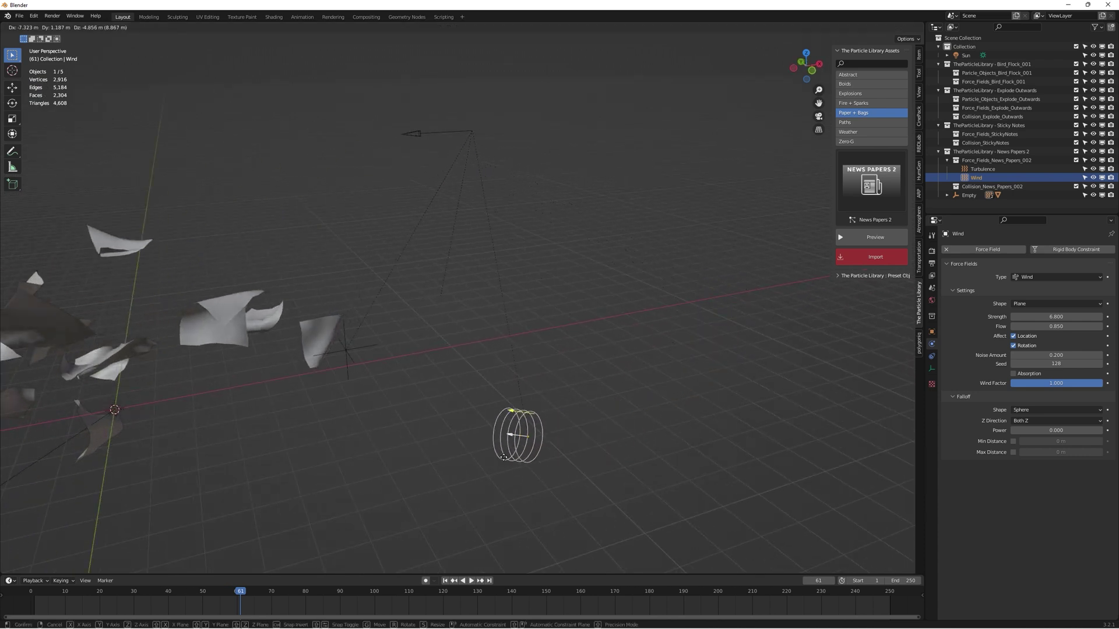
key(Escape)
key(r)
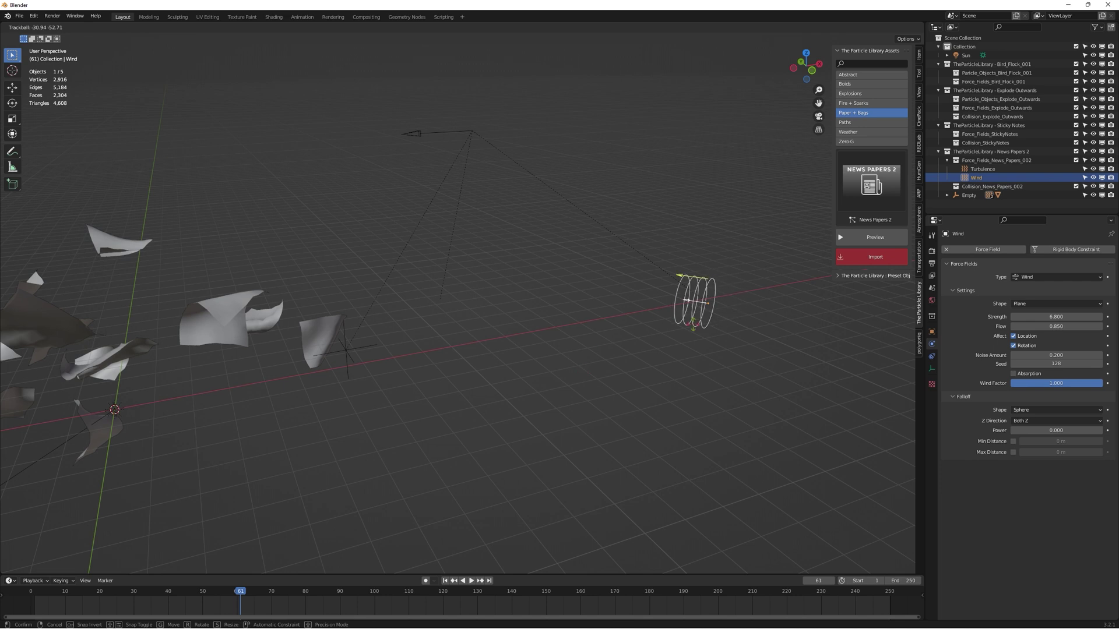
key(Escape)
Raise the Turbulence field's strength and rewind to the first frame
click(347, 349)
drag(1024, 316, 1052, 316)
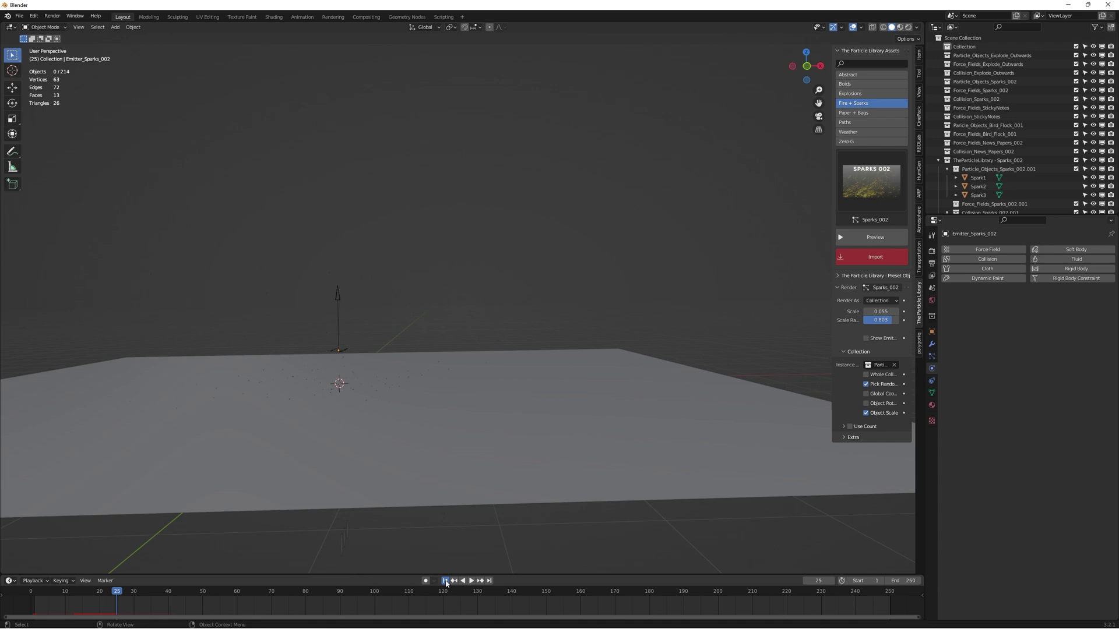
click(446, 582)
middle_drag(508, 342, 605, 312)
Set the sparks' scale to 0.215 and scale randomness to 0.708
key(space)
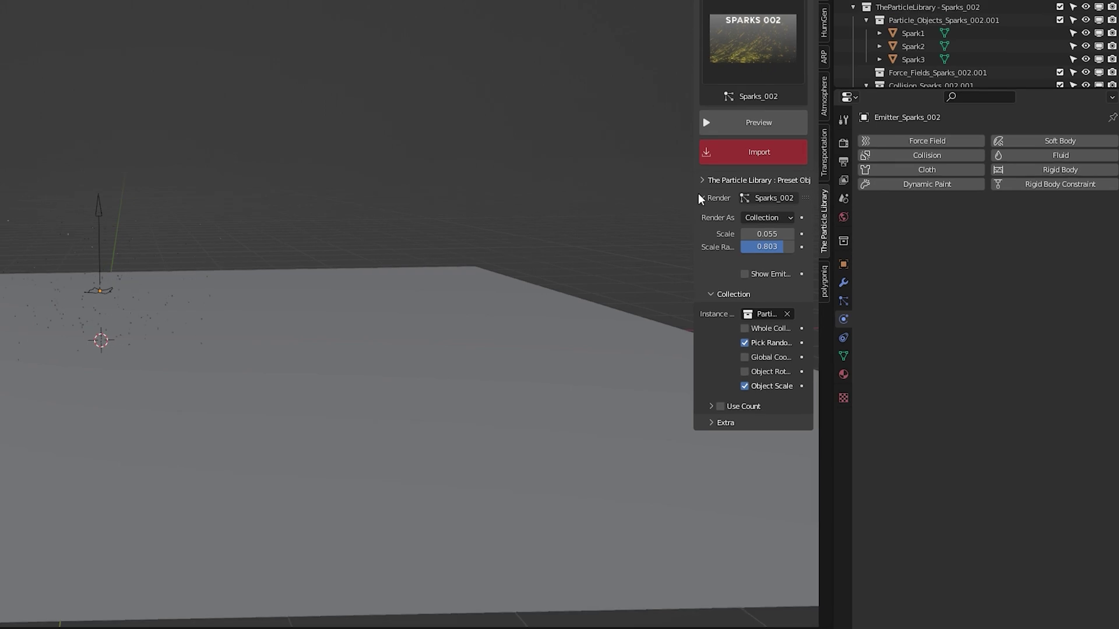
click(702, 198)
click(704, 197)
middle_drag(452, 279, 310, 271)
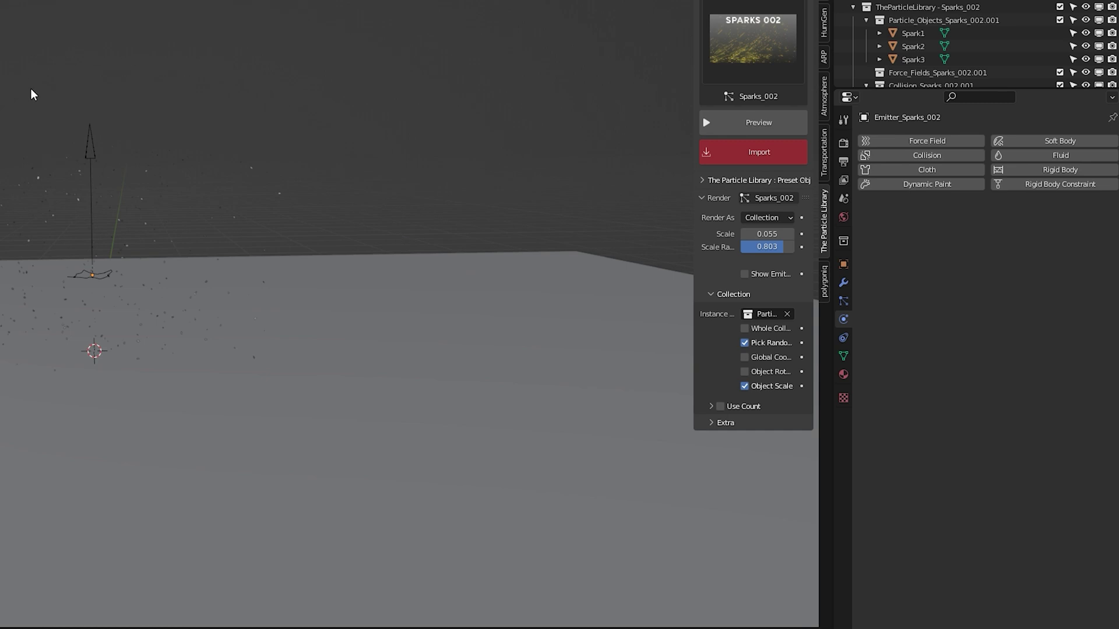
mouse_move(758, 234)
mouse_down()
mouse_move(792, 233)
mouse_move(792, 247)
mouse_move(740, 234)
mouse_up()
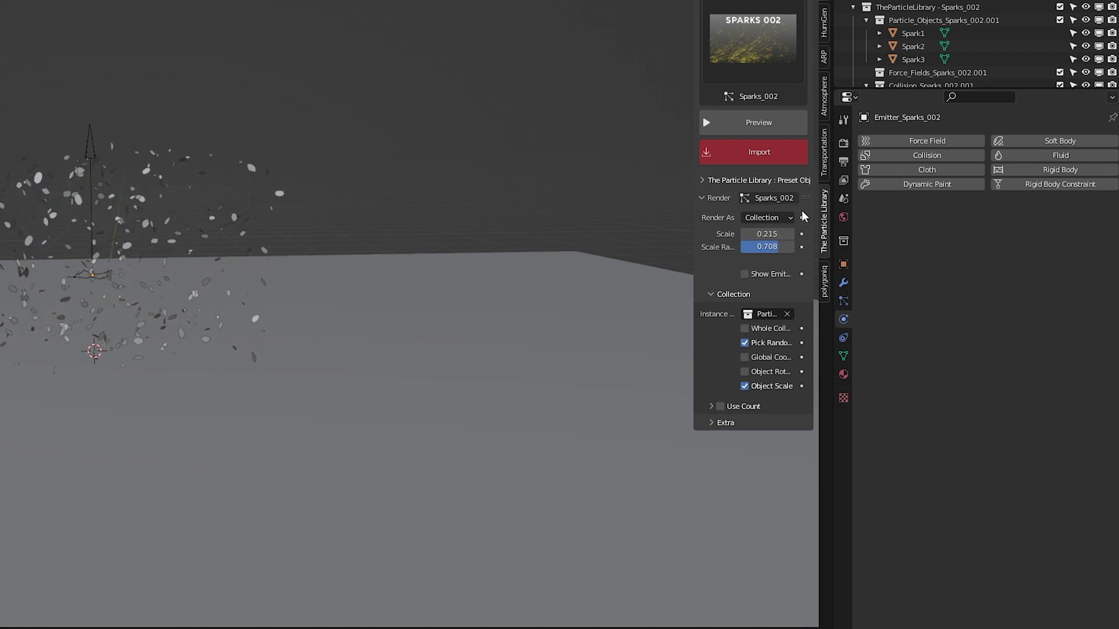
Switch the sparks to render as Object and try picking an instance object
click(702, 181)
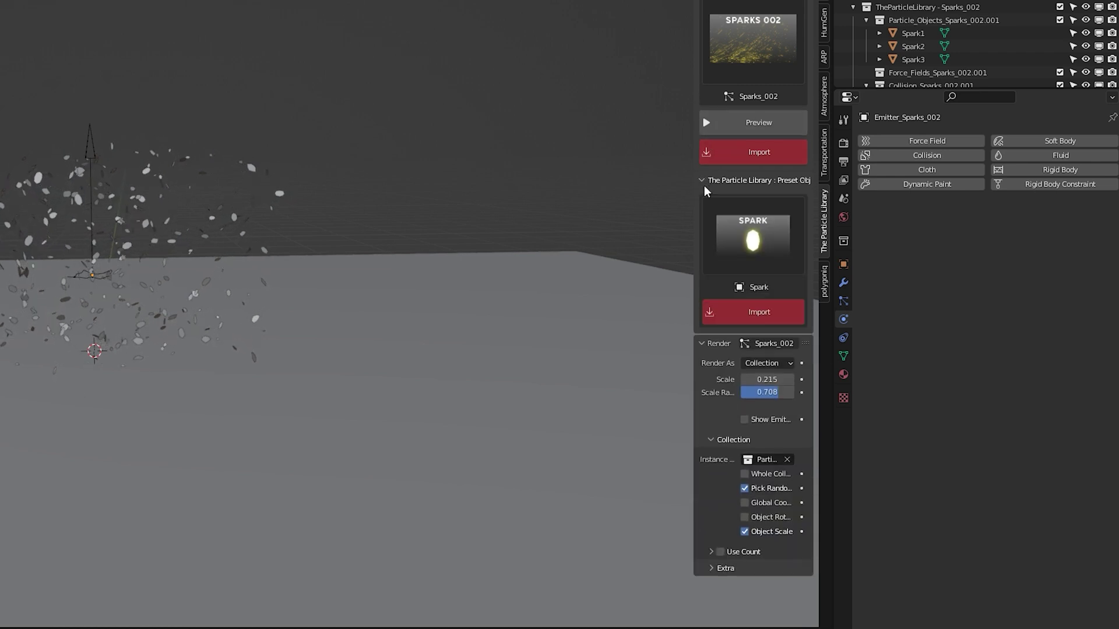
click(729, 254)
click(768, 364)
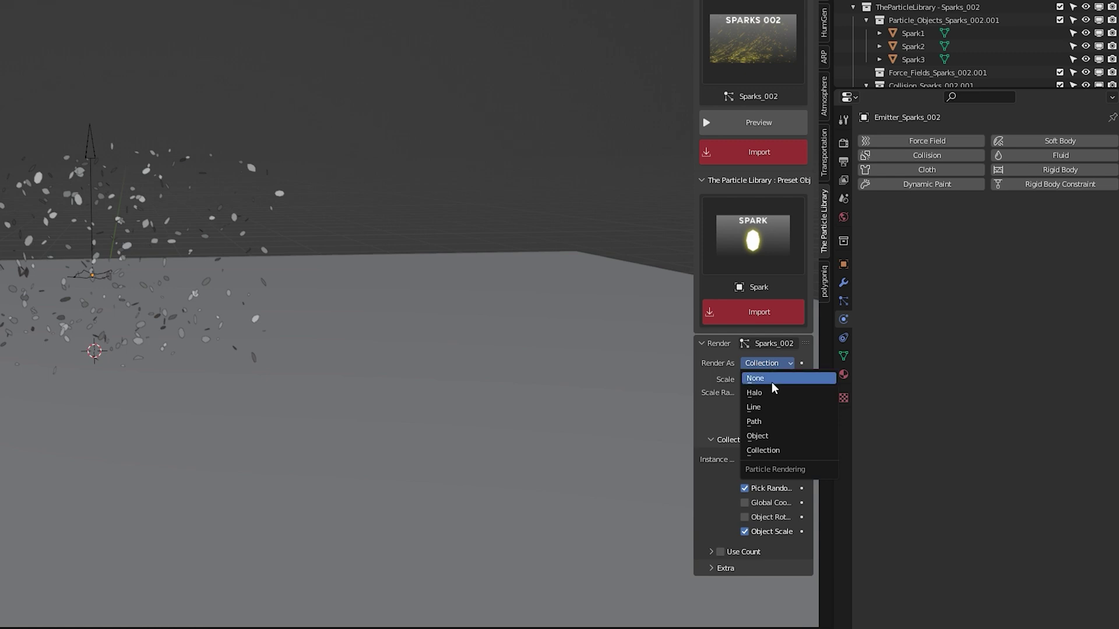
click(758, 437)
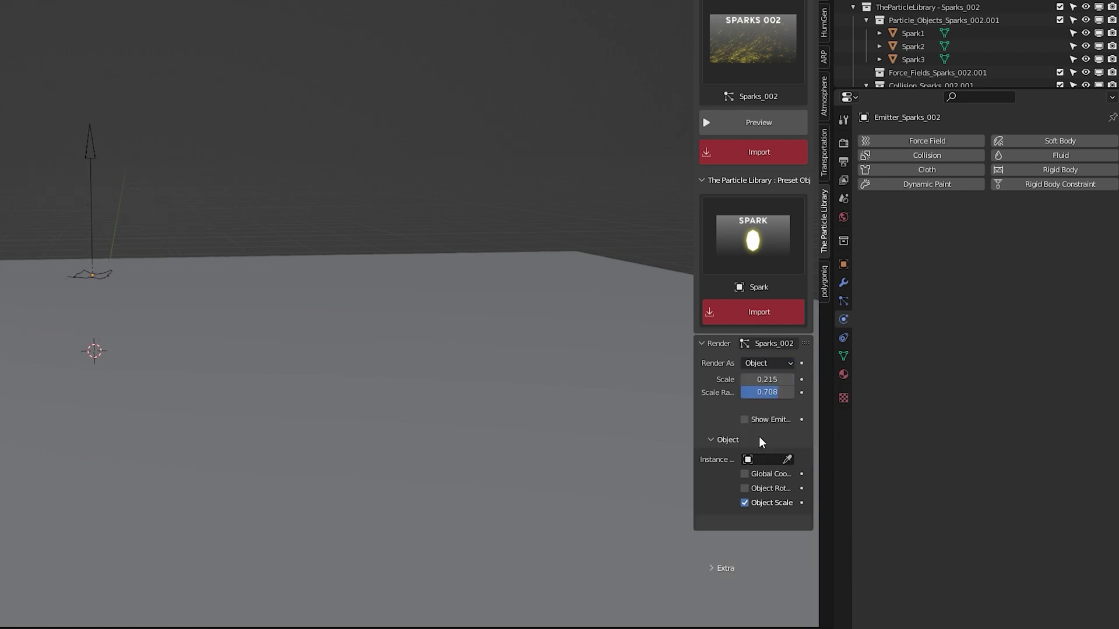
click(787, 461)
click(146, 263)
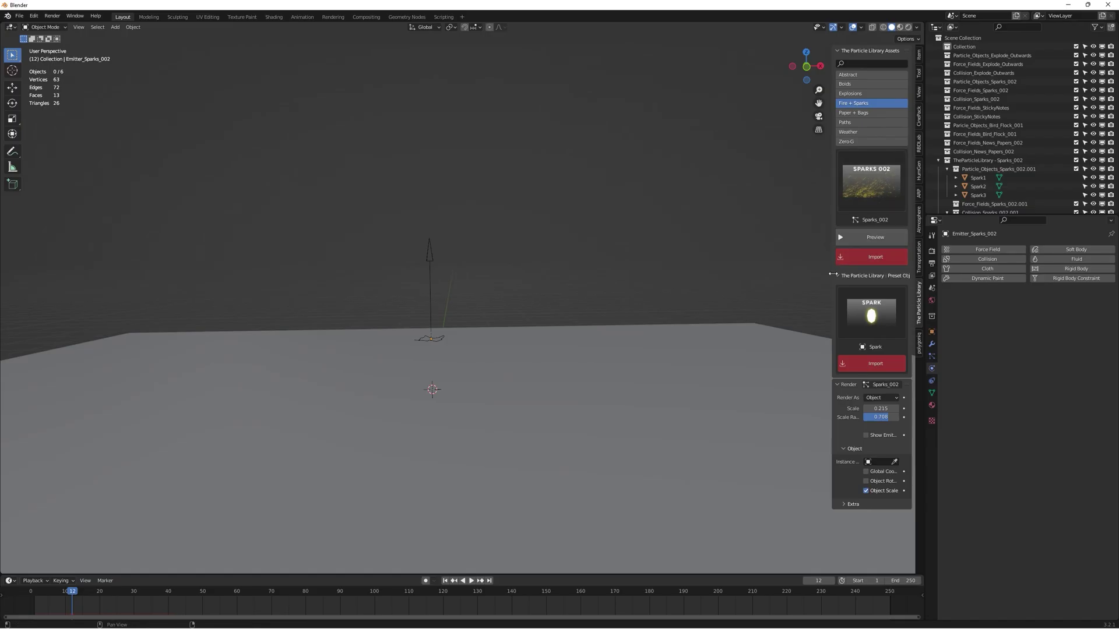
Collapse Preset Obj and Render, then enable all eight categories, leaving Water_Gun_Directional as current preset
click(839, 278)
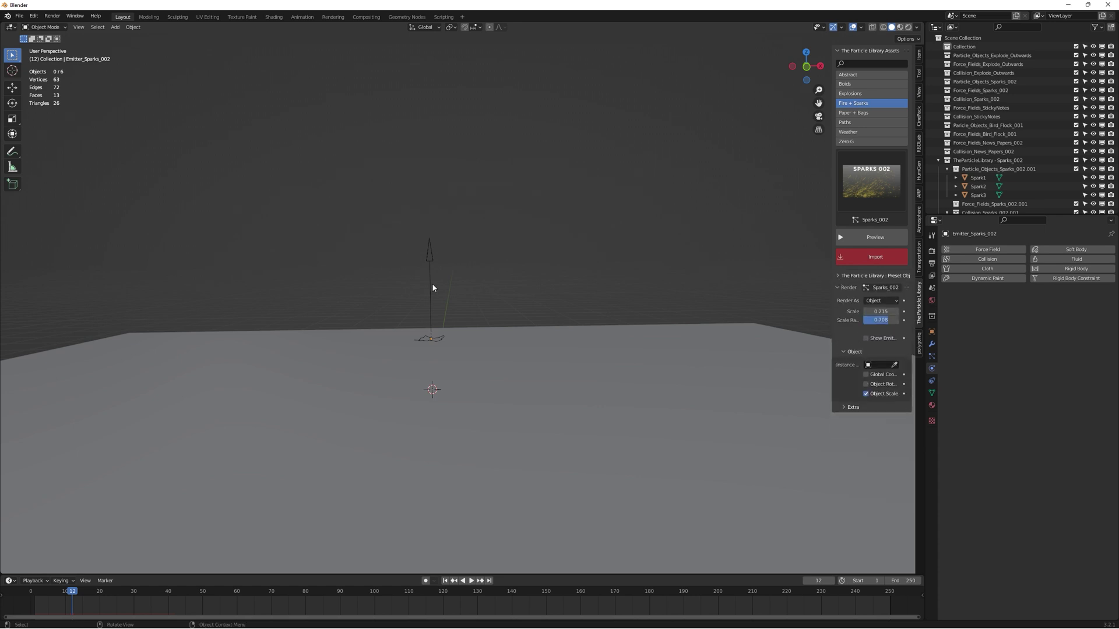
click(837, 288)
drag(856, 74, 857, 141)
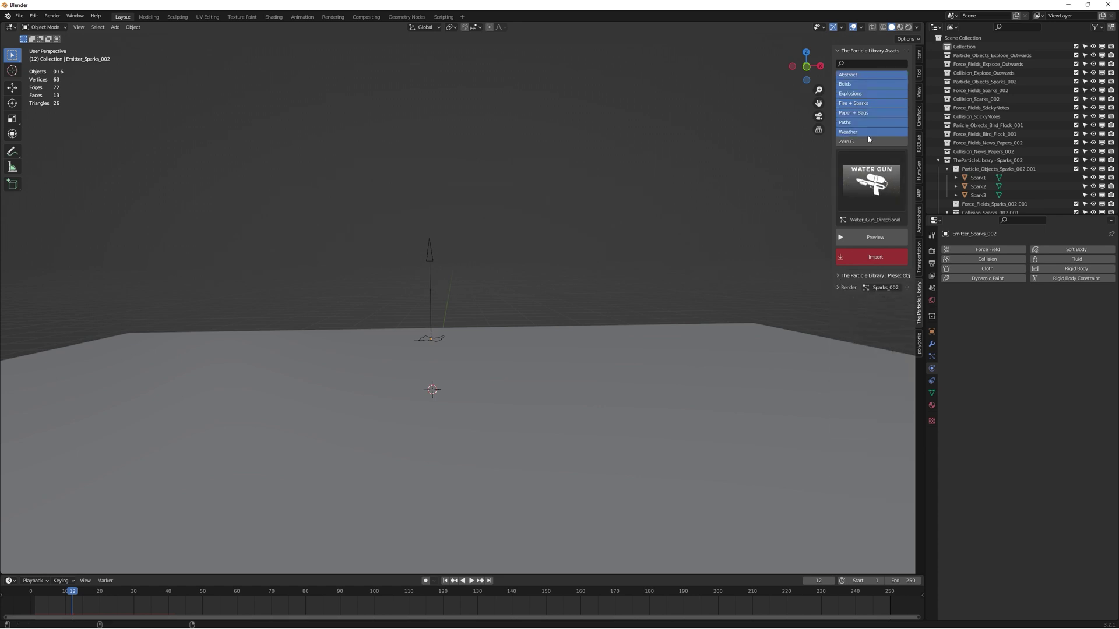
click(870, 183)
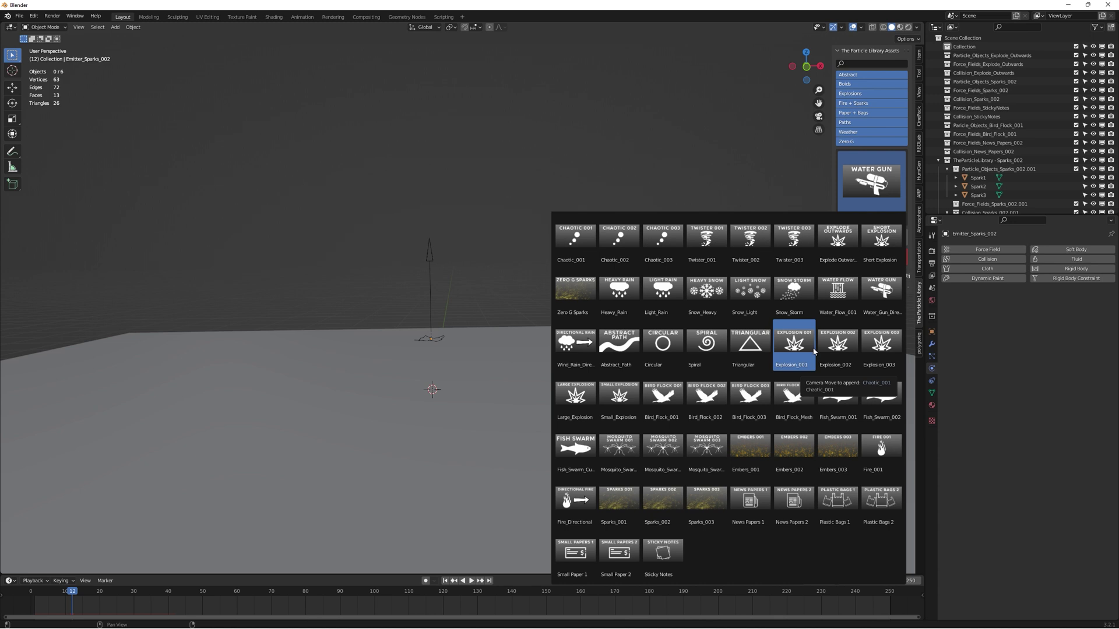
click(743, 169)
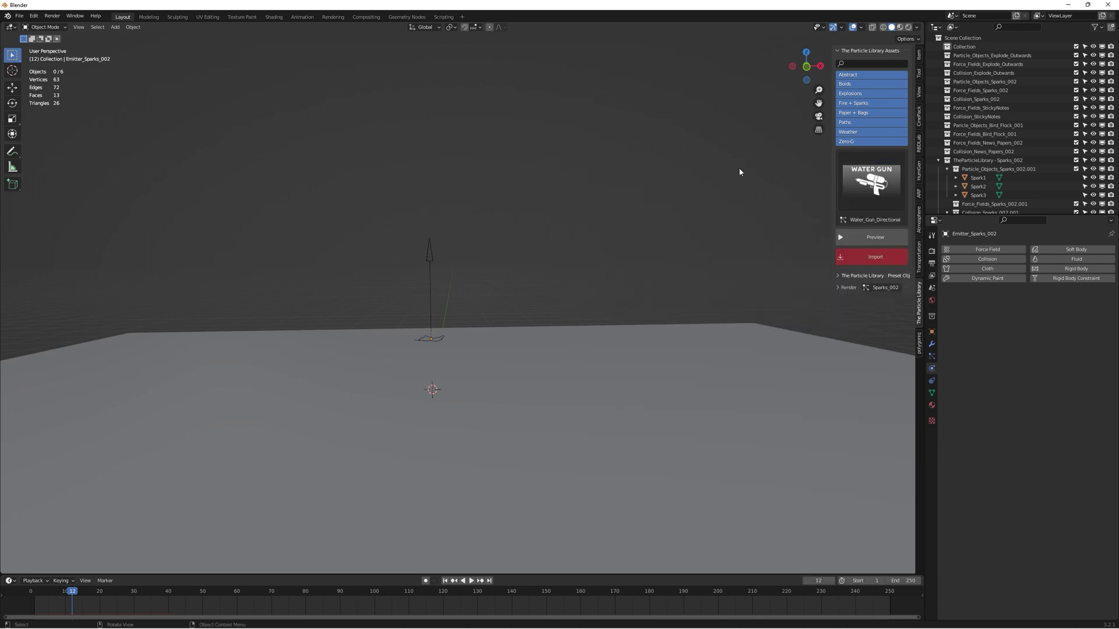